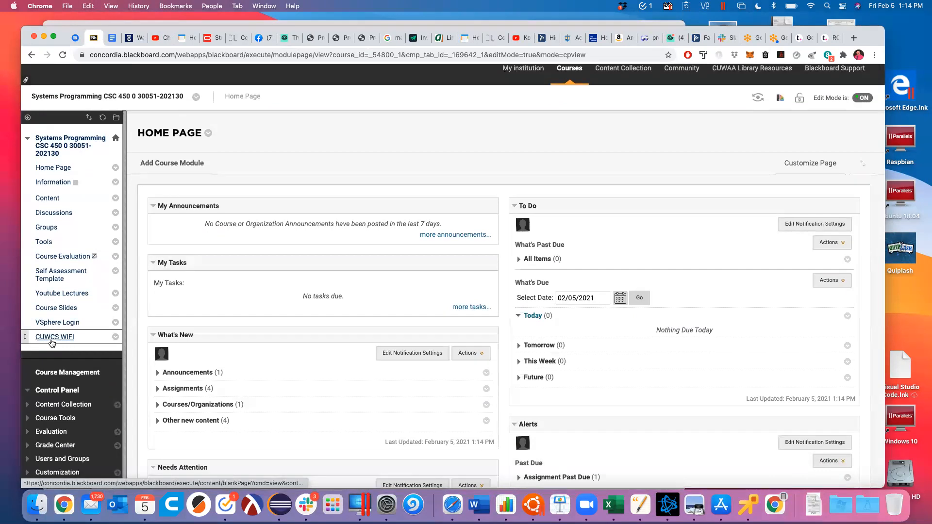
# Step: Open the CUWCS WIFI course page with the network details, then show the Mac's Wi-Fi networks
pyautogui.click(51, 340)
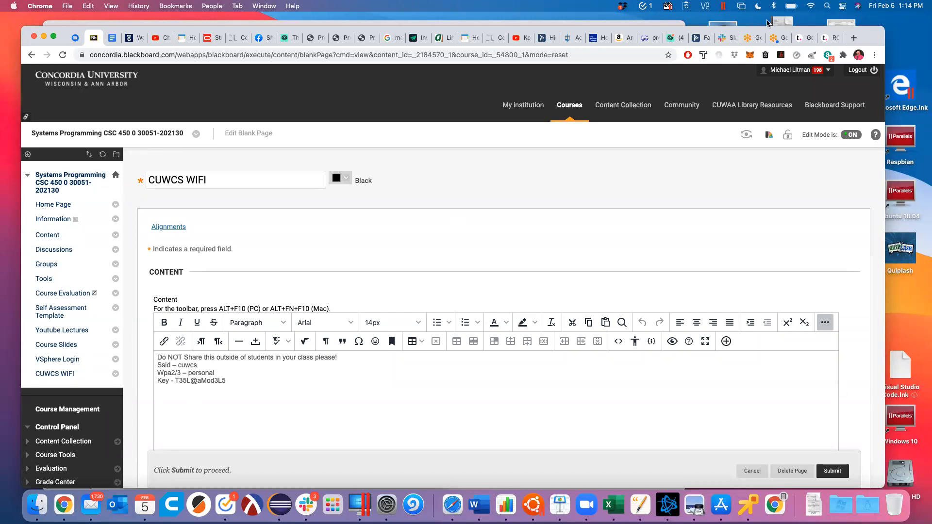
pyautogui.click(811, 6)
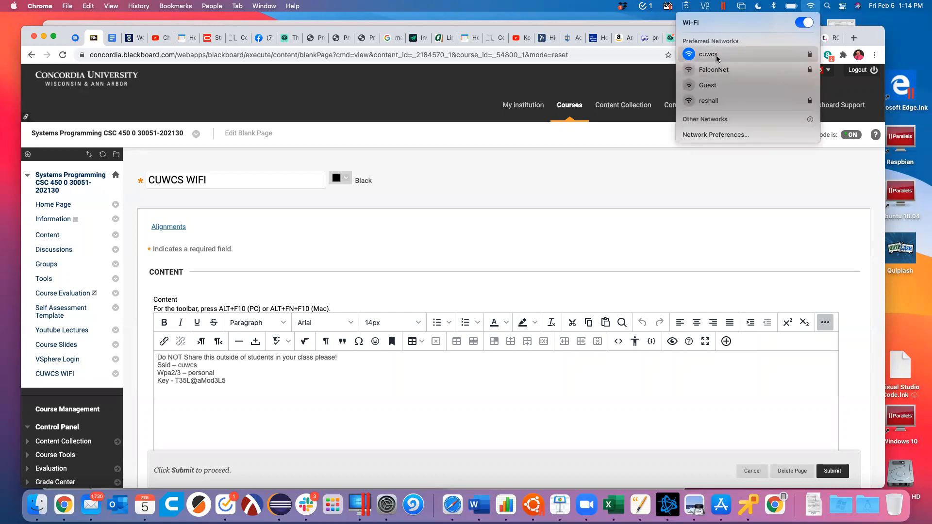
# Step: Check the Other network dialog's WPA2/WPA3 Personal security, cancel joining, and open the VSphere Login page
pyautogui.click(690, 120)
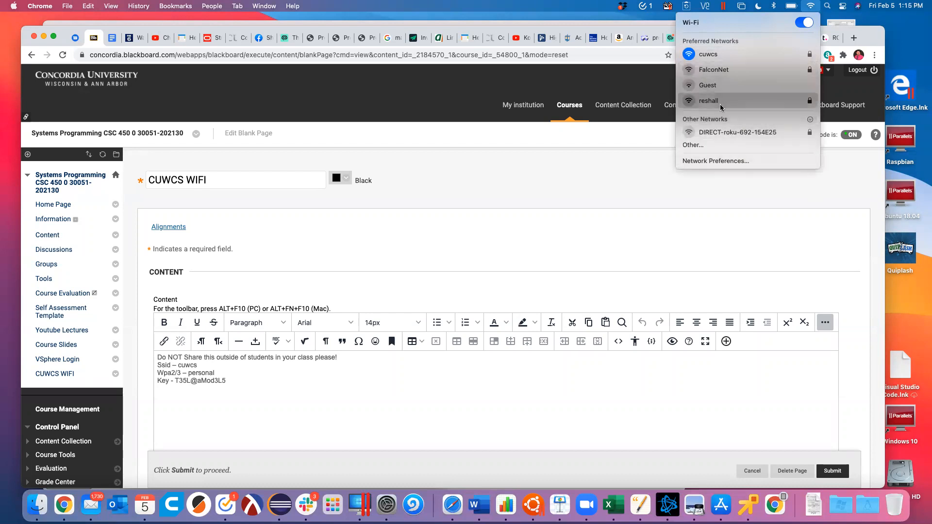
pyautogui.click(708, 147)
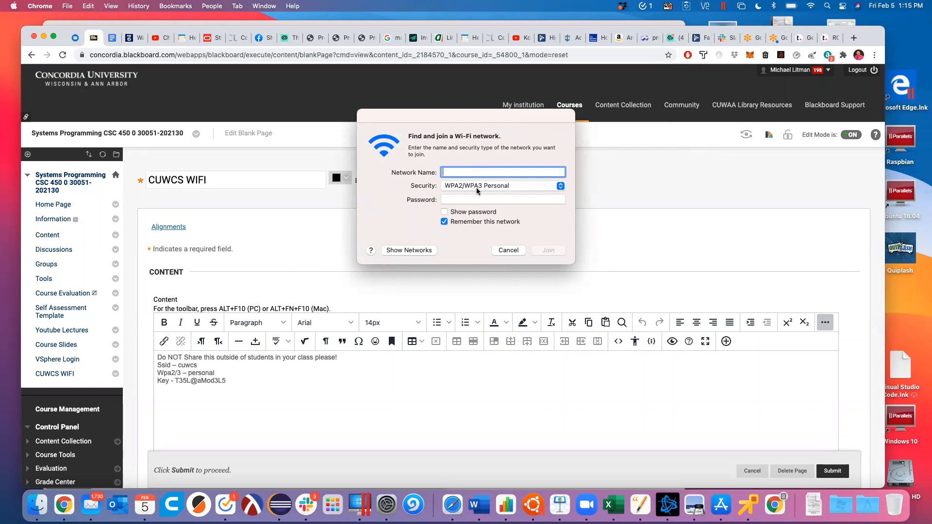
pyautogui.click(560, 186)
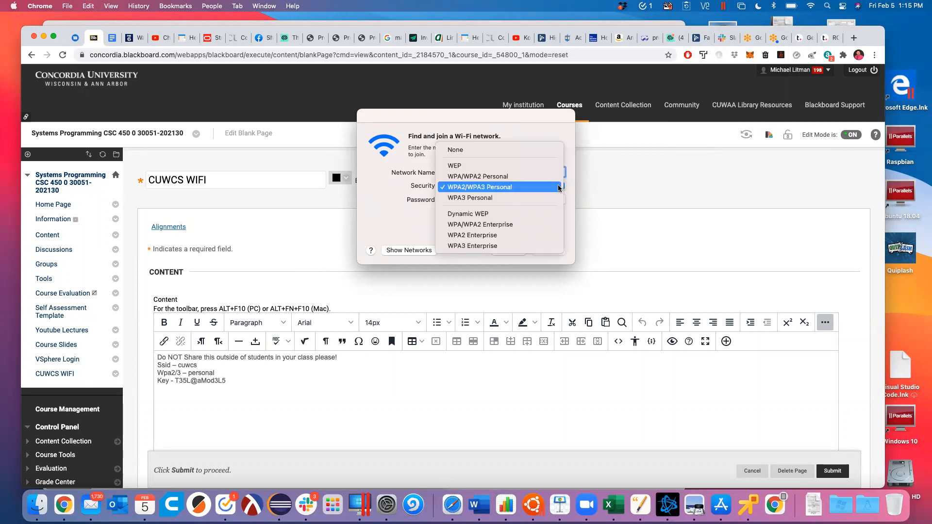
pyautogui.click(558, 187)
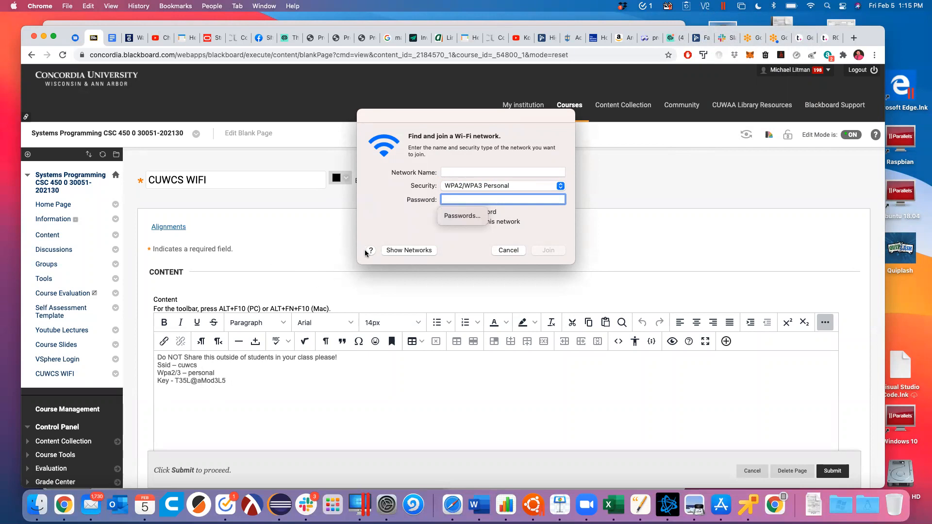
pyautogui.click(510, 251)
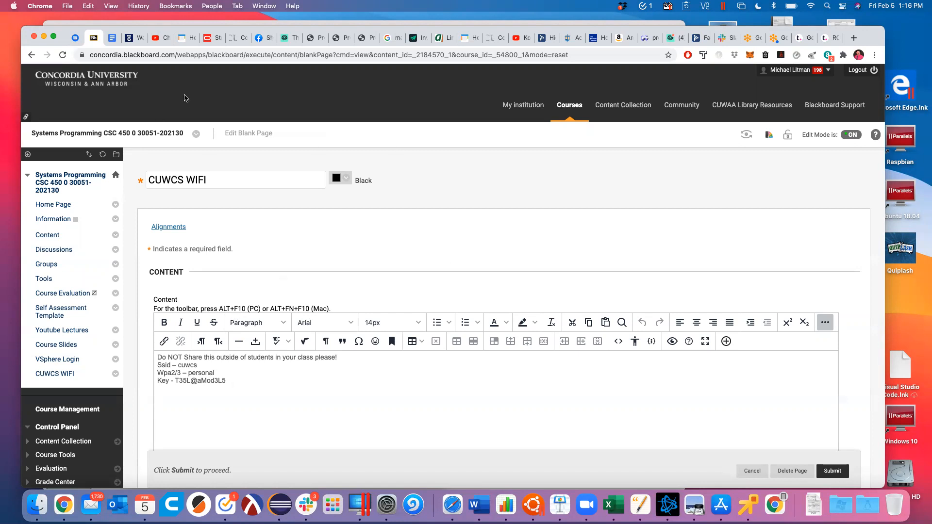
pyautogui.click(49, 359)
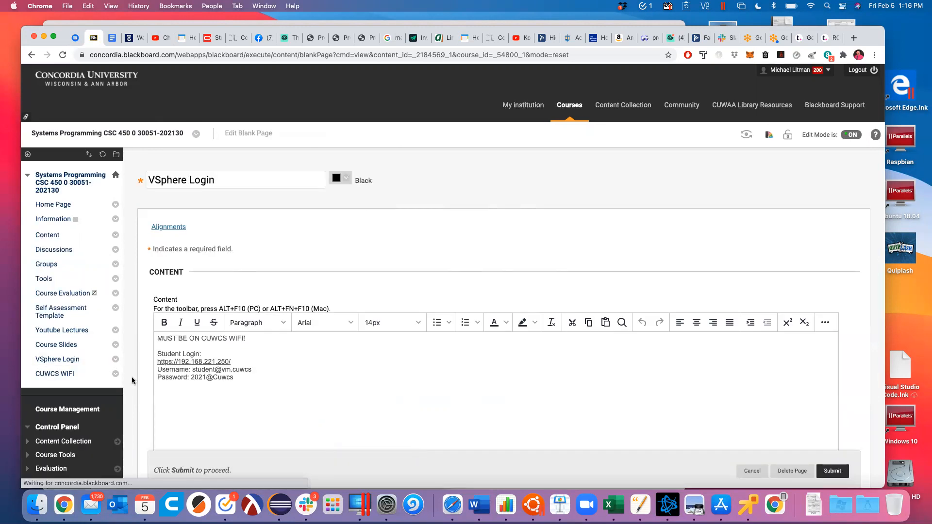
pyautogui.scroll(-3, 383, 239)
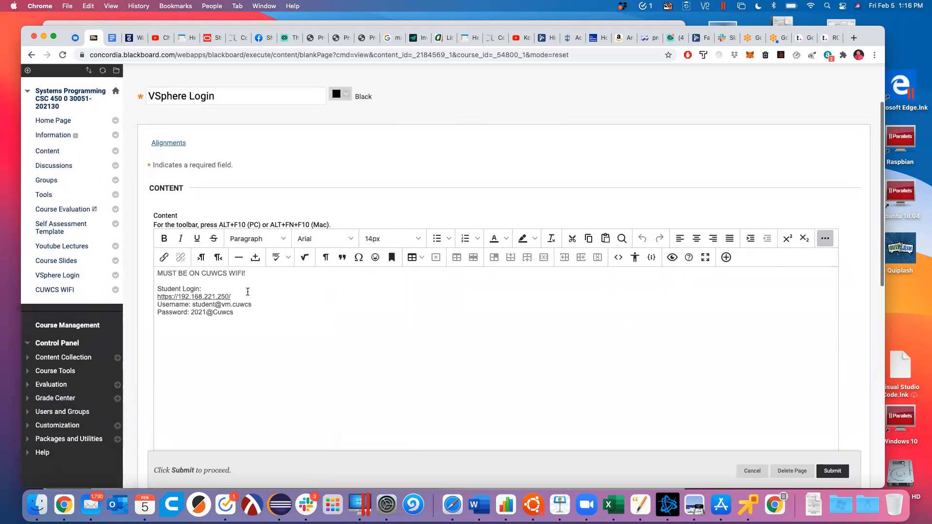
pyautogui.moveTo(244, 297); pyautogui.dragTo(158, 297)
pyautogui.press('super+c')
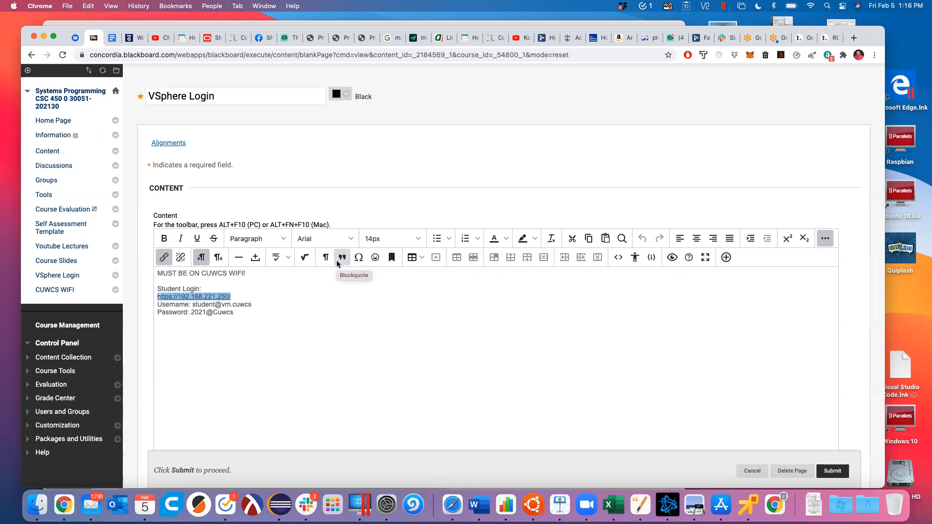
pyautogui.press('super+Tab')
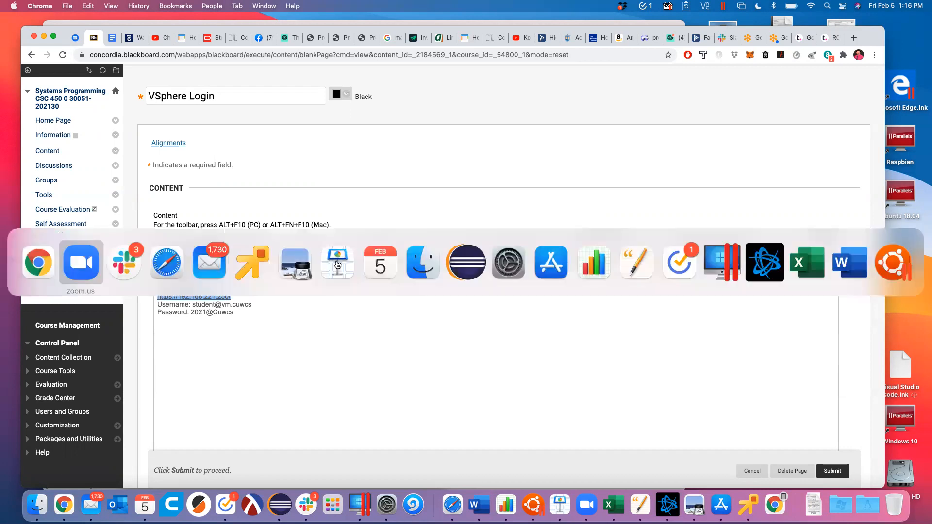
# Step: In Safari, close the Remote Console App Store page and paste the vCenter address into the address bar
pyautogui.press('super+Tab')
pyautogui.press('super+Tab')
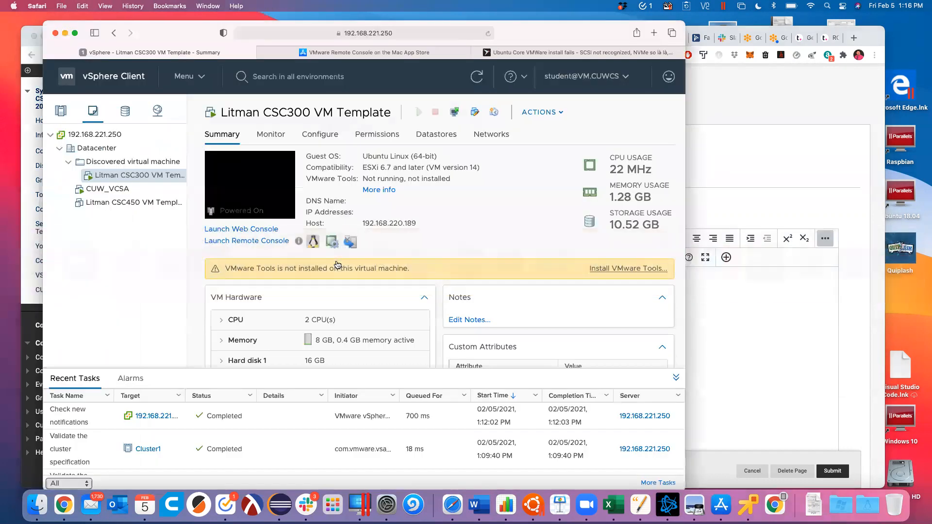
pyautogui.moveTo(196, 32); pyautogui.dragTo(314, 134)
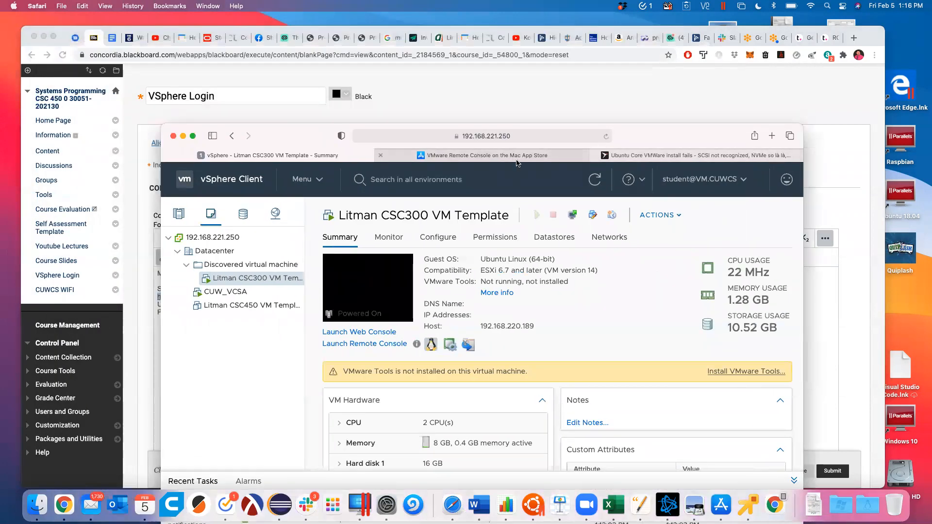
pyautogui.click(565, 158)
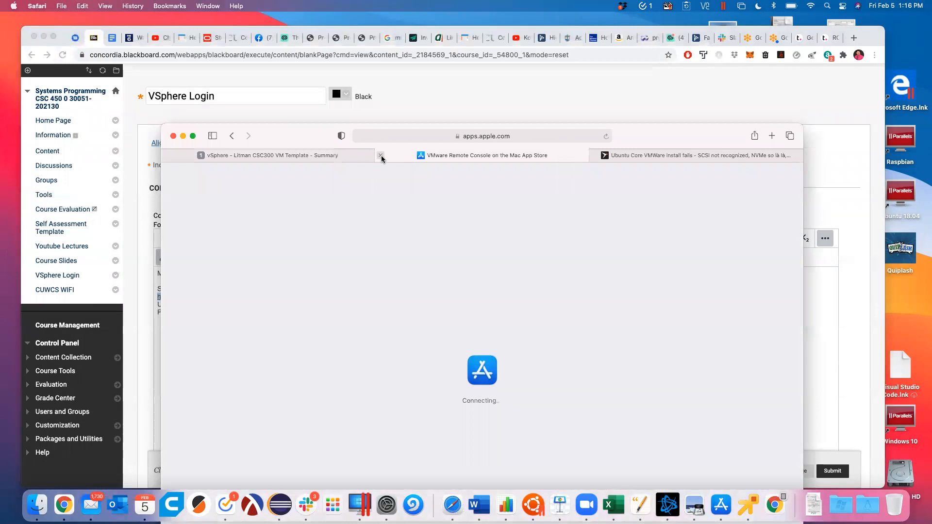
pyautogui.click(380, 155)
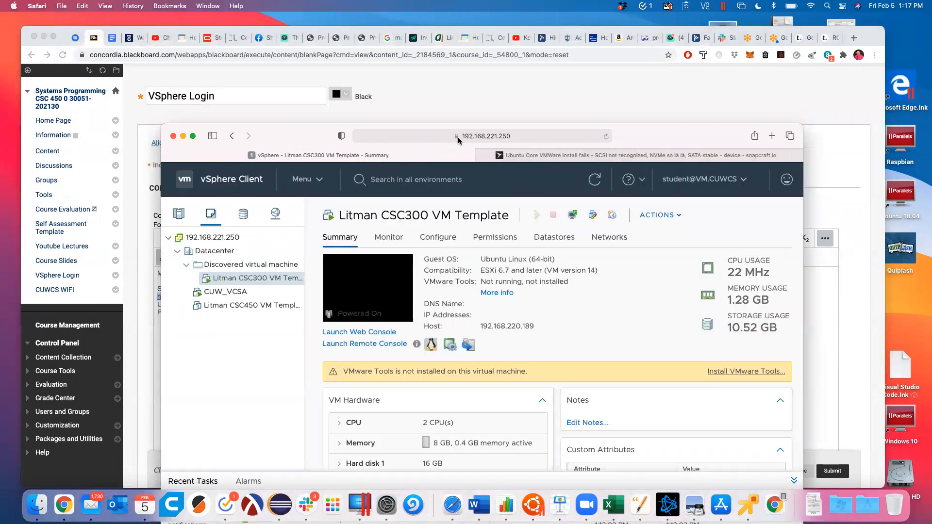
pyautogui.click(499, 135)
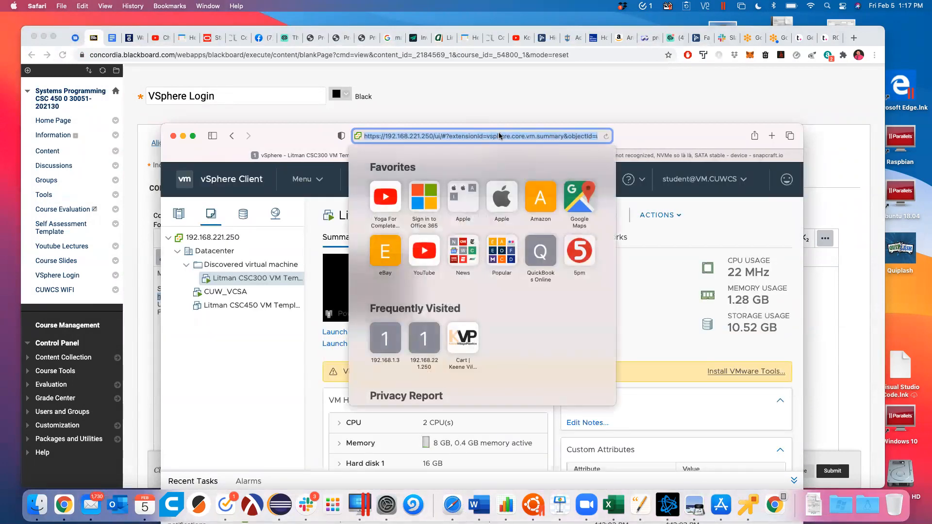
pyautogui.press('super+v')
pyautogui.press('Return')
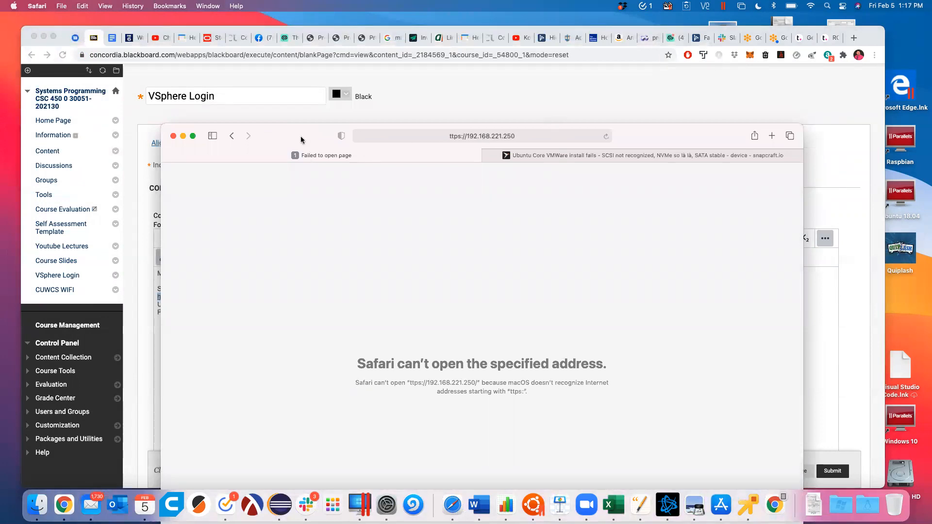
# Step: Add the missing 'h' to the address, load 192.168.221.250, and launch the HTML5 vSphere Client
pyautogui.moveTo(301, 140); pyautogui.dragTo(294, 91)
pyautogui.click(444, 88)
pyautogui.press('Left')
pyautogui.write('h')
pyautogui.press('Return')
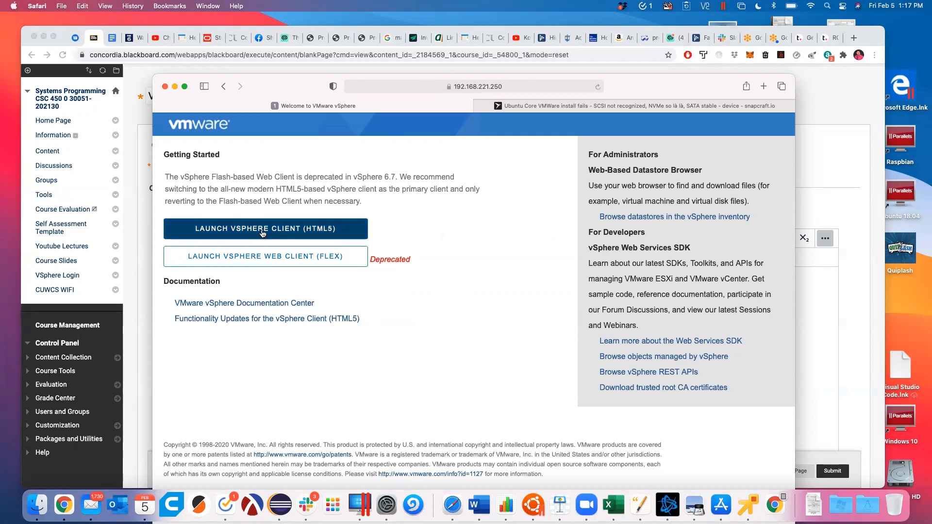
pyautogui.click(263, 234)
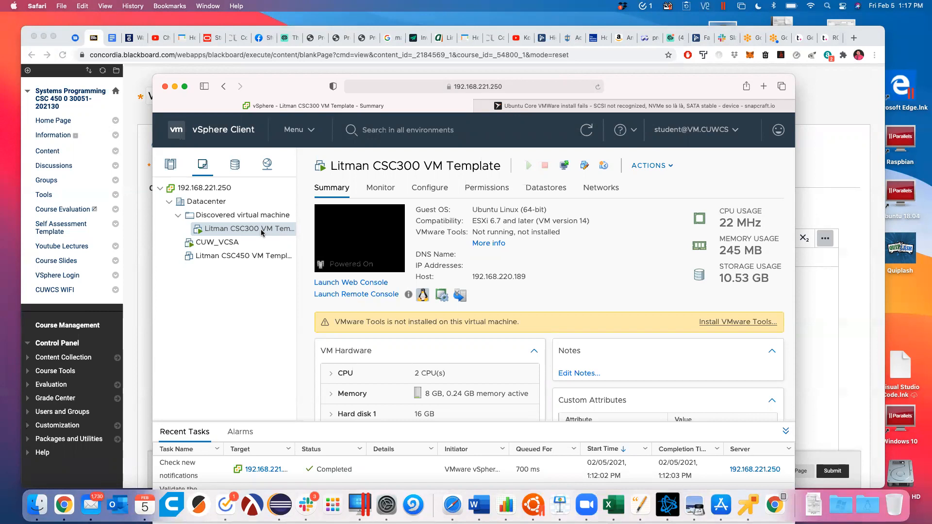
# Step: Log out of vSphere and log back in using the saved student credentials
pyautogui.click(722, 132)
pyautogui.click(637, 222)
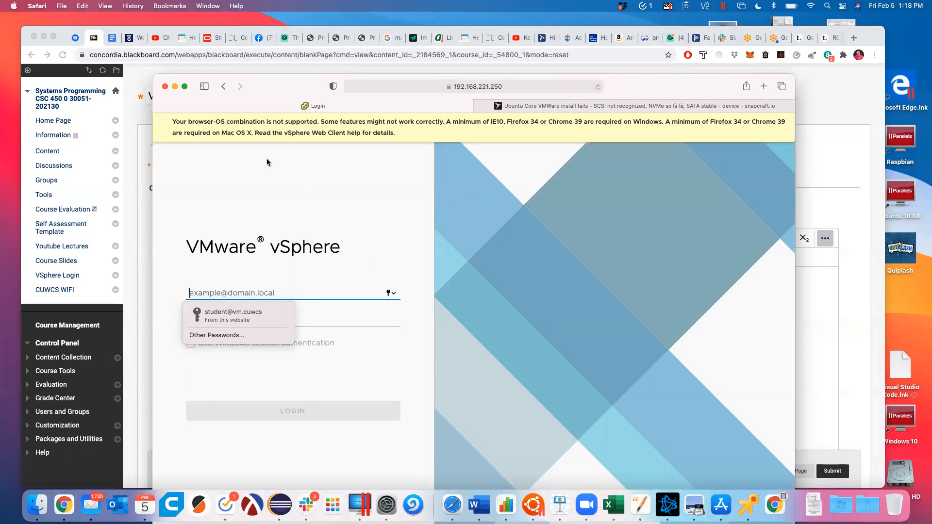
pyautogui.moveTo(292, 88); pyautogui.dragTo(396, 86)
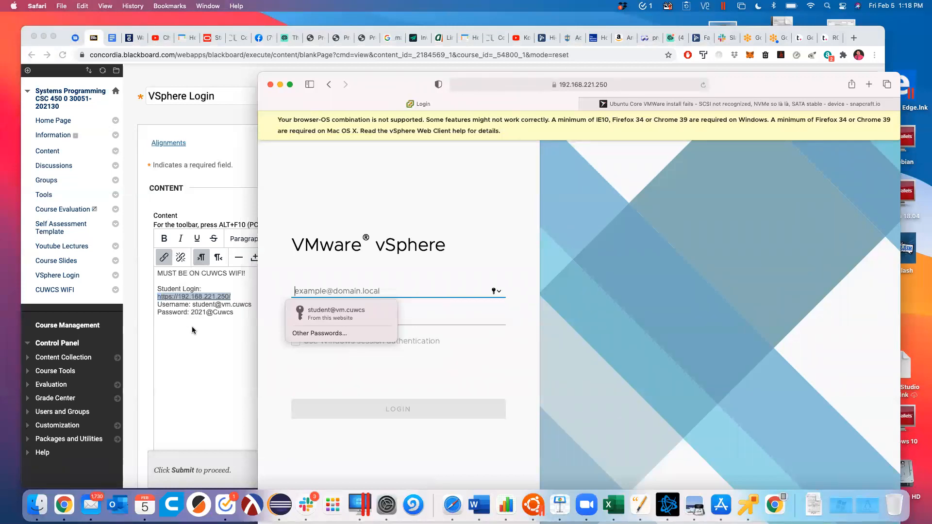
pyautogui.click(316, 309)
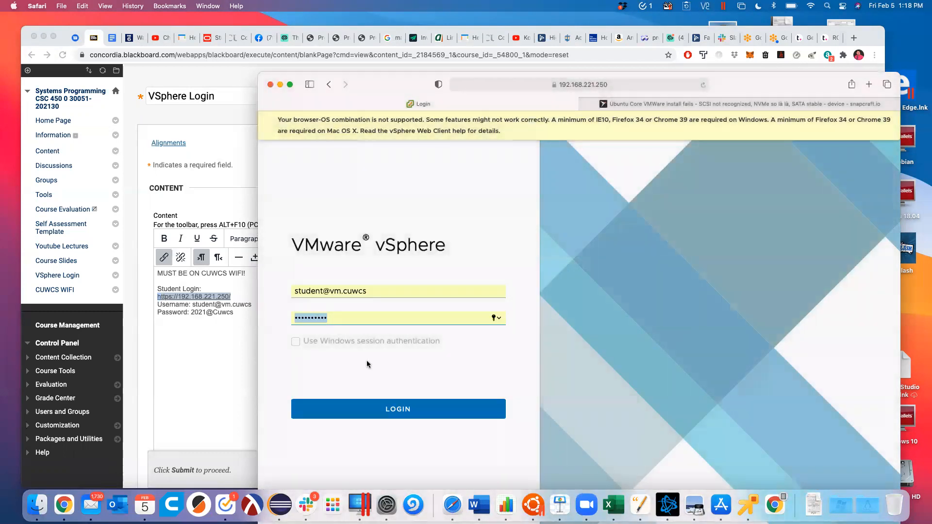
pyautogui.click(402, 415)
pyautogui.moveTo(752, 85); pyautogui.dragTo(633, 56)
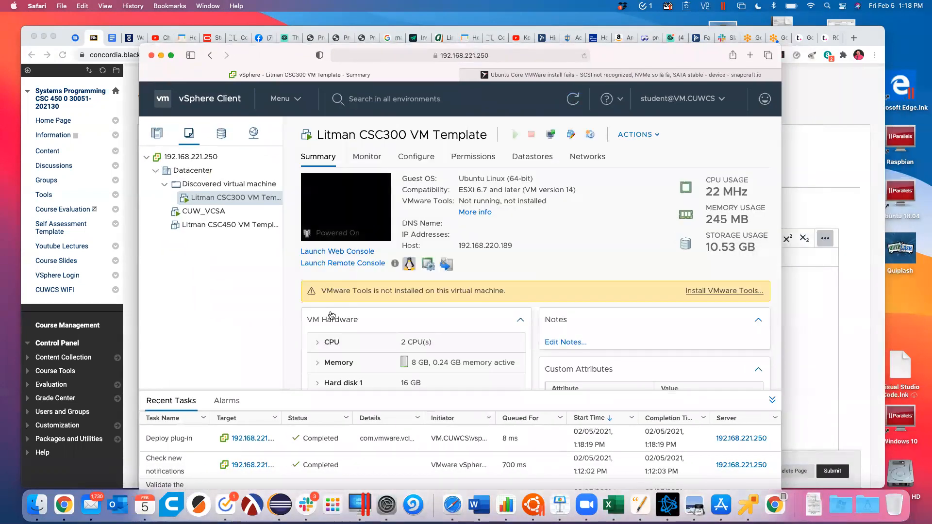
pyautogui.click(145, 158)
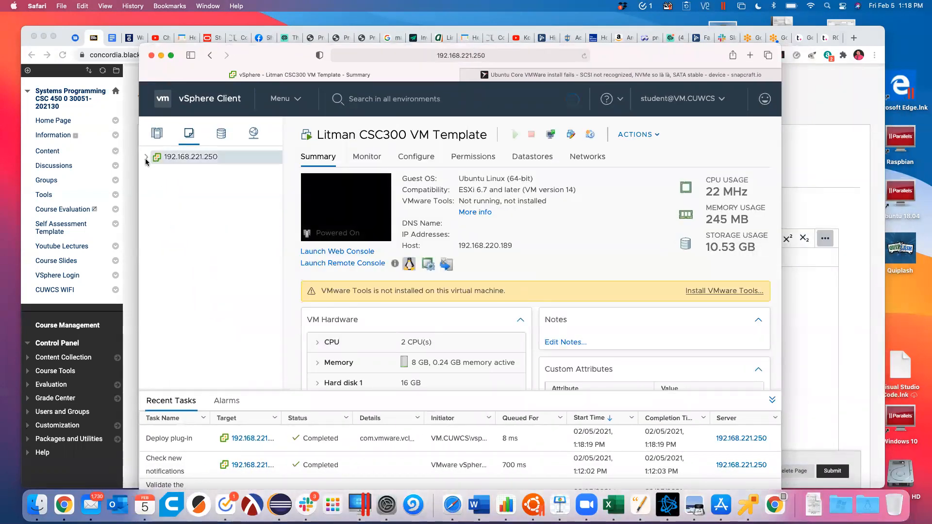
# Step: Expand the 192.168.221.250 root and Datacenter, then view the Discovered virtual machine folder and Datacenter
pyautogui.click(145, 156)
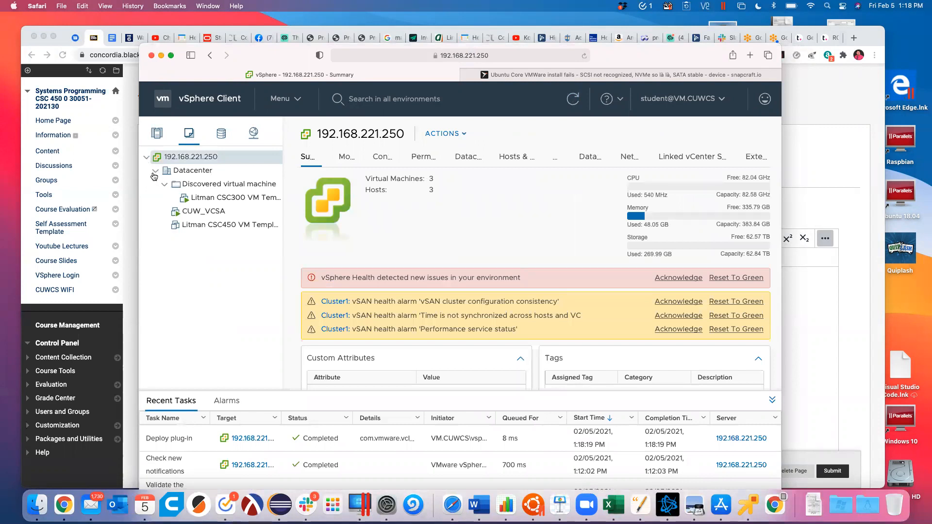
pyautogui.click(155, 170)
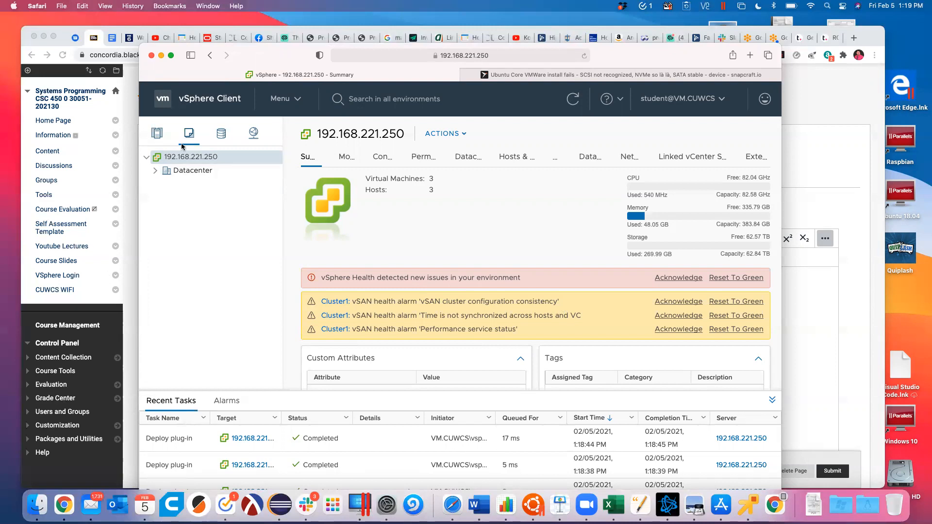
pyautogui.click(157, 172)
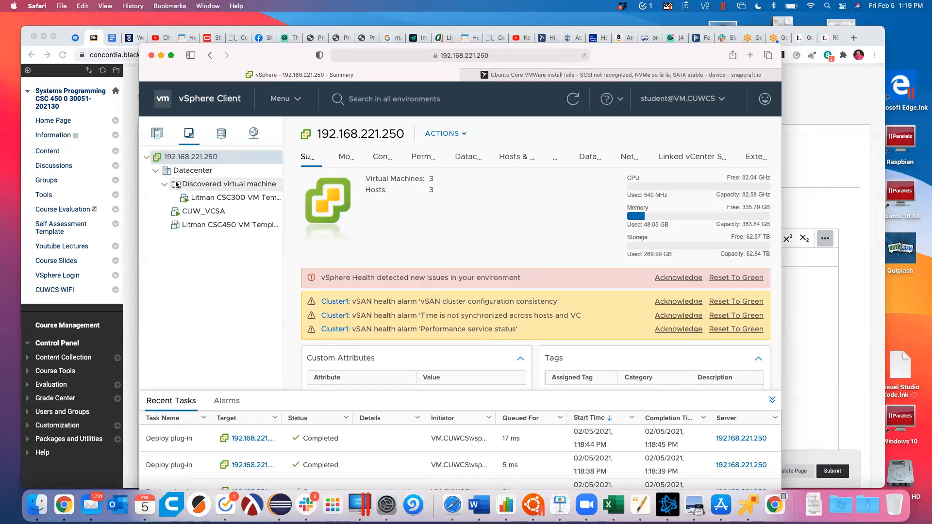
pyautogui.click(183, 187)
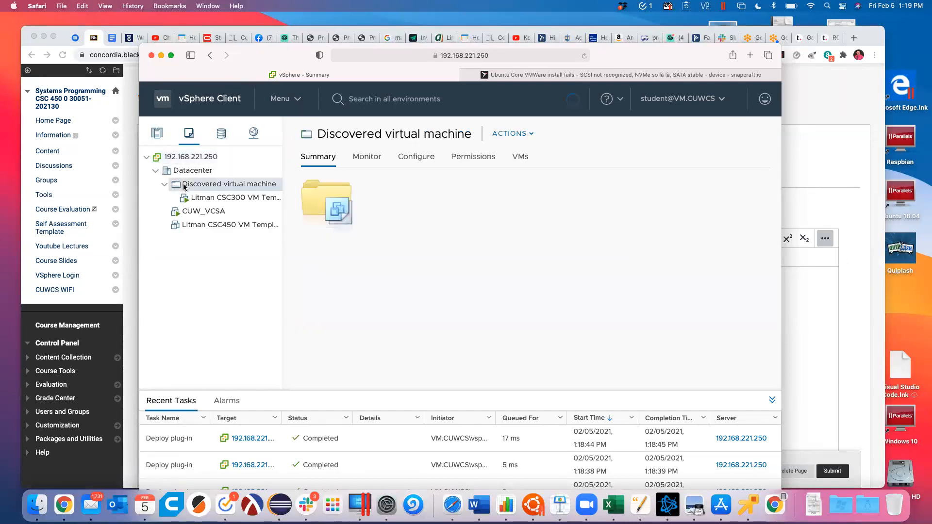
pyautogui.click(185, 174)
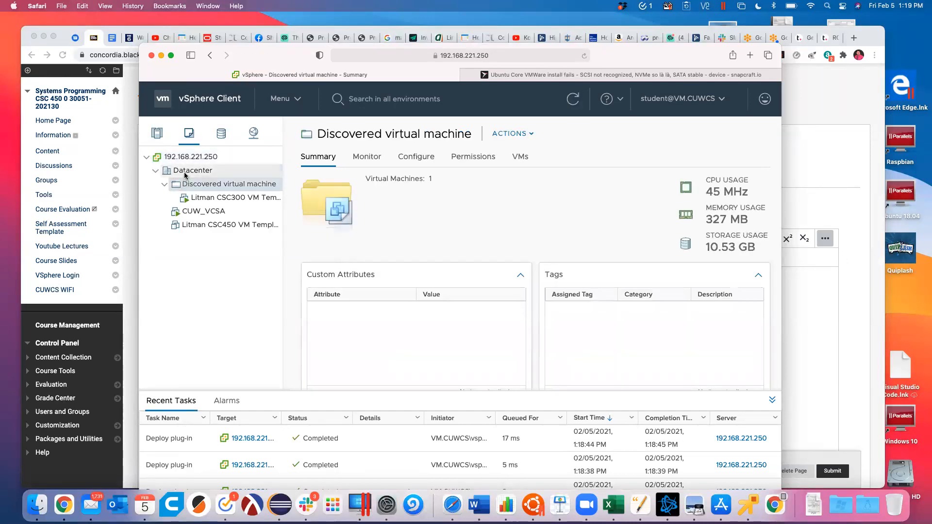
# Step: Select the Discovered virtual machine folder to view its summary, then dismiss its Actions menu
pyautogui.rightClick(185, 174)
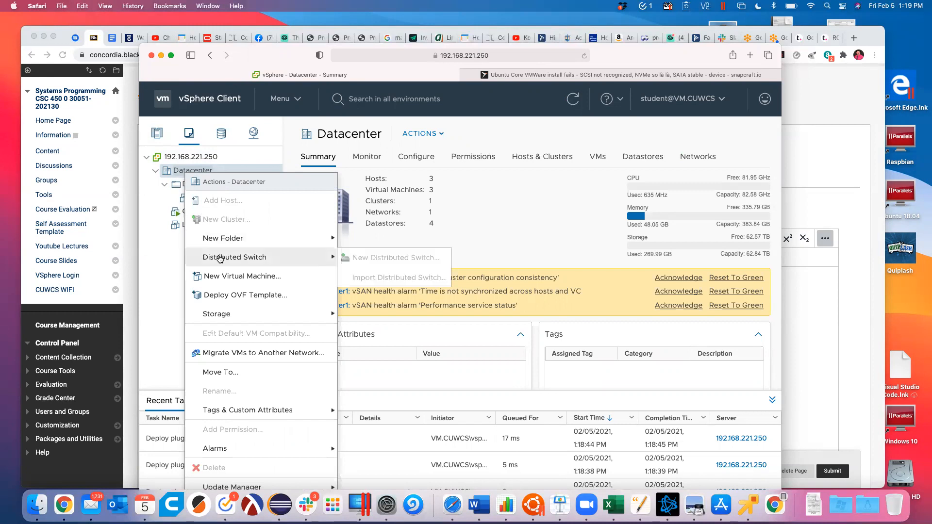
pyautogui.click(166, 285)
pyautogui.click(201, 187)
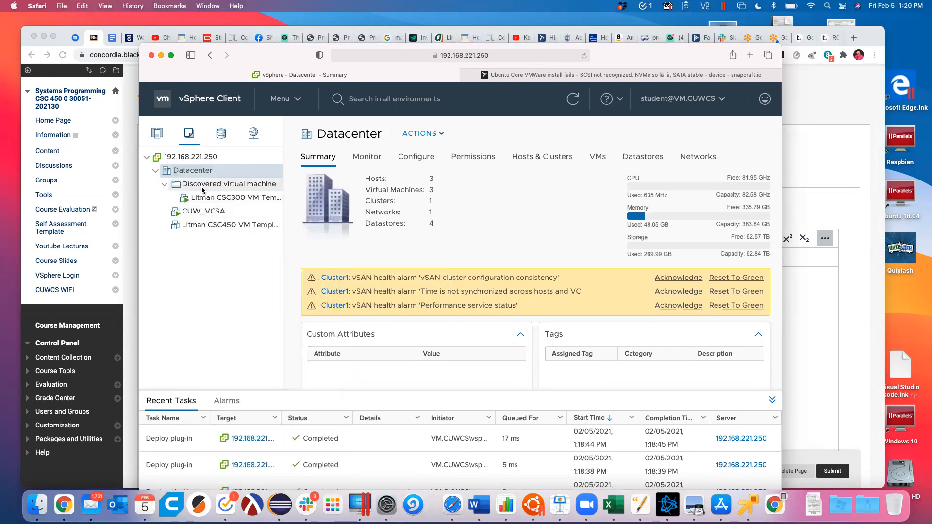
pyautogui.rightClick(202, 187)
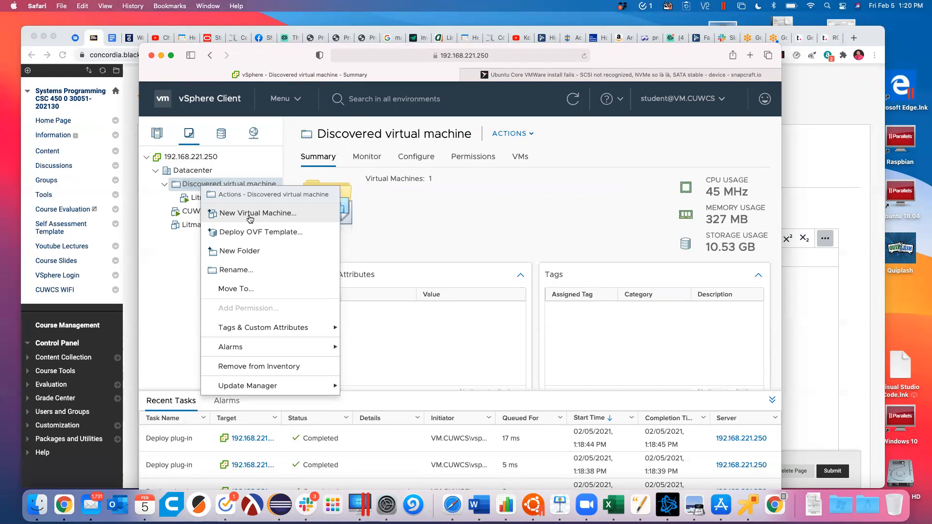
pyautogui.click(177, 203)
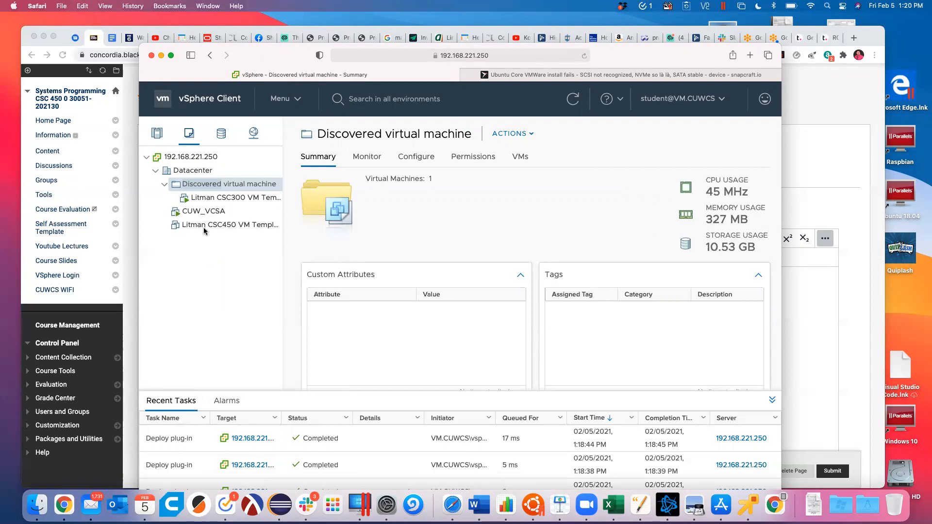
# Step: Start cloning the CSC450 VM template to a new virtual machine from its Clone submenu
pyautogui.rightClick(228, 227)
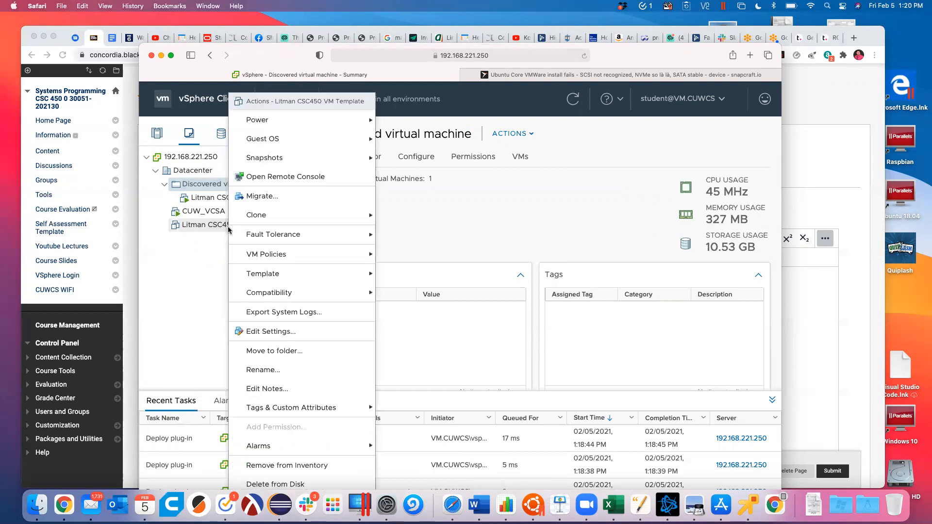
pyautogui.moveTo(274, 222)
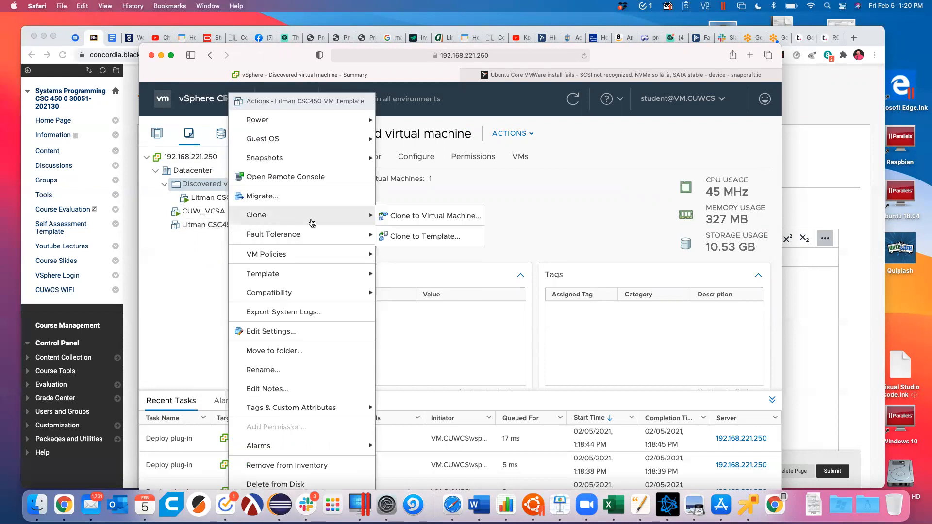
pyautogui.click(419, 224)
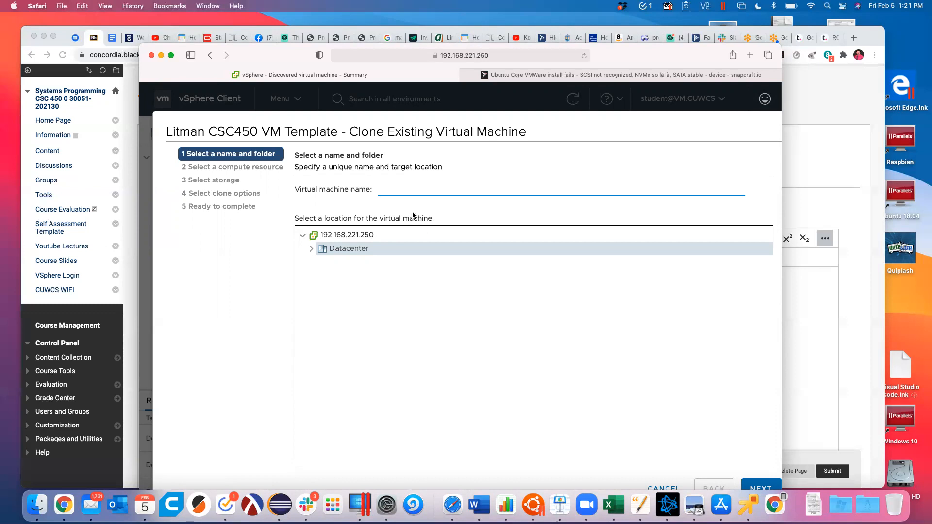
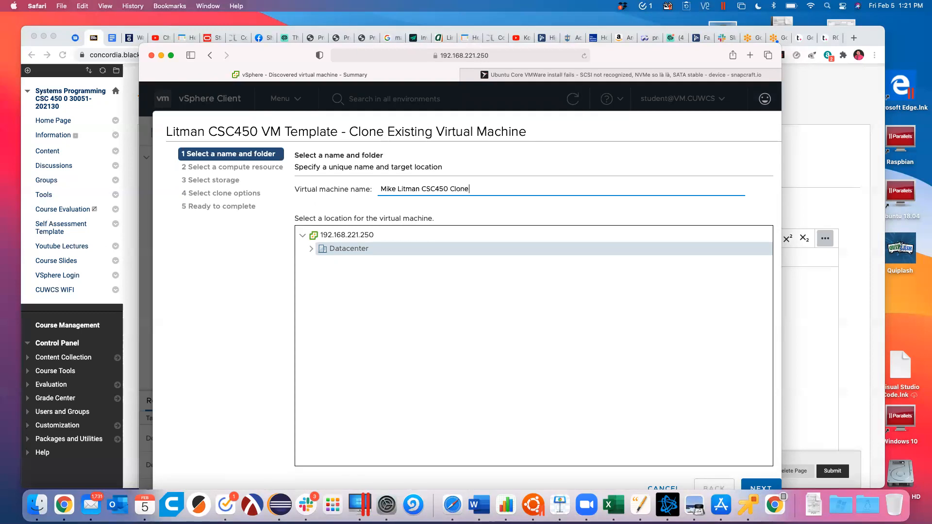
# Step: Name the clone with the student's name plus 'CSC450 Clone' and place it on Cluster1
pyautogui.click(564, 118)
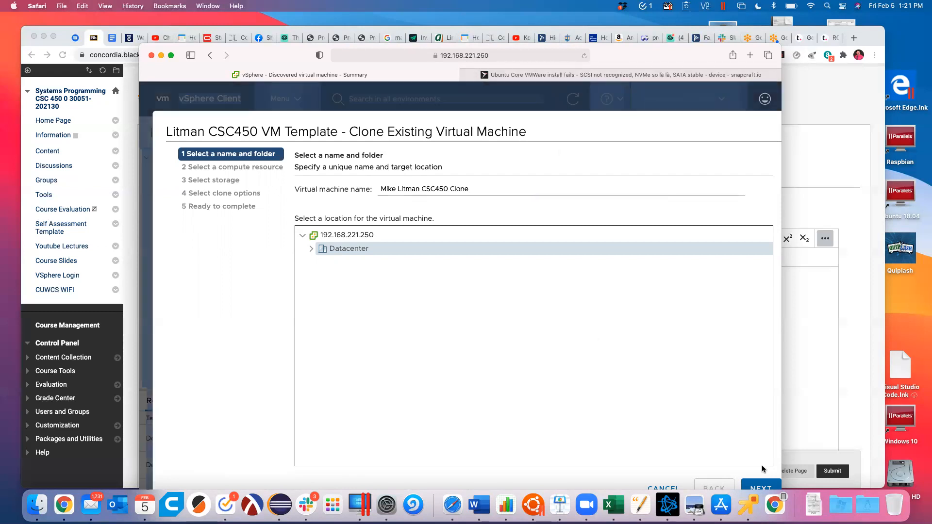
pyautogui.click(763, 487)
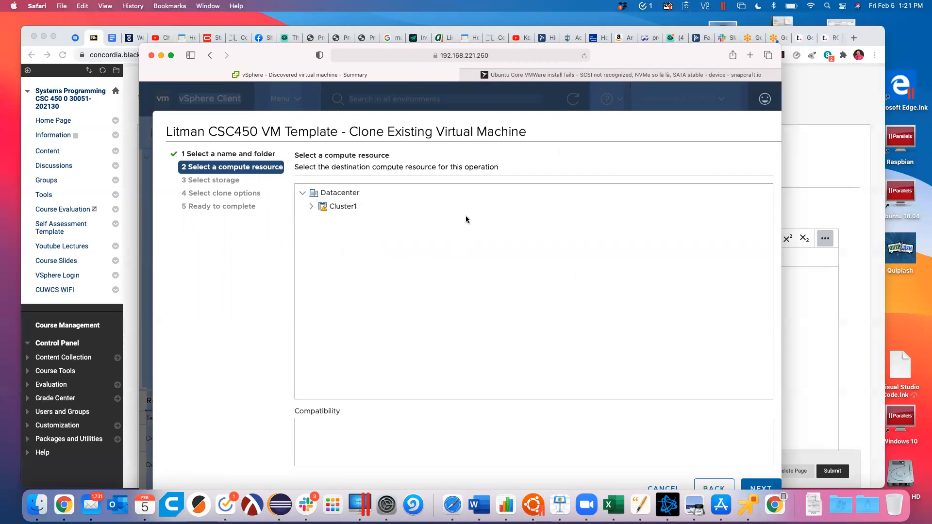
pyautogui.click(343, 207)
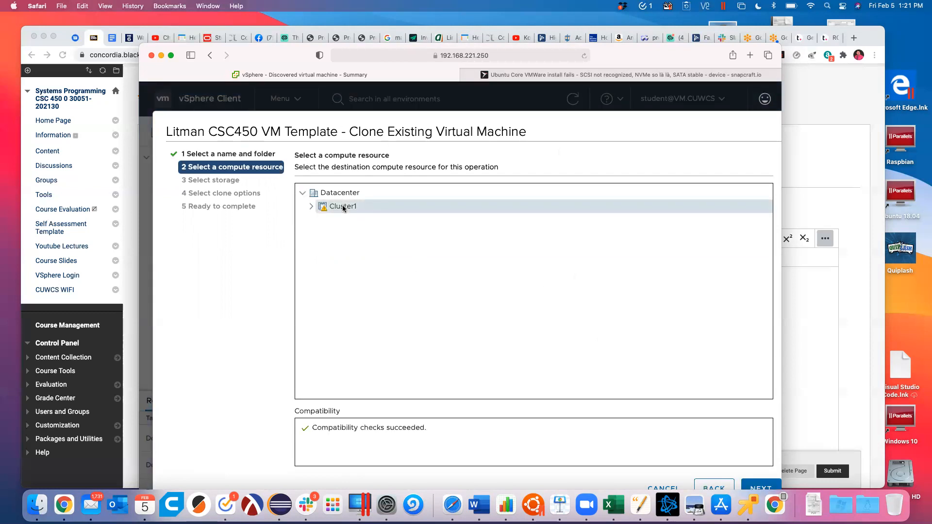
pyautogui.click(766, 487)
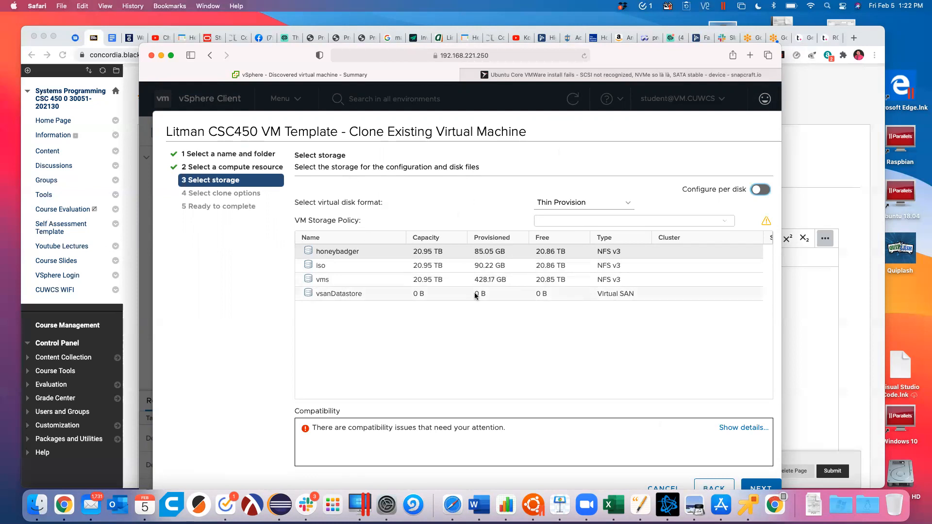
# Step: Store the clone on the vms datastore and advance past clone options to Ready to complete
pyautogui.click(326, 284)
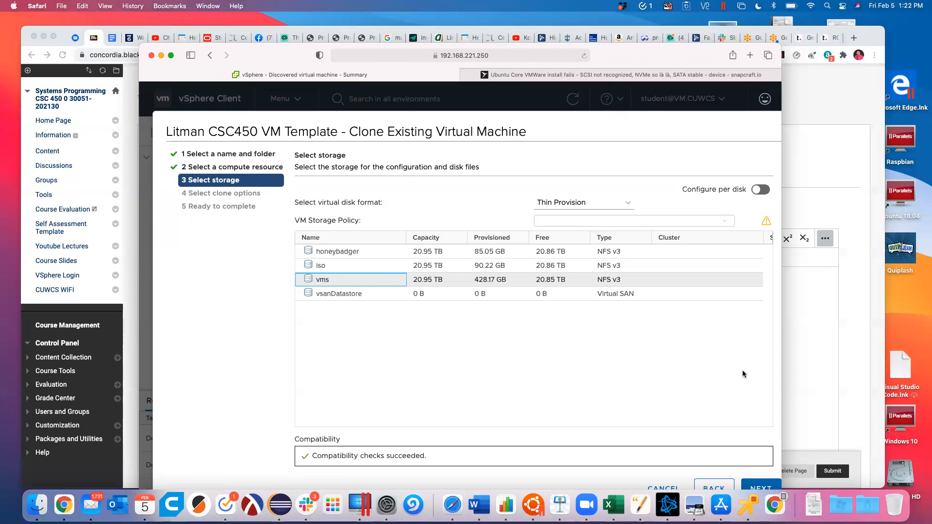
pyautogui.click(761, 488)
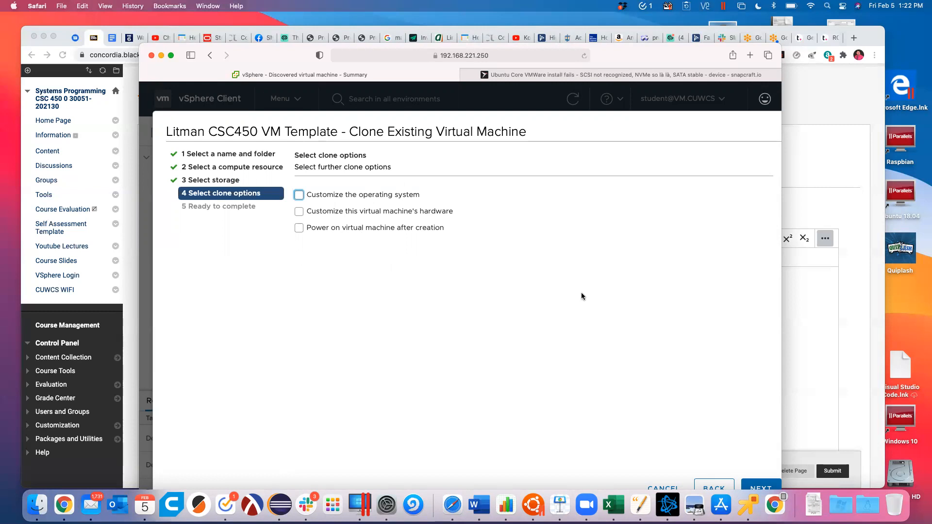
pyautogui.click(760, 487)
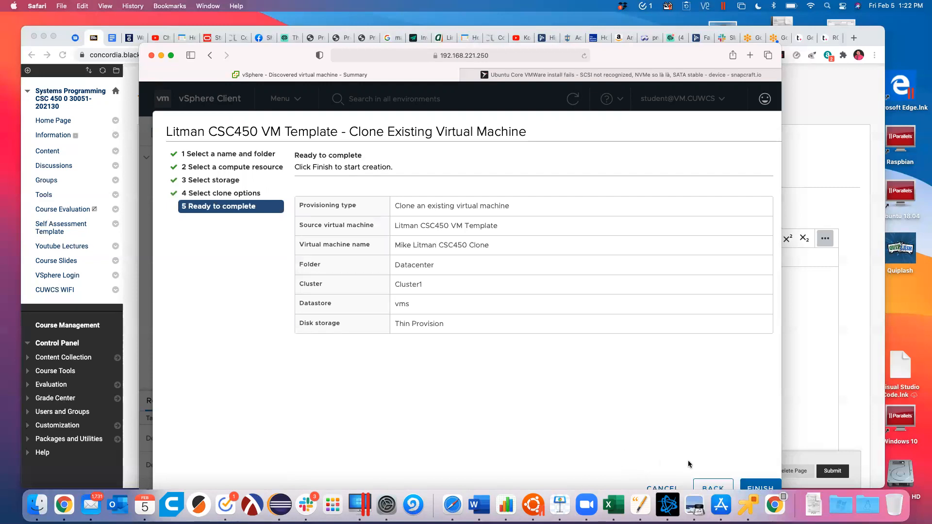
# Step: Finish the wizard to start cloning and widen the Recent Tasks Target column to show full names
pyautogui.click(671, 486)
pyautogui.scroll(-1, 459, 250)
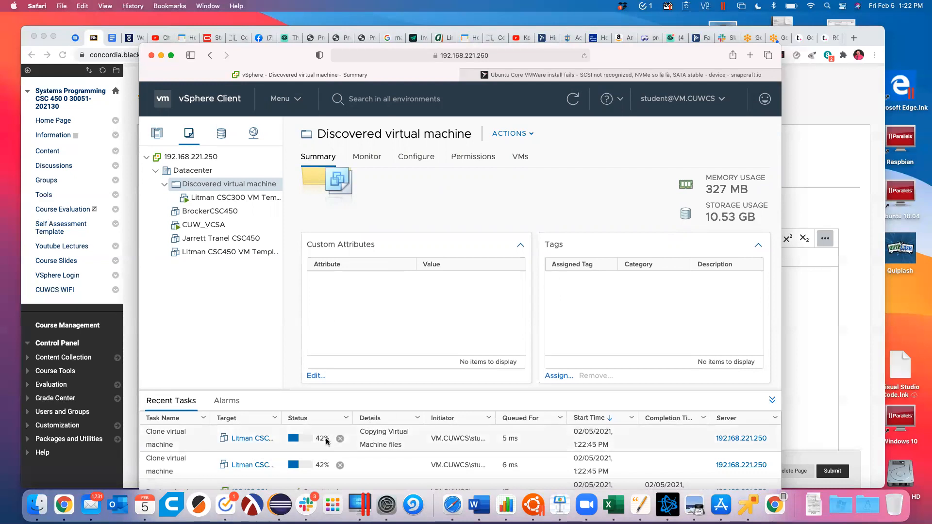
pyautogui.moveTo(280, 421); pyautogui.dragTo(343, 421)
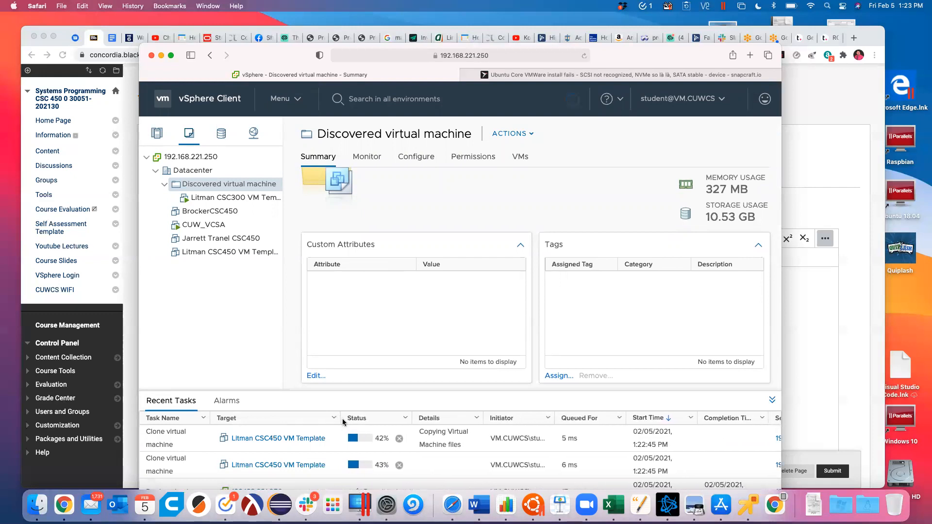
pyautogui.scroll(-1, 398, 444)
pyautogui.scroll(-1, 399, 445)
pyautogui.scroll(2, 399, 444)
# Step: Look at classmates' CSC450 VM summaries, then return to the Discovered virtual machine folder's actions
pyautogui.click(207, 212)
pyautogui.click(206, 242)
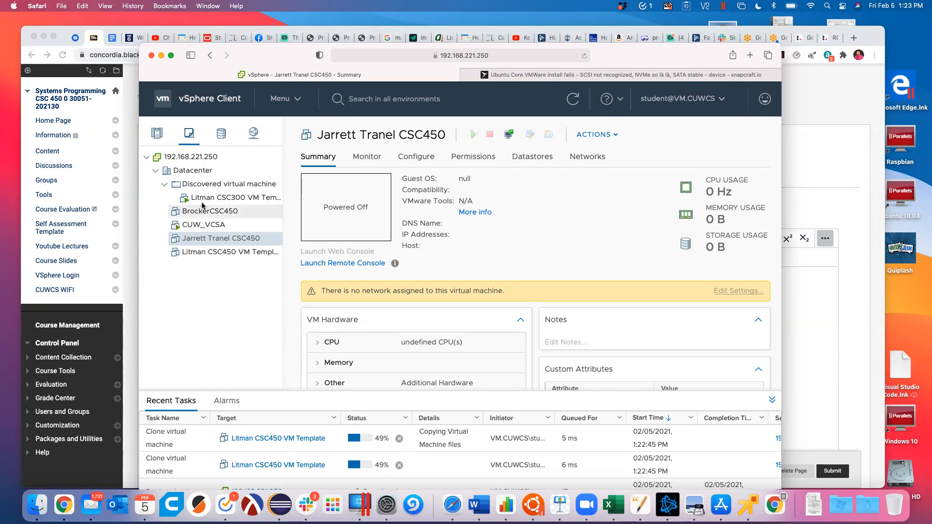
pyautogui.click(214, 188)
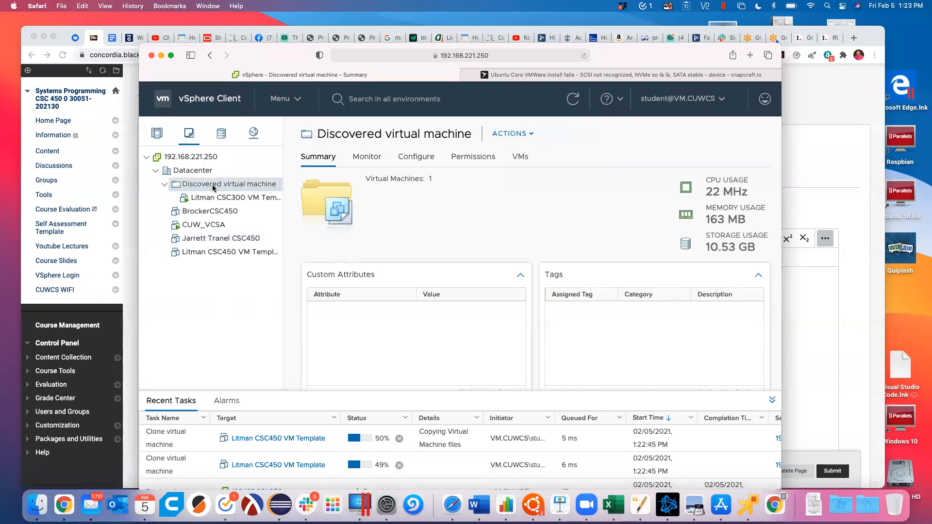
pyautogui.rightClick(214, 188)
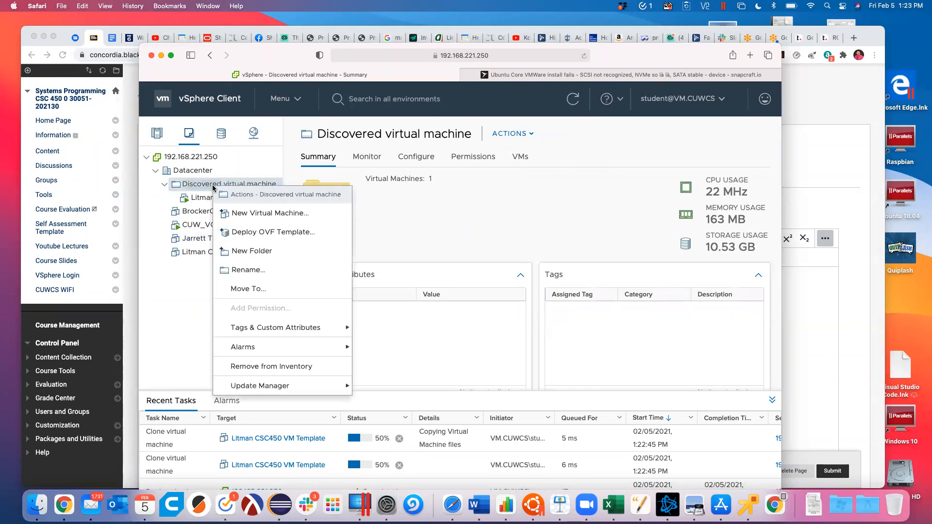
# Step: Start a new virtual machine named with the user's surname plus 'Windows 10 VM Template'
pyautogui.click(253, 213)
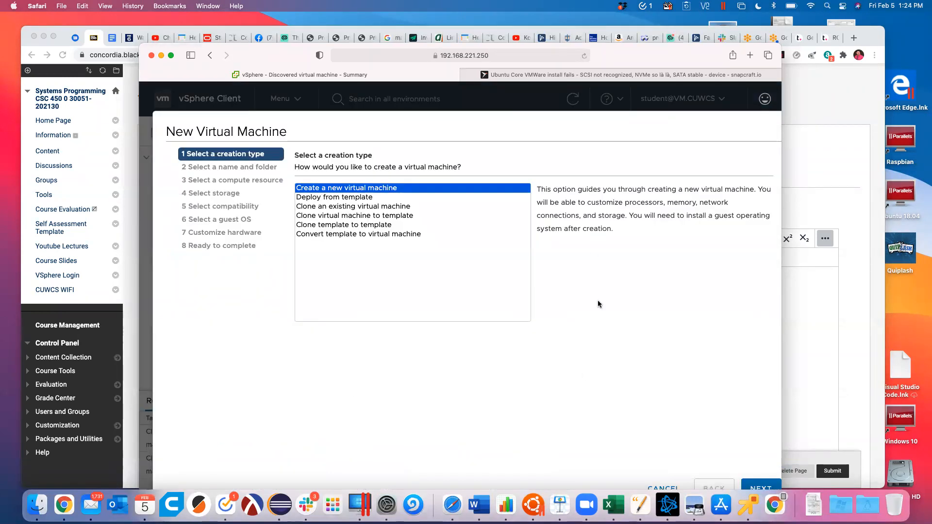
pyautogui.click(757, 484)
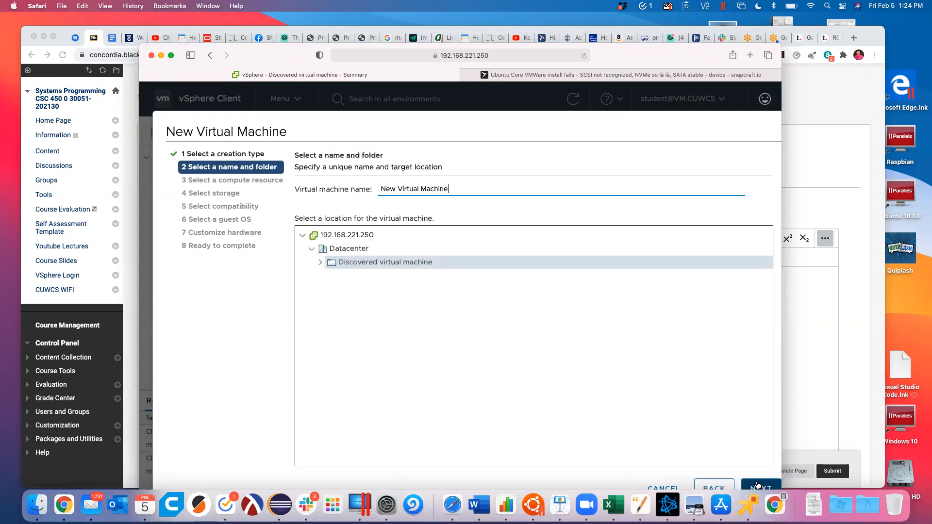
pyautogui.press('BackSpace')
pyautogui.press('BackSpace')
pyautogui.press('BackSpace')
pyautogui.press('BackSpace')
pyautogui.press('BackSpace')
pyautogui.press('BackSpace')
pyautogui.press('BackSpace')
pyautogui.press('BackSpace')
pyautogui.press('BackSpace')
pyautogui.press('BackSpace')
pyautogui.press('BackSpace')
pyautogui.press('BackSpace')
pyautogui.press('BackSpace')
pyautogui.press('BackSpace')
pyautogui.press('BackSpace')
pyautogui.press('BackSpace')
pyautogui.press('BackSpace')
pyautogui.press('BackSpace')
pyautogui.press('BackSpace')
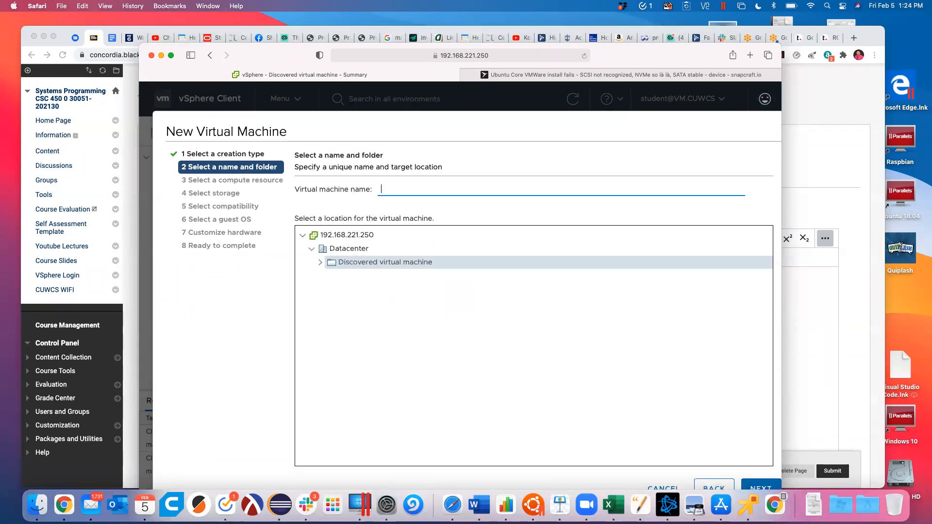
pyautogui.write('Litman Windows 10 VM Template')
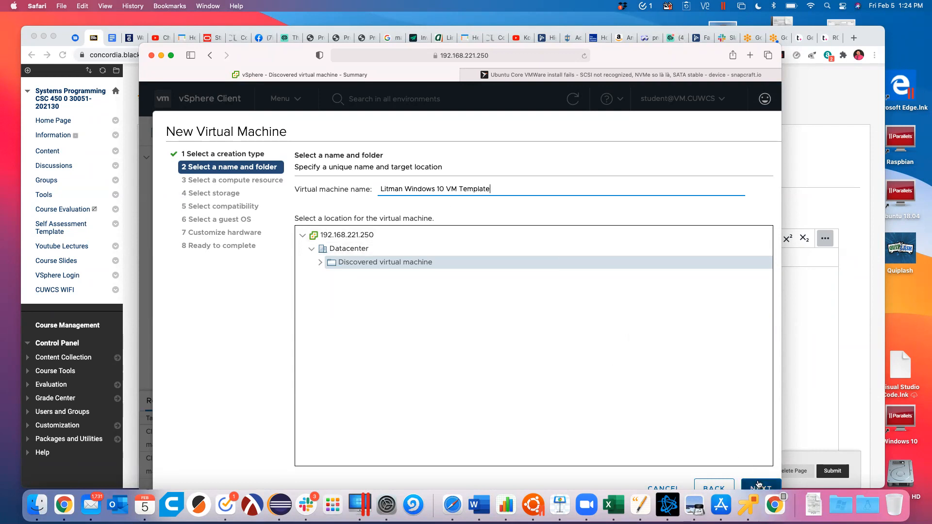
pyautogui.click(759, 484)
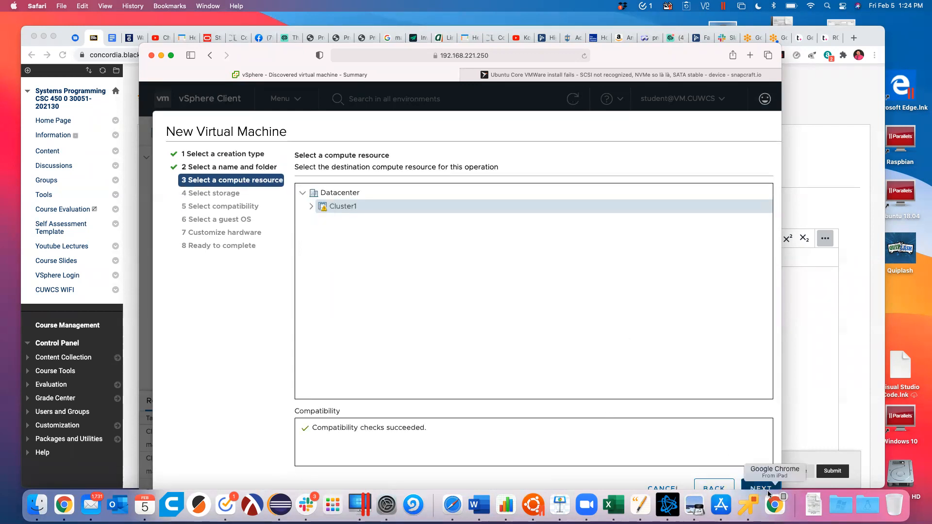
# Step: Place the VM on Cluster1 and the vms datastore with ESXi 6.7 and later compatibility
pyautogui.click(758, 485)
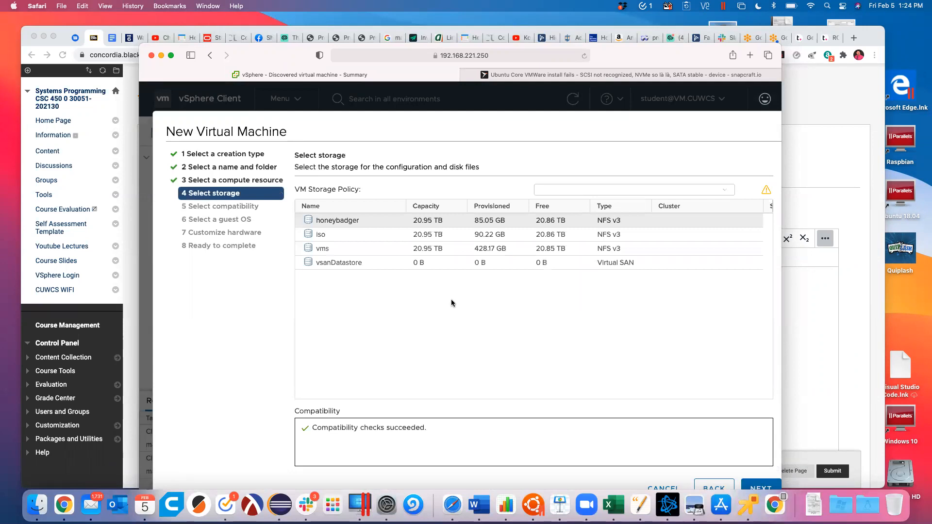
pyautogui.click(325, 251)
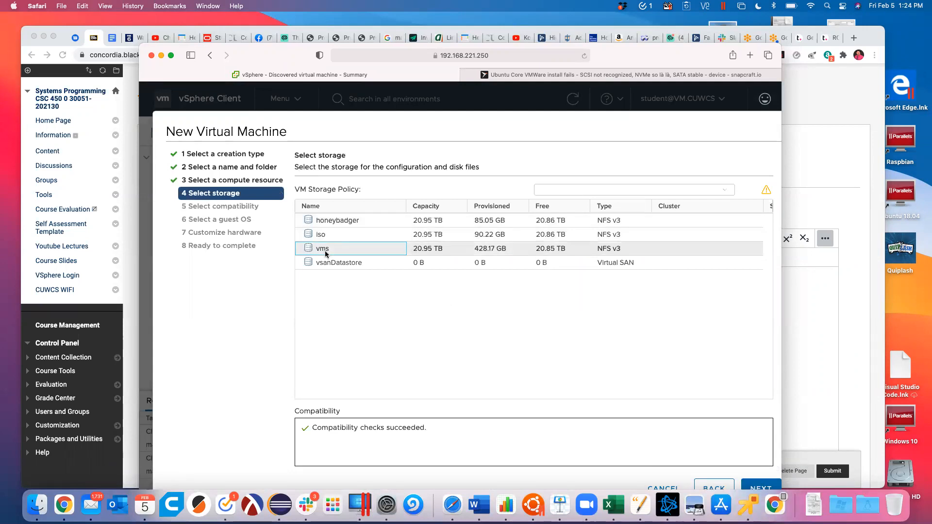
pyautogui.click(764, 487)
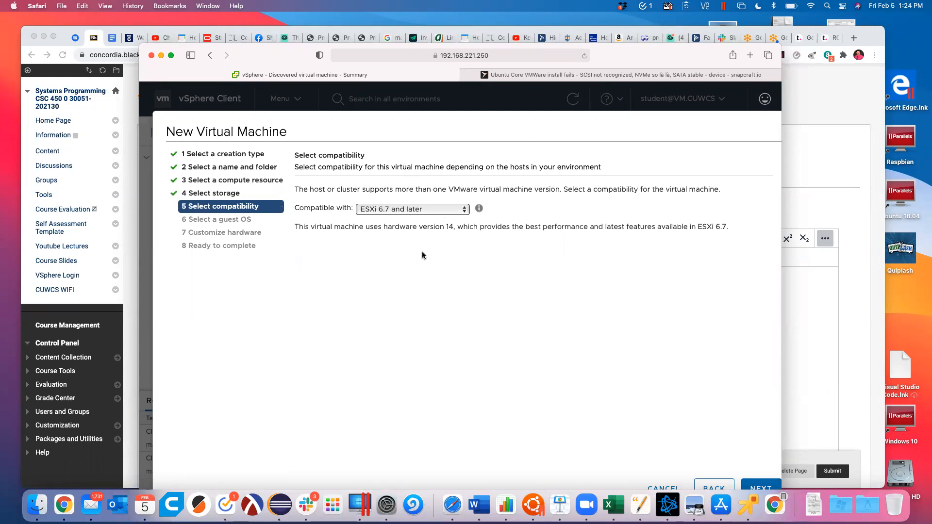
pyautogui.click(761, 487)
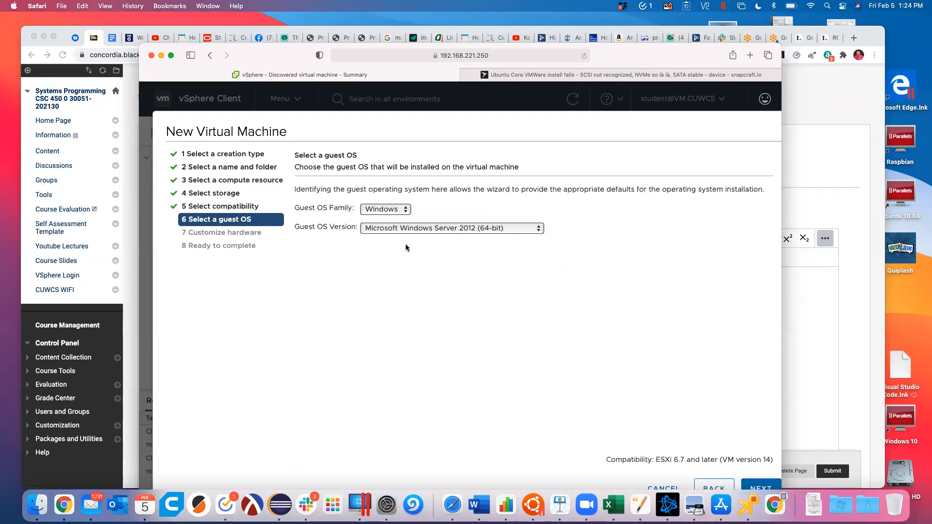
# Step: Pick the Windows family and Microsoft Windows 10 (64-bit) version, checking the VBS help along the way
pyautogui.click(391, 210)
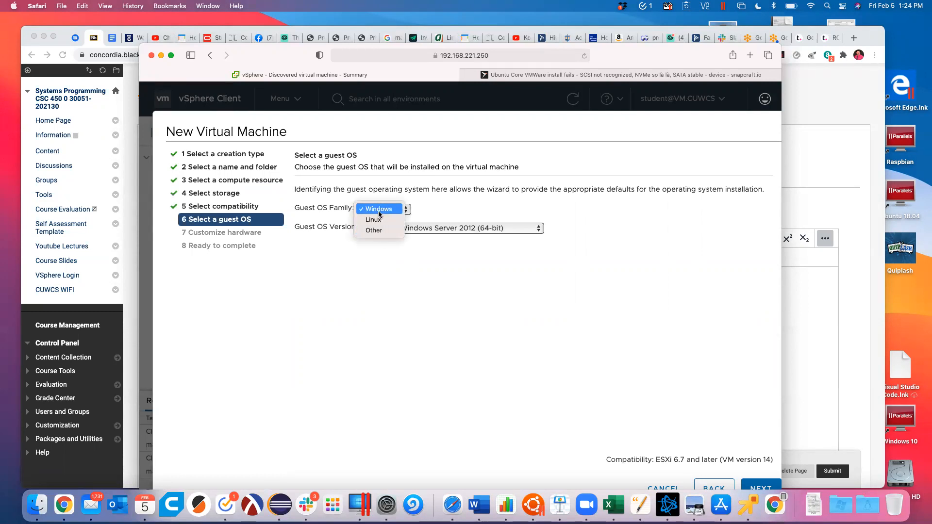
pyautogui.click(379, 210)
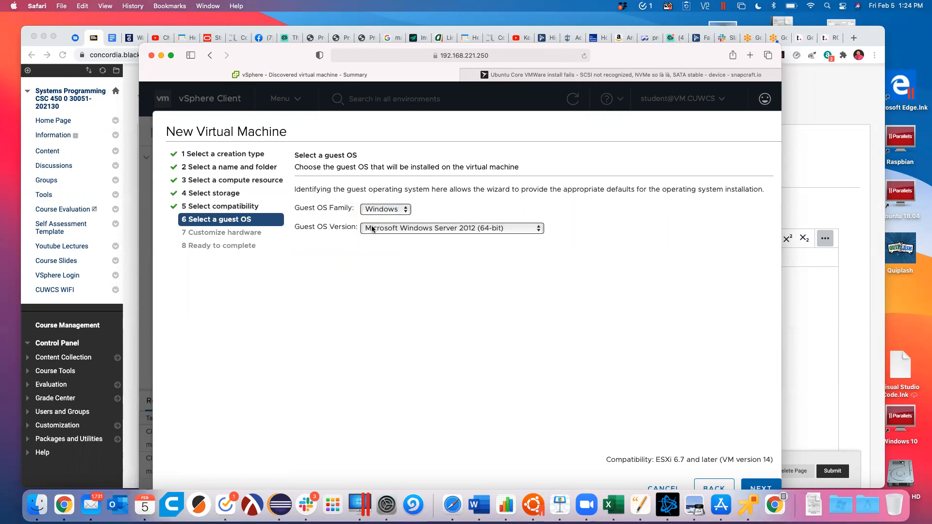
pyautogui.click(384, 227)
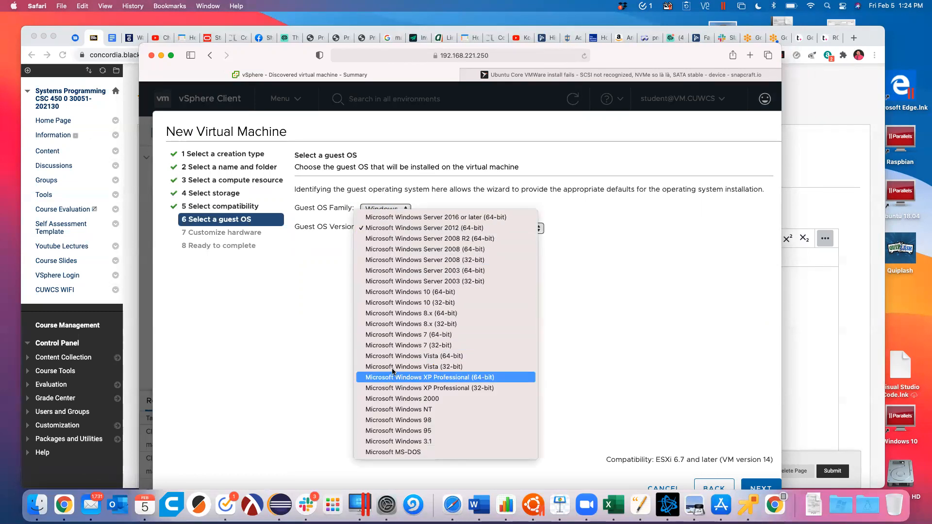
pyautogui.click(413, 293)
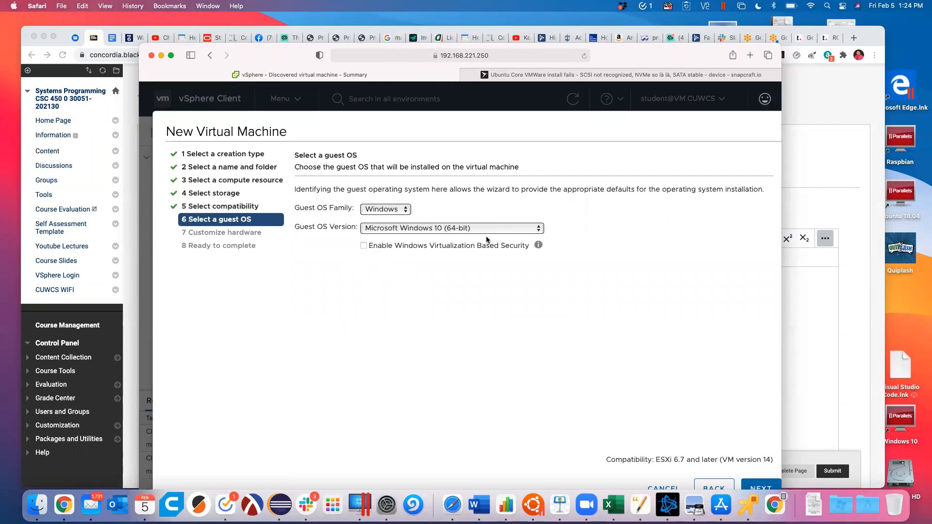
pyautogui.click(539, 248)
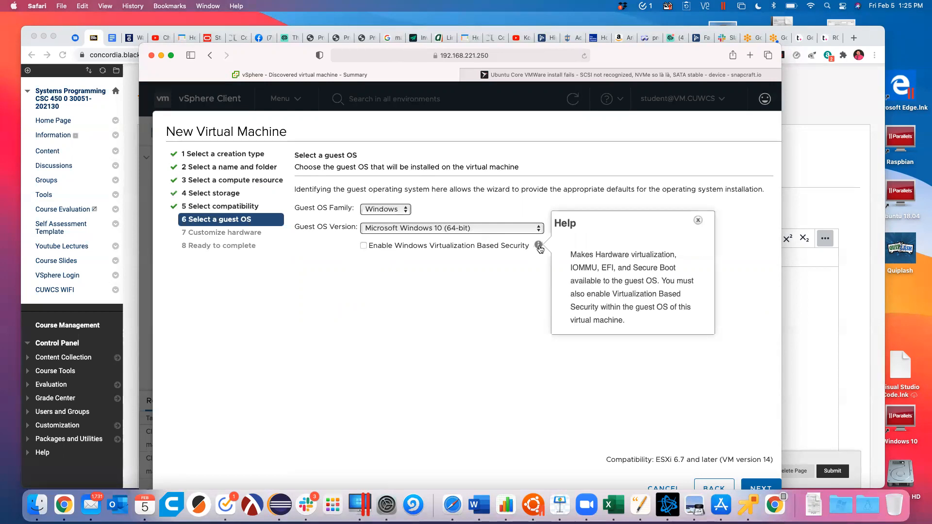
pyautogui.click(489, 273)
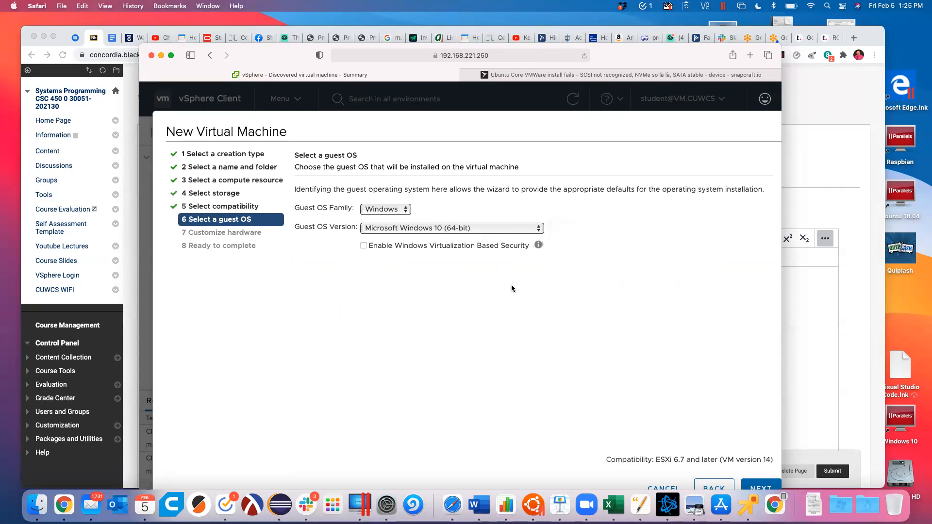
pyautogui.click(756, 488)
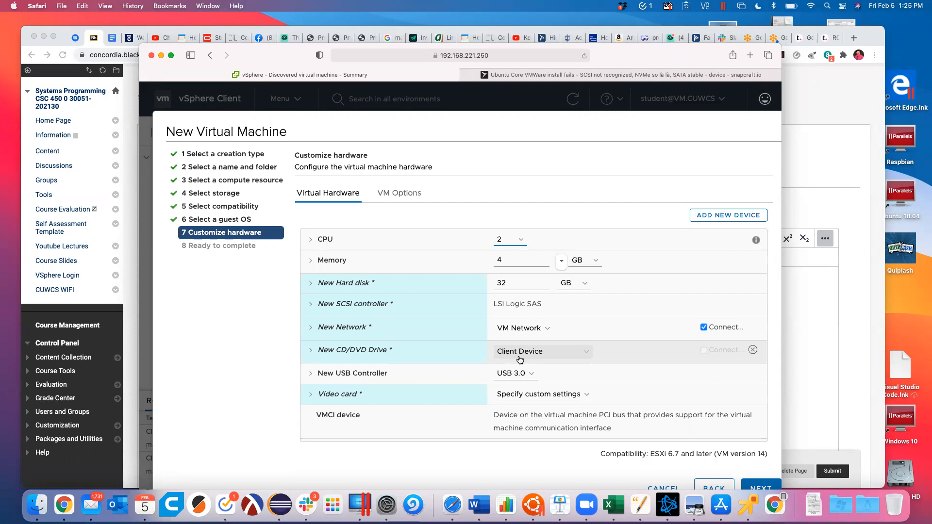
# Step: Replace the VM's memory value with 12 GB
pyautogui.click(514, 261)
pyautogui.press('BackSpace')
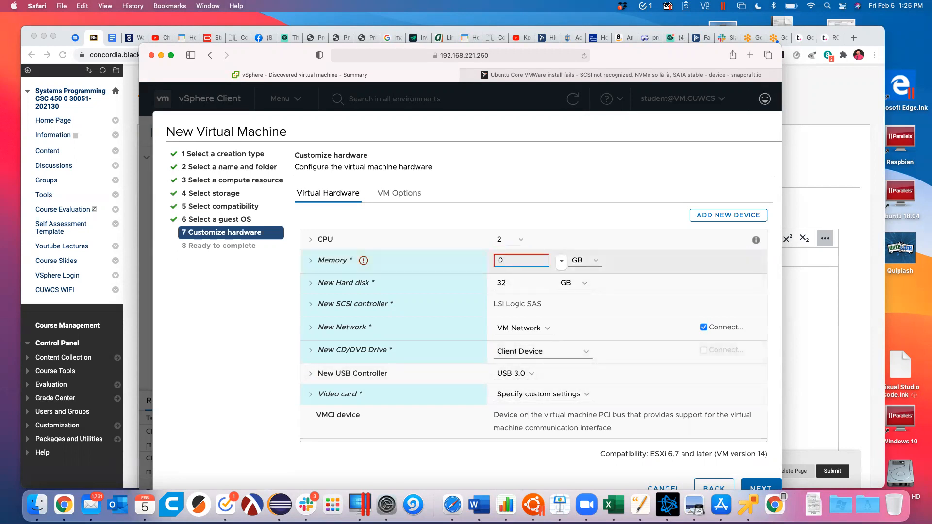
pyautogui.press('BackSpace')
pyautogui.write('12')
pyautogui.click(517, 239)
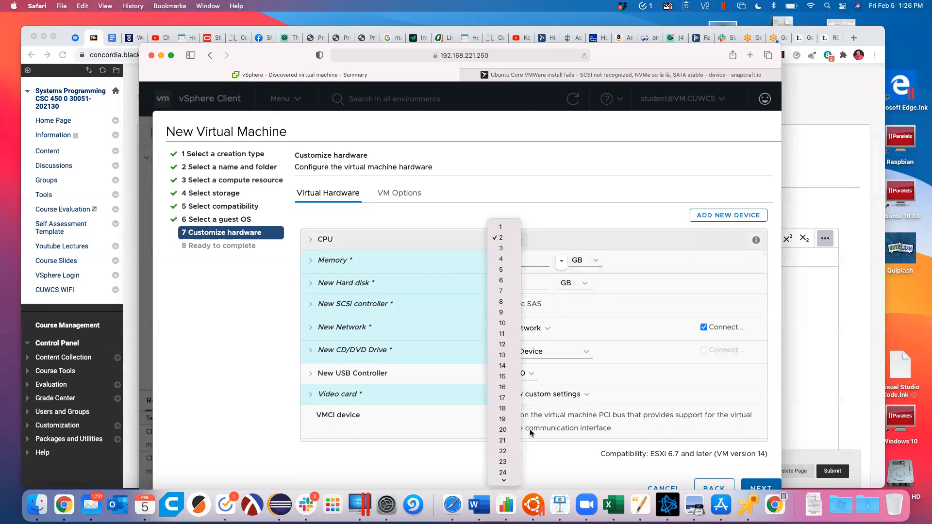
pyautogui.scroll(-10, 505, 454)
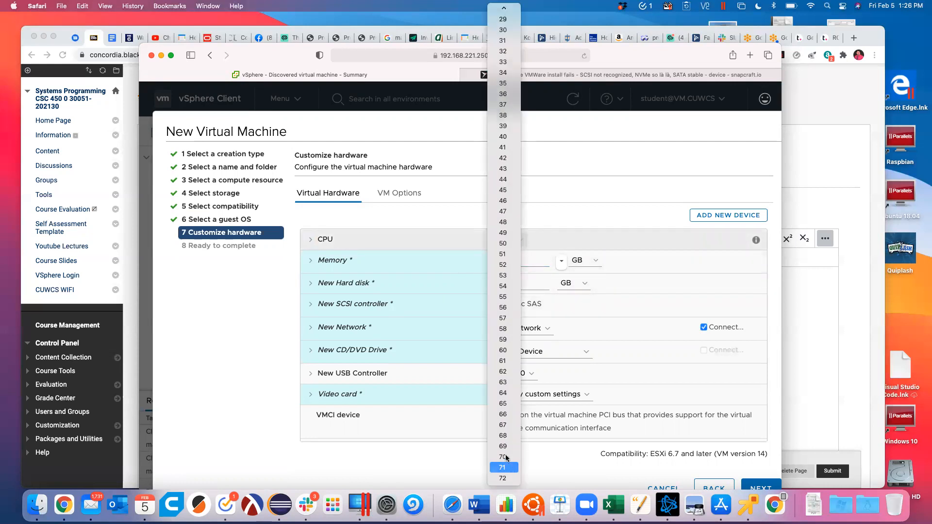
pyautogui.click(636, 206)
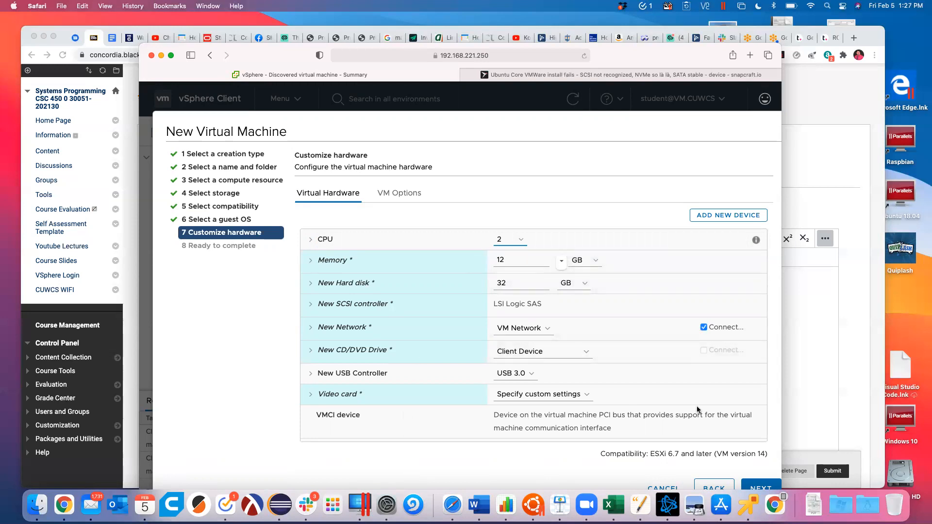
pyautogui.click(761, 488)
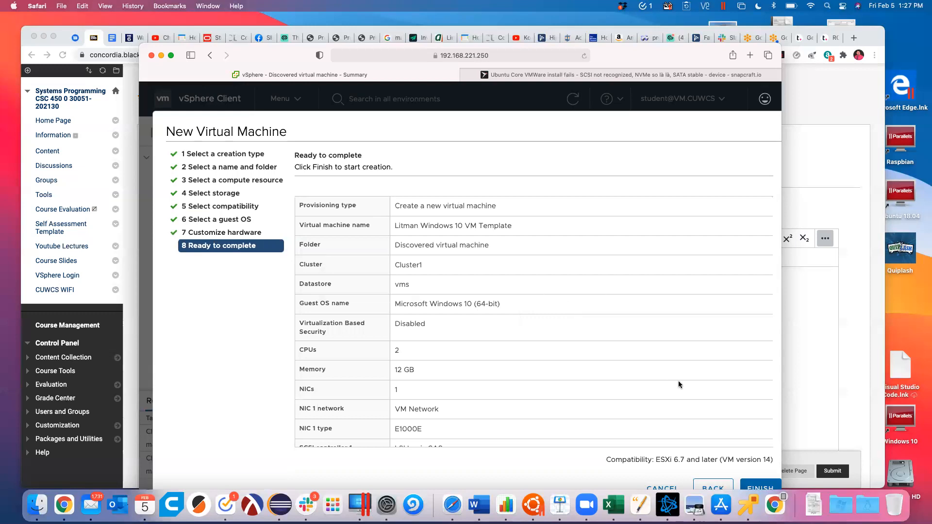
# Step: Go back from Ready to complete to Customize hardware and show the CD/DVD drive source options
pyautogui.click(715, 488)
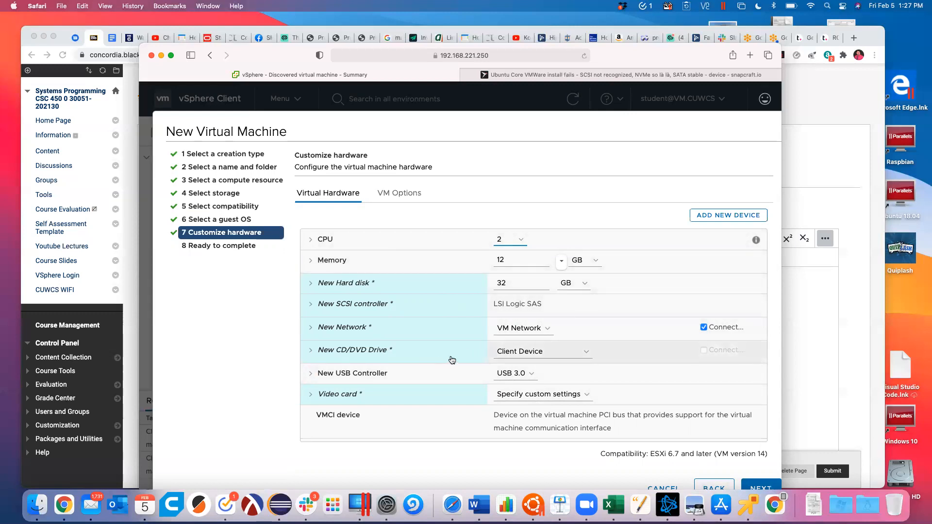
pyautogui.click(586, 354)
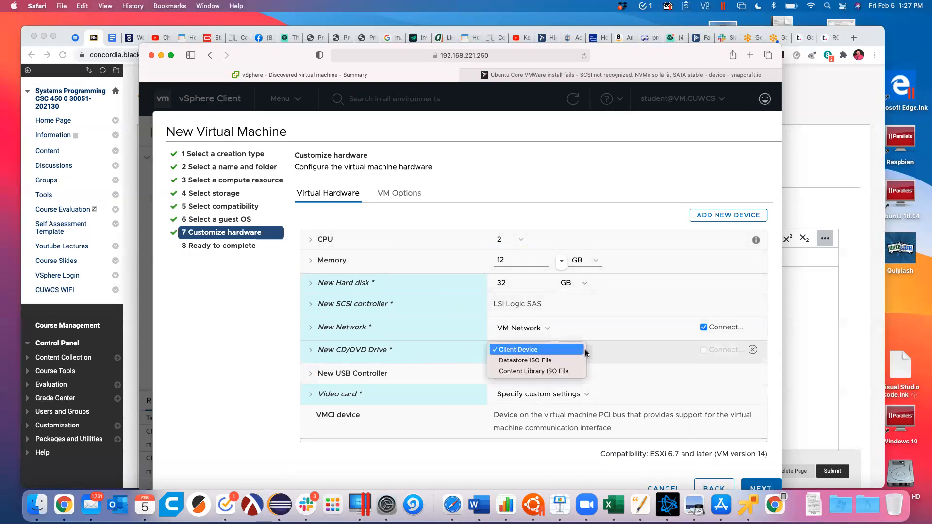
# Step: Use a Datastore ISO File for the CD/DVD drive: the SW_DVD9 Windows 10 Pro ISO on the iso datastore
pyautogui.click(521, 364)
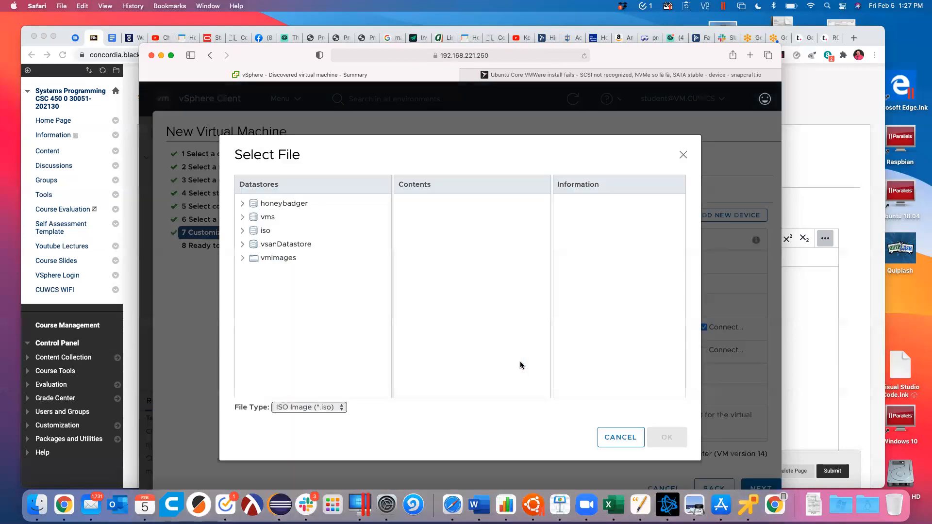
pyautogui.click(253, 236)
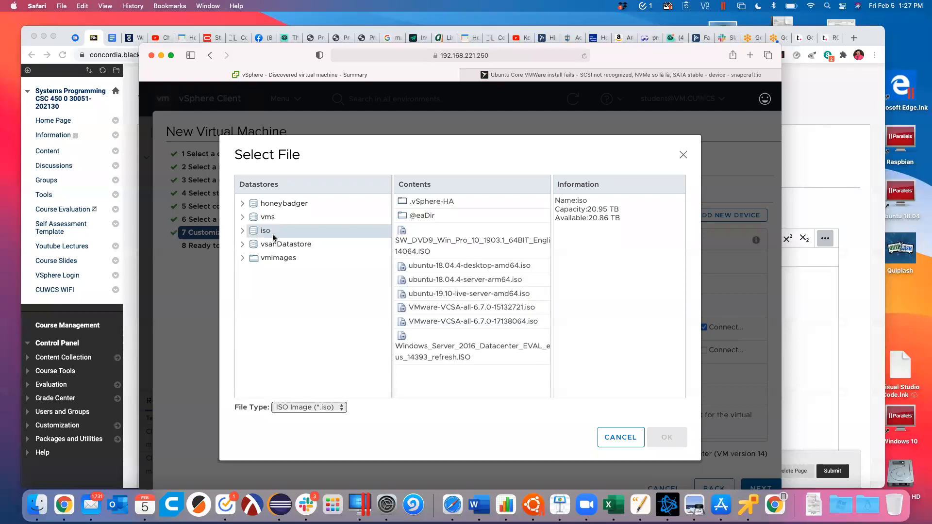
pyautogui.click(492, 246)
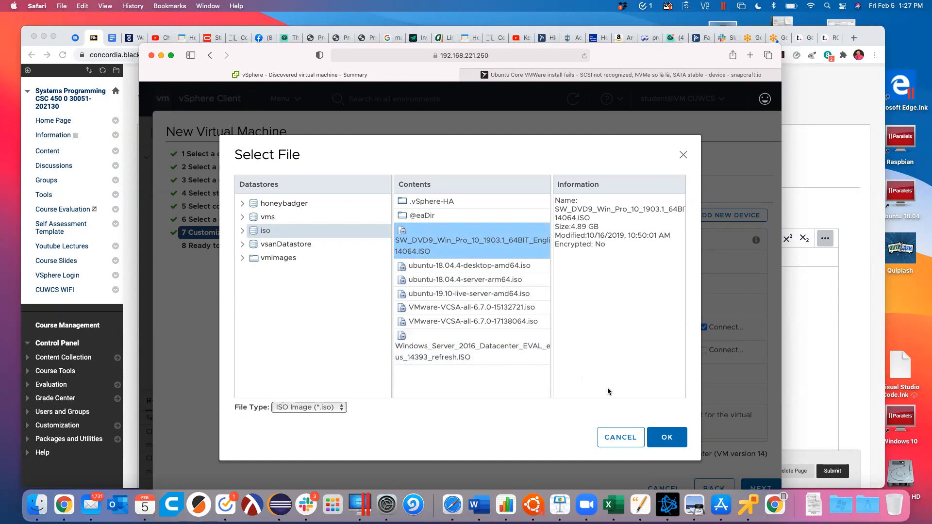
pyautogui.click(666, 437)
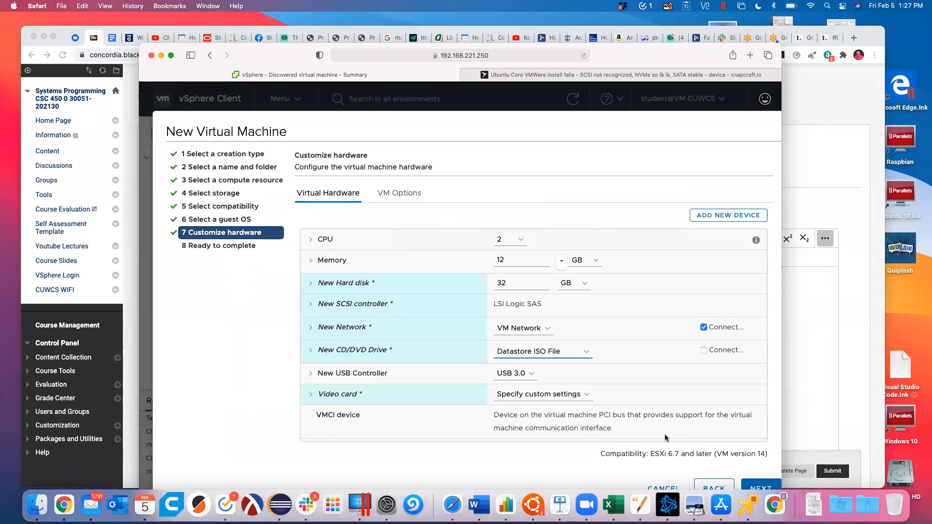
# Step: Tick Connect for the CD/DVD drive, finish the wizard, and view the new VM's summary
pyautogui.click(703, 350)
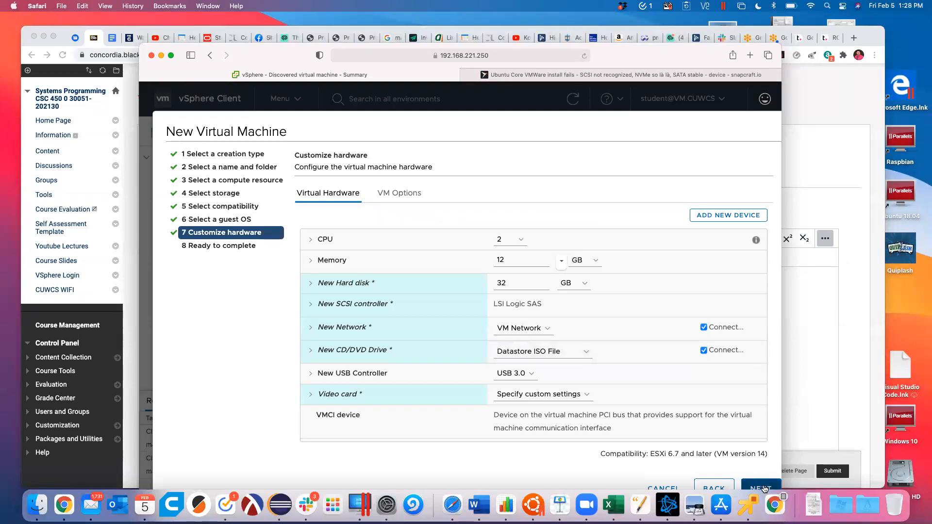
pyautogui.click(761, 487)
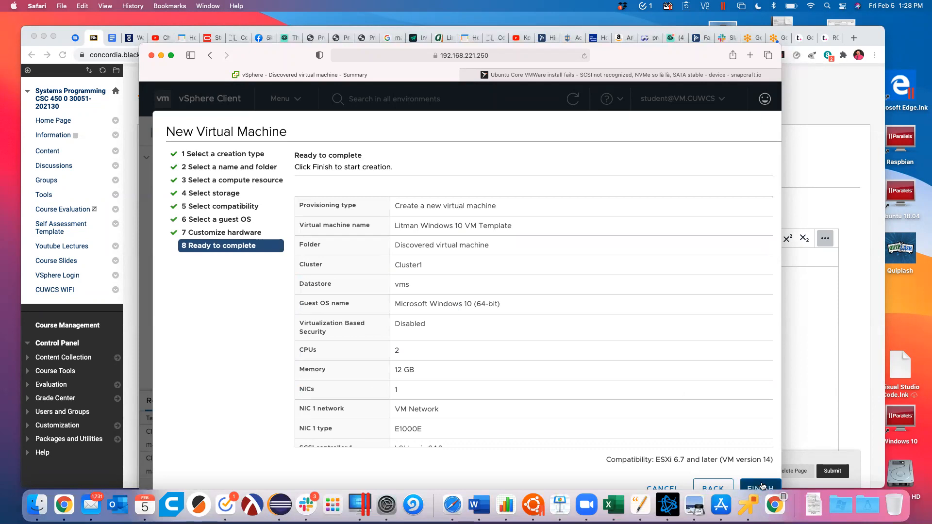
pyautogui.click(762, 486)
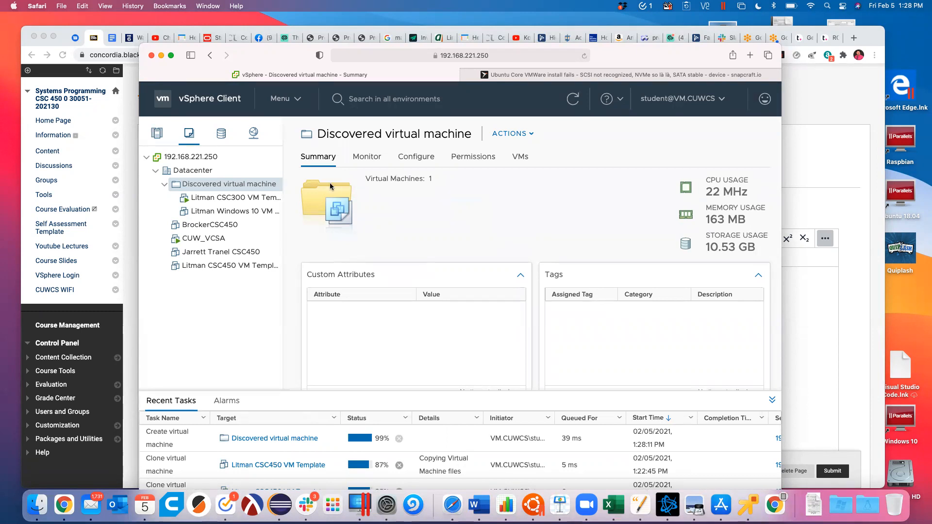
pyautogui.click(226, 212)
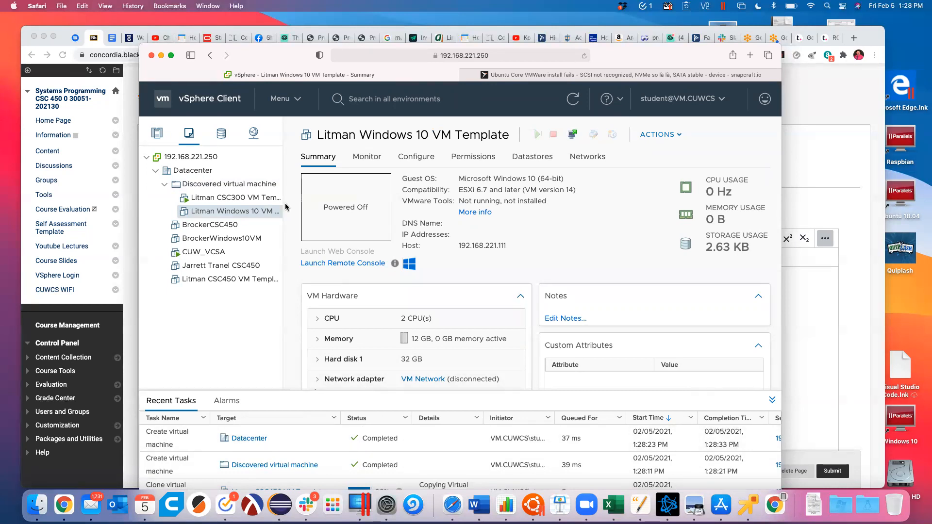
# Step: Power on the Windows 10 VM and launch its web console, allowing the blocked pop-up
pyautogui.click(217, 198)
pyautogui.click(195, 211)
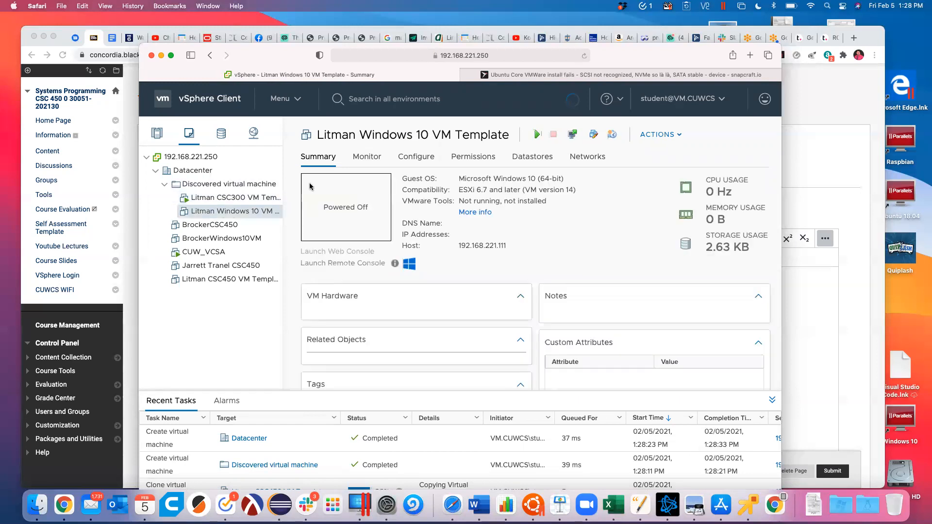
pyautogui.click(535, 138)
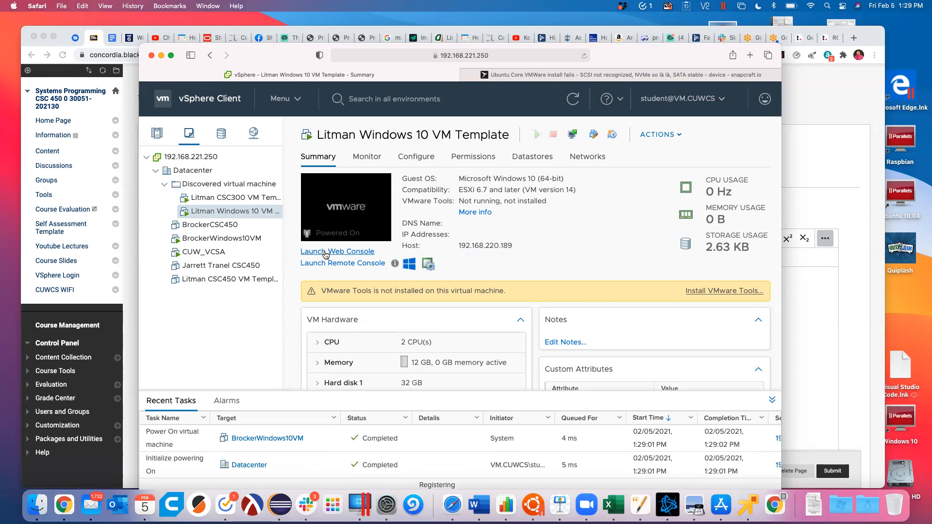
pyautogui.click(326, 255)
pyautogui.click(574, 57)
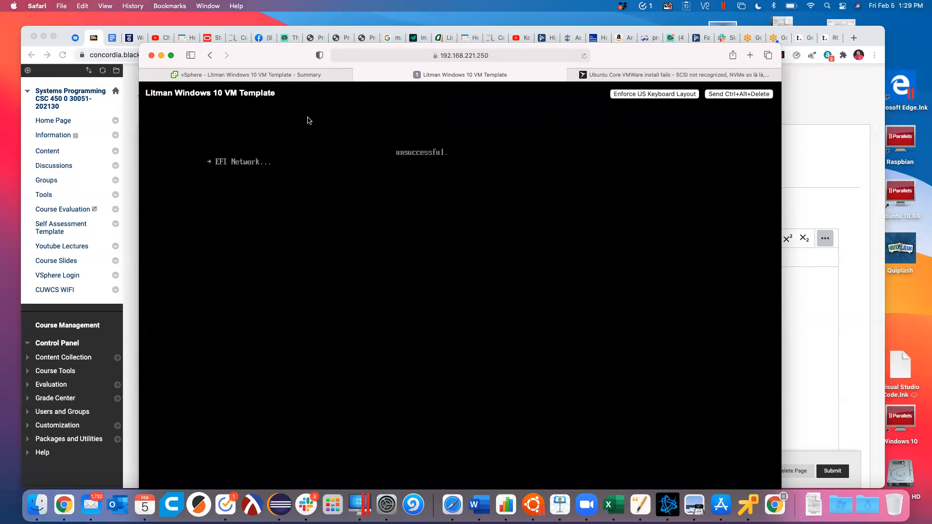
# Step: Reboot the VM with Ctrl+Alt+Delete and press a key to boot from the Windows disc
pyautogui.click(726, 94)
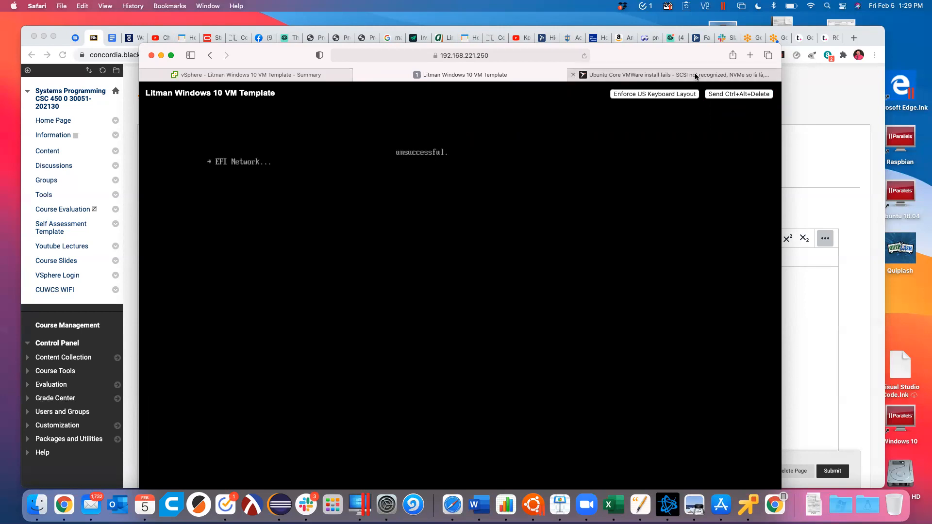
pyautogui.click(732, 95)
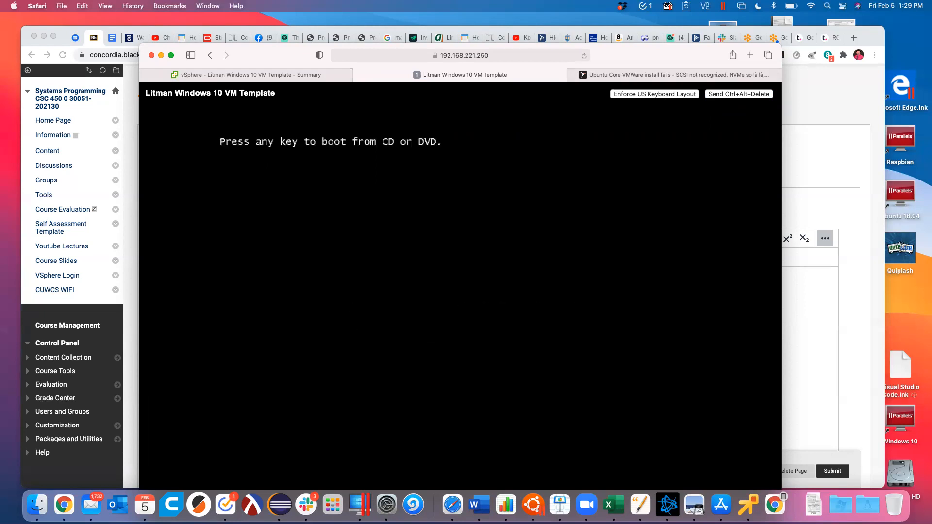
pyautogui.press('Return')
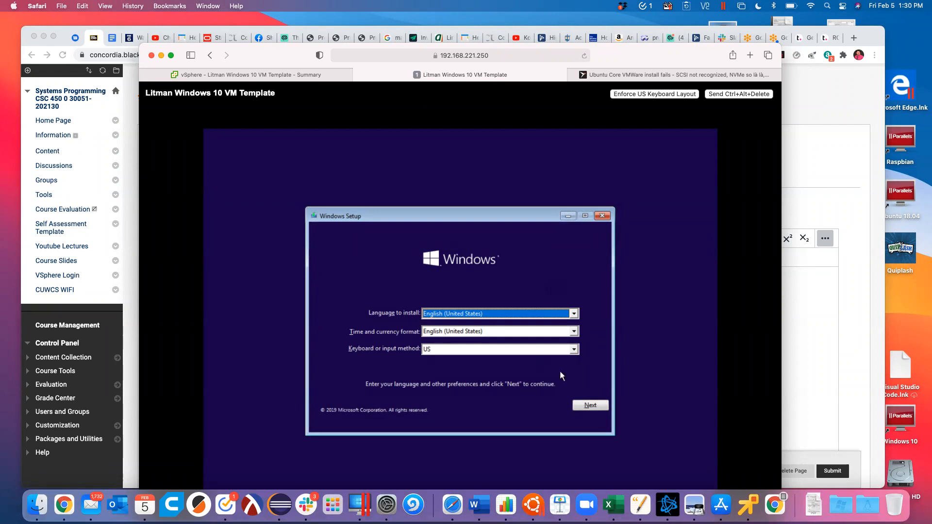
# Step: Keep English settings, choose Windows 10 Education, accept the license terms, then select the Upgrade install
pyautogui.click(590, 406)
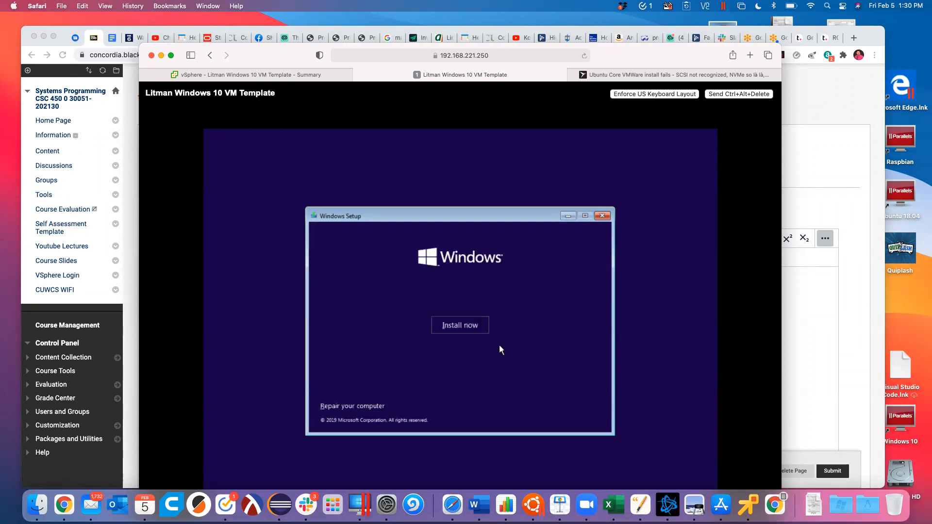
pyautogui.click(458, 325)
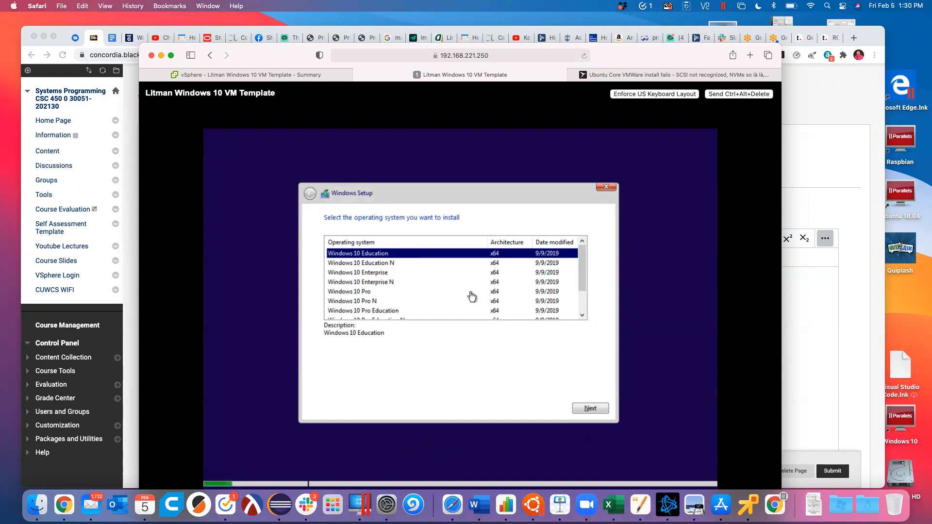
pyautogui.click(591, 409)
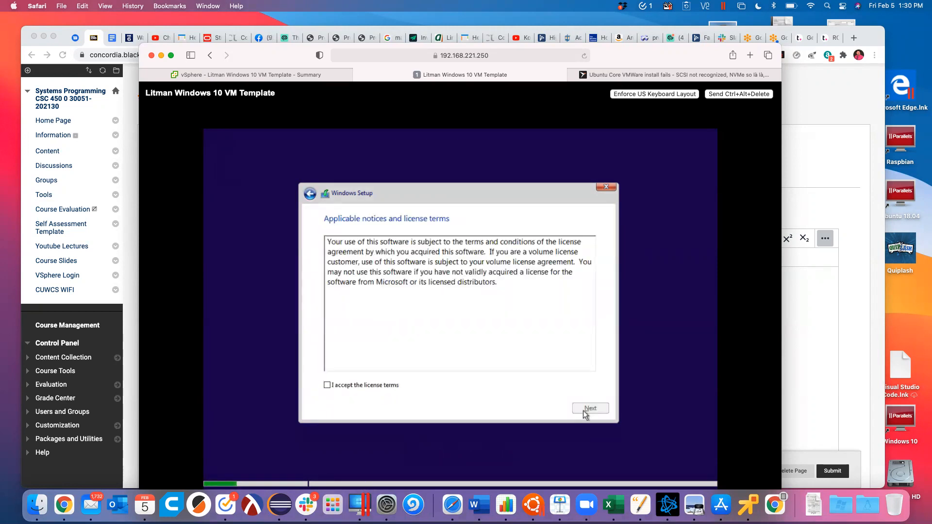
pyautogui.click(358, 388)
pyautogui.click(590, 409)
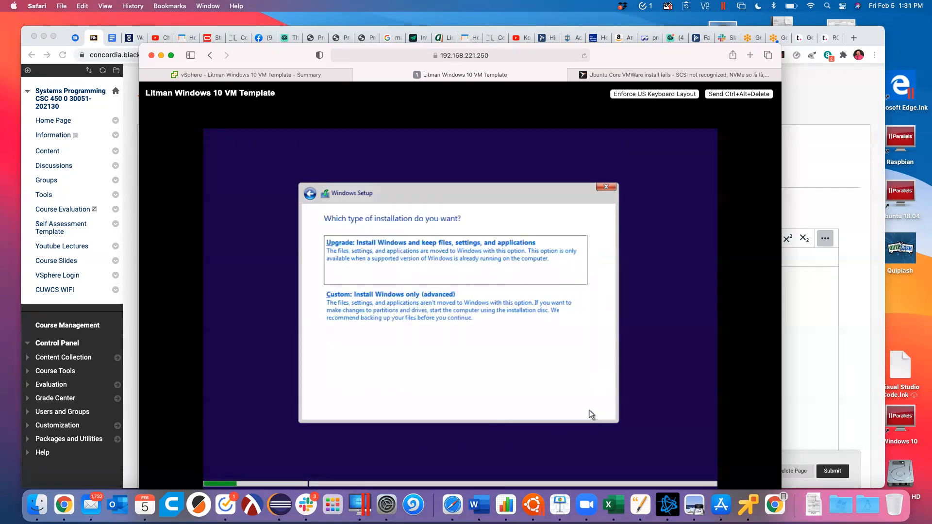
pyautogui.click(392, 262)
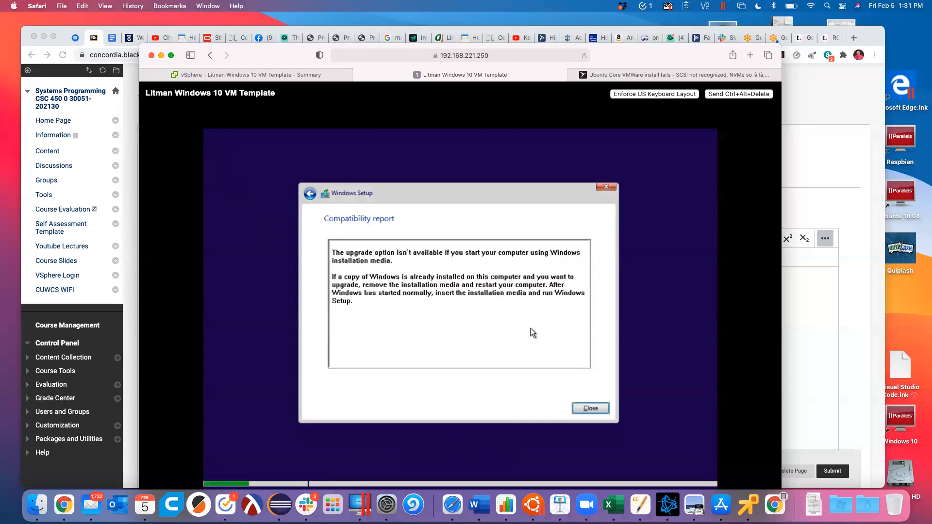
# Step: Switch to a Custom install on the unallocated drive, then return to the vSphere VM summary tab
pyautogui.click(313, 199)
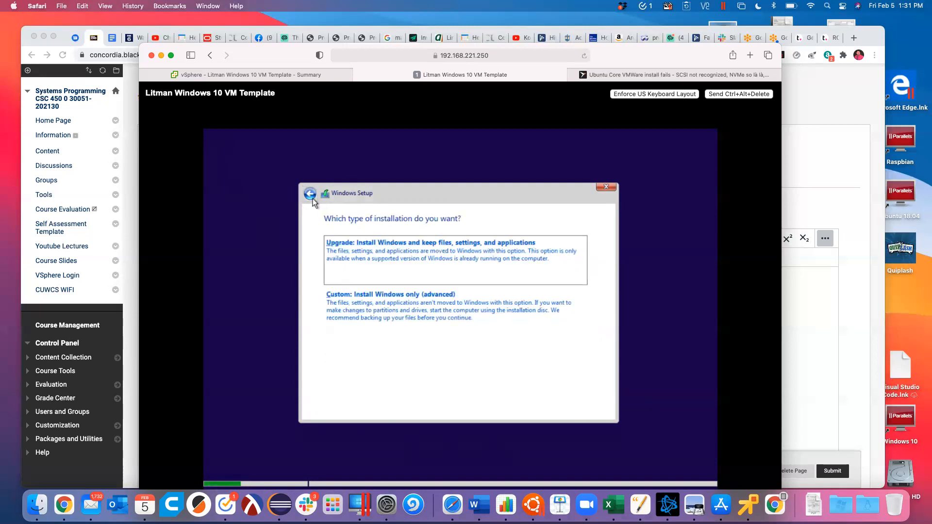
pyautogui.click(375, 296)
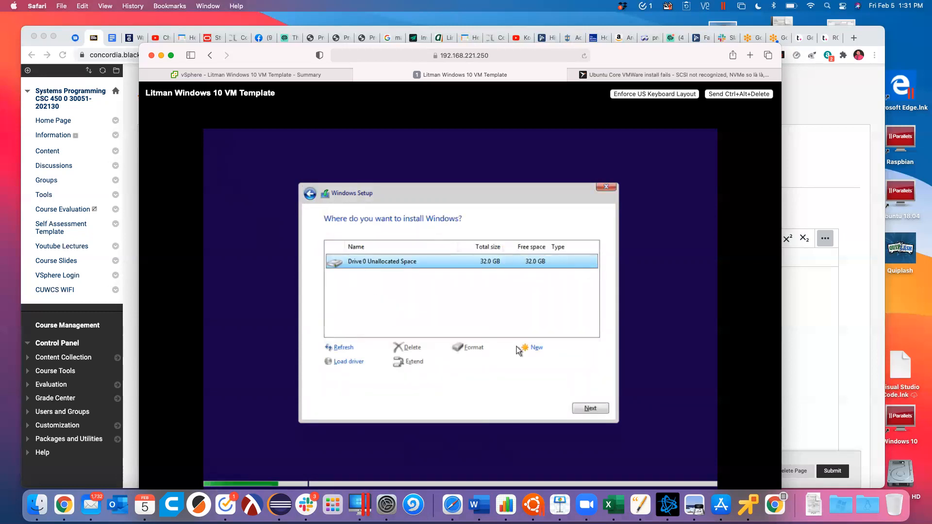
pyautogui.click(582, 407)
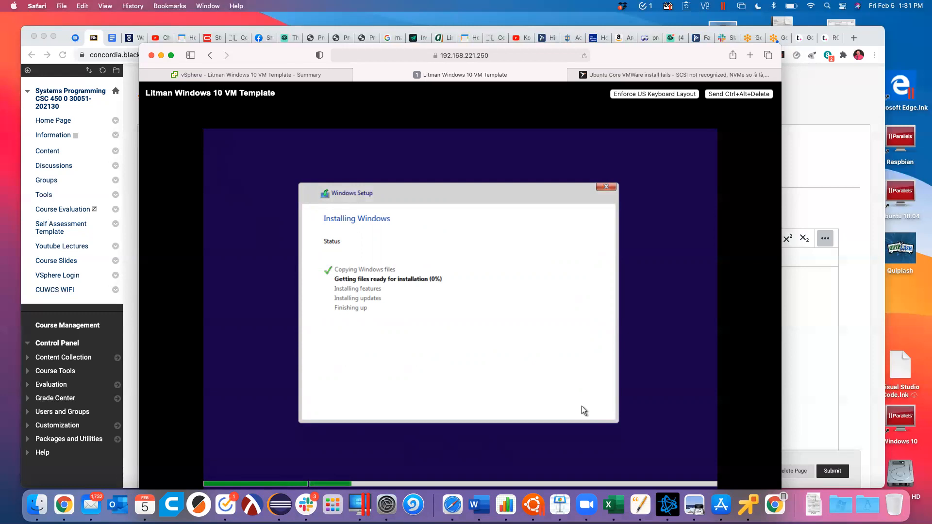
pyautogui.click(212, 76)
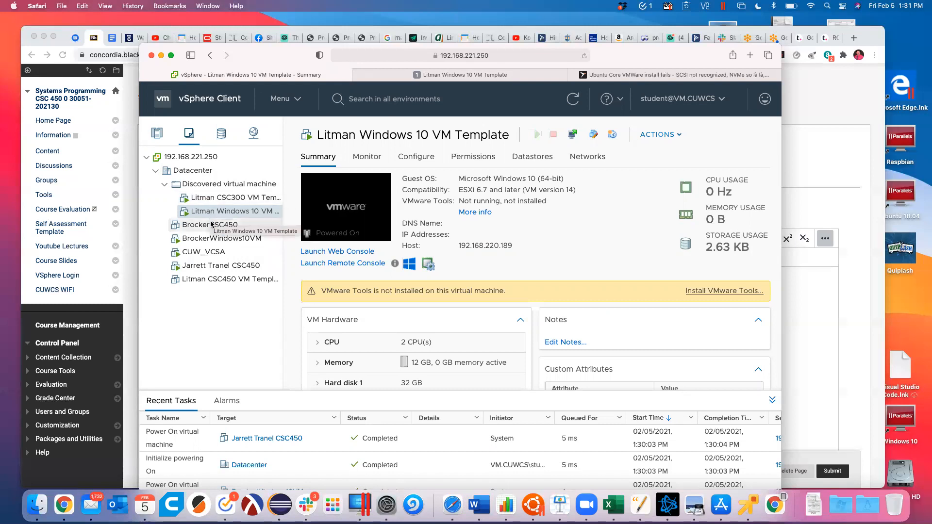
# Step: Power on the CSC450 VM Template, glance at other VM summaries, then switch to its full-screen Space
pyautogui.click(202, 280)
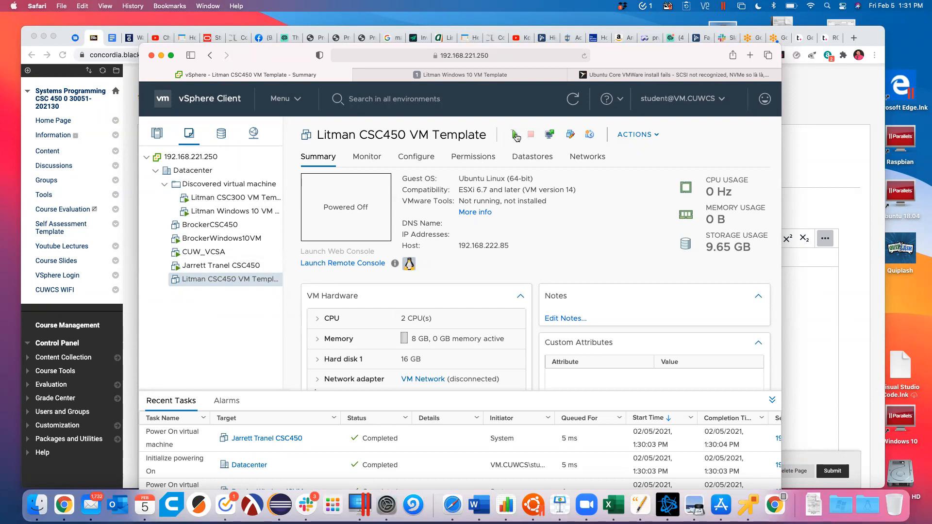
pyautogui.click(516, 136)
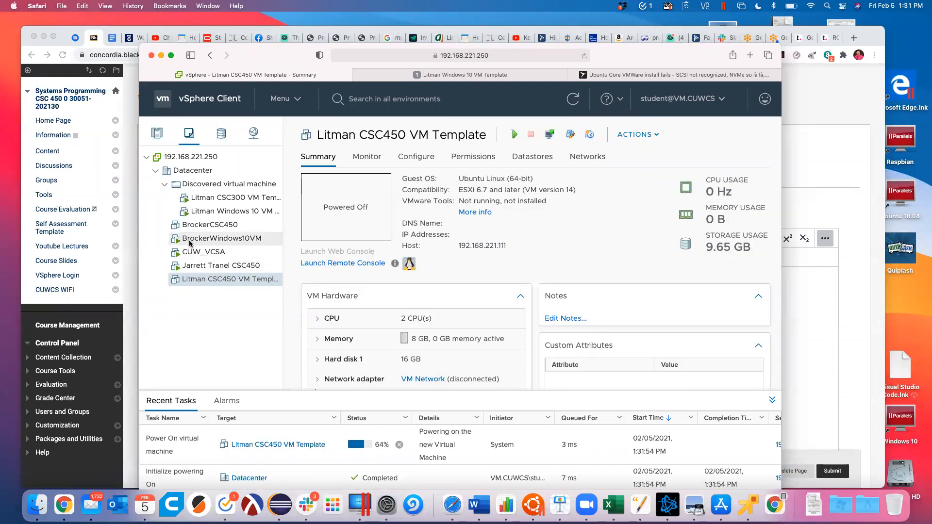
pyautogui.click(235, 198)
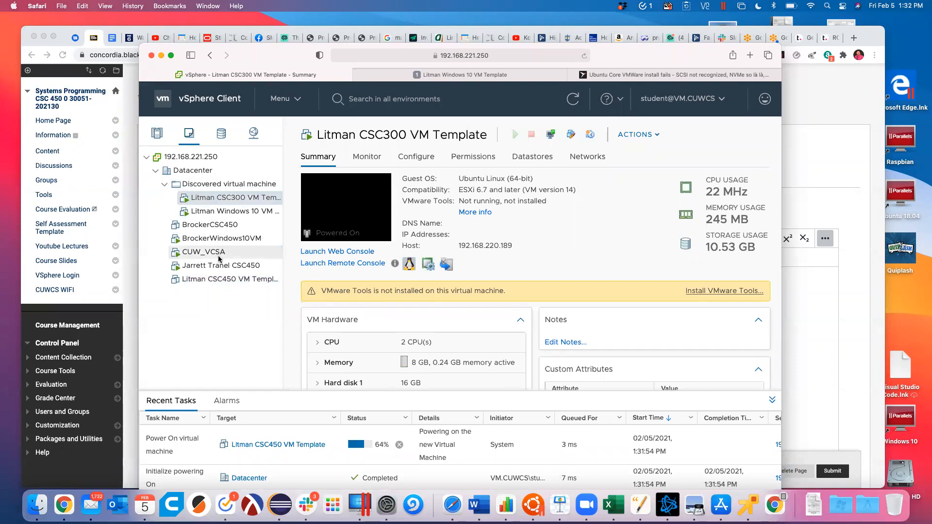
pyautogui.click(217, 278)
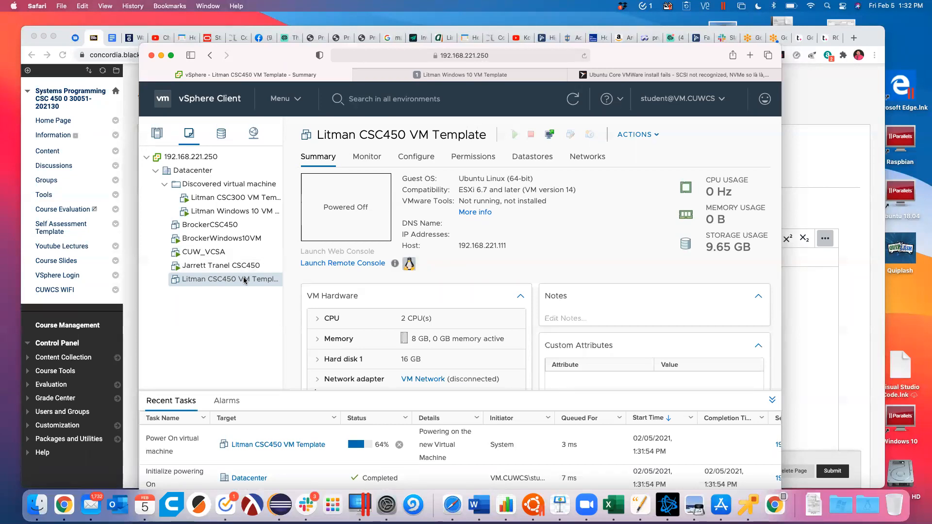
pyautogui.click(213, 266)
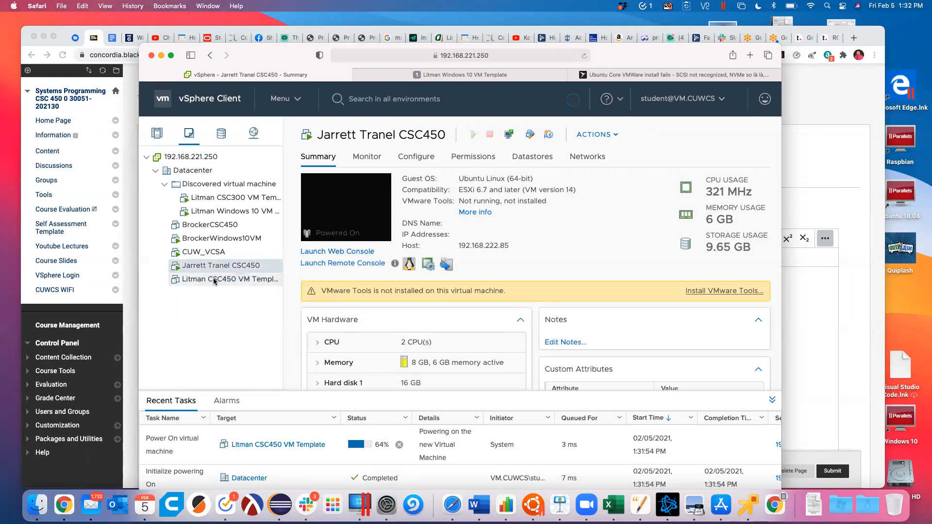
pyautogui.click(214, 278)
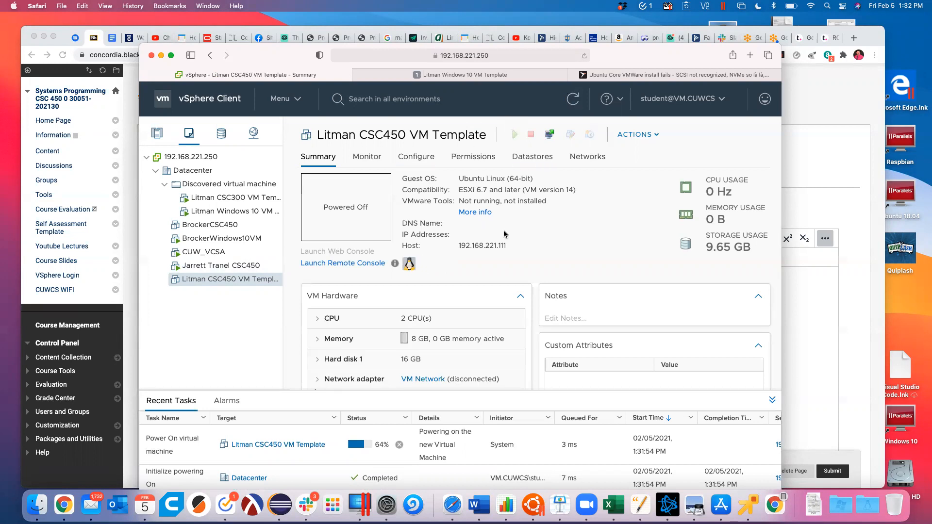
pyautogui.hotkey('ctrl', 'Right')
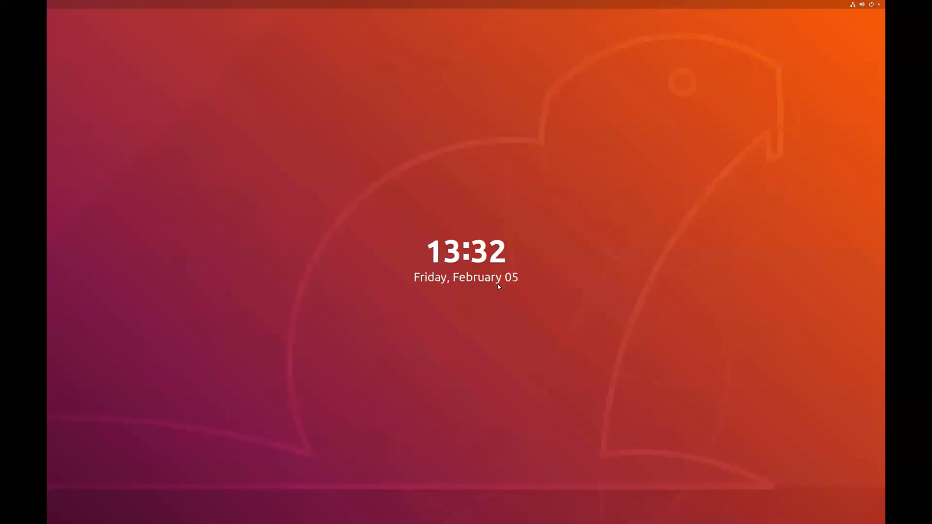
# Step: Check the Ubuntu lock screen's system menu, then return to the Mac and launch the VM's web console
pyautogui.hotkey('ctrl', 'Left')
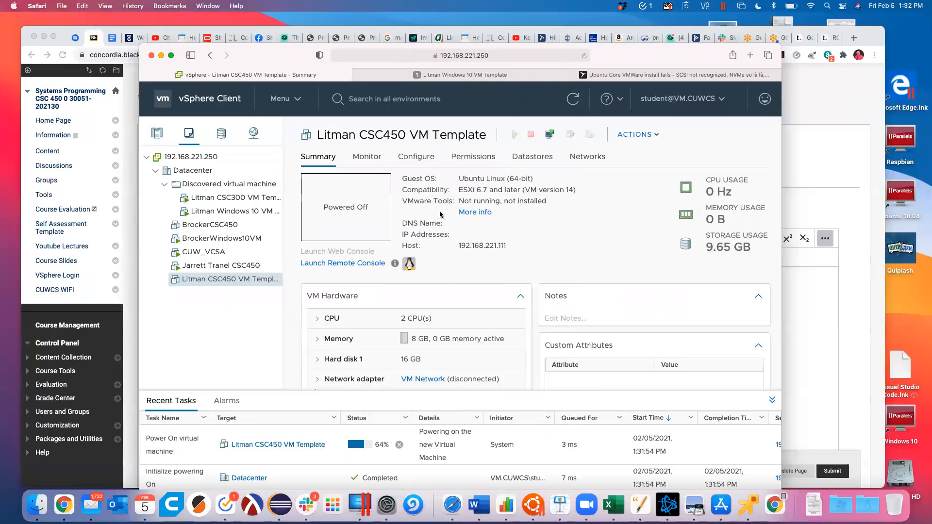
pyautogui.hotkey('ctrl', 'Right')
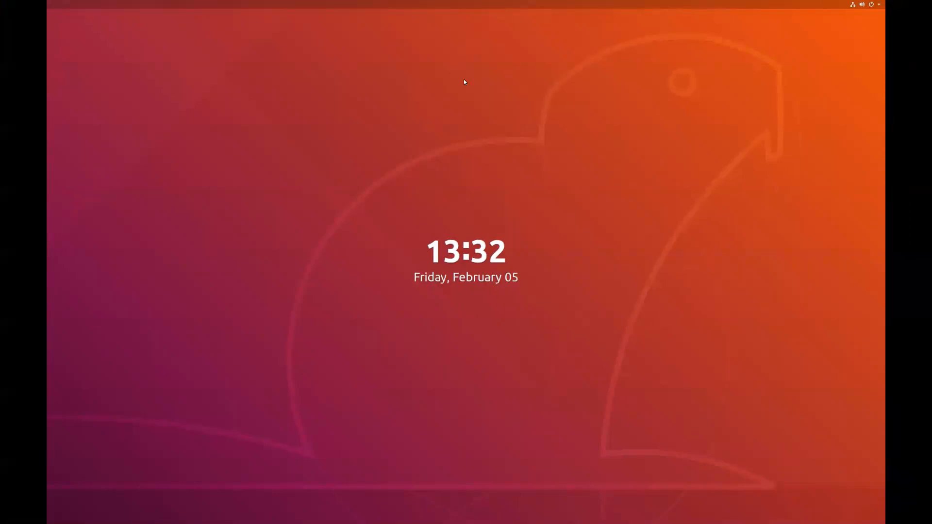
pyautogui.click(871, 5)
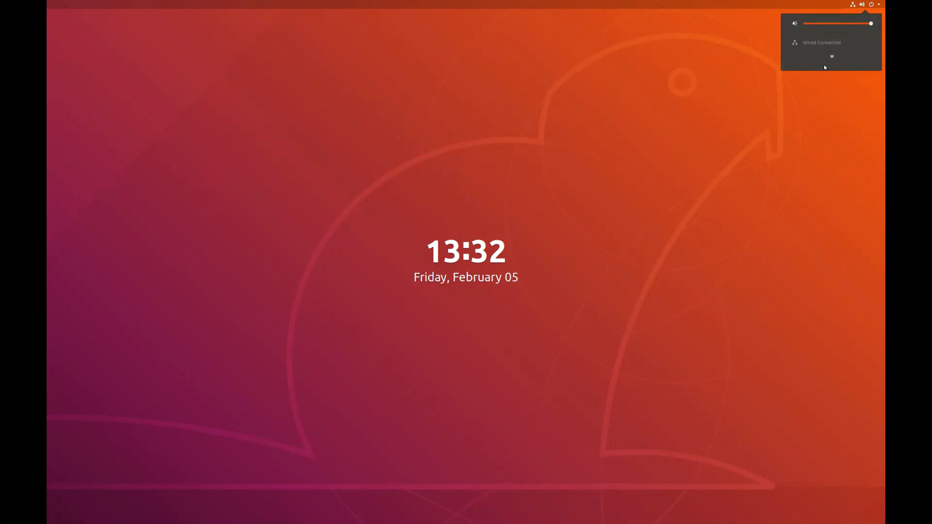
pyautogui.click(872, 5)
pyautogui.click(872, 5)
pyautogui.click(872, 5)
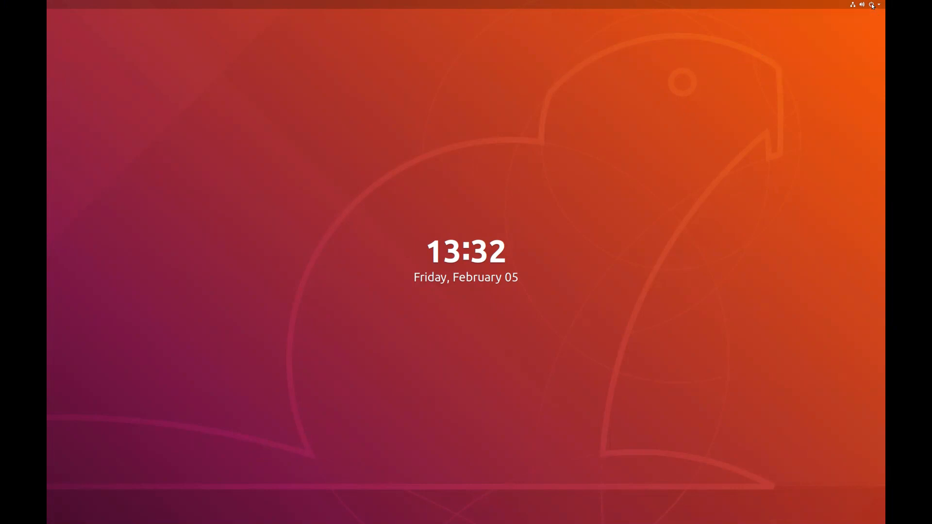
pyautogui.click(881, 6)
pyautogui.click(881, 6)
pyautogui.click(871, 6)
pyautogui.click(871, 7)
pyautogui.hotkey('ctrl', 'Left')
pyautogui.click(357, 208)
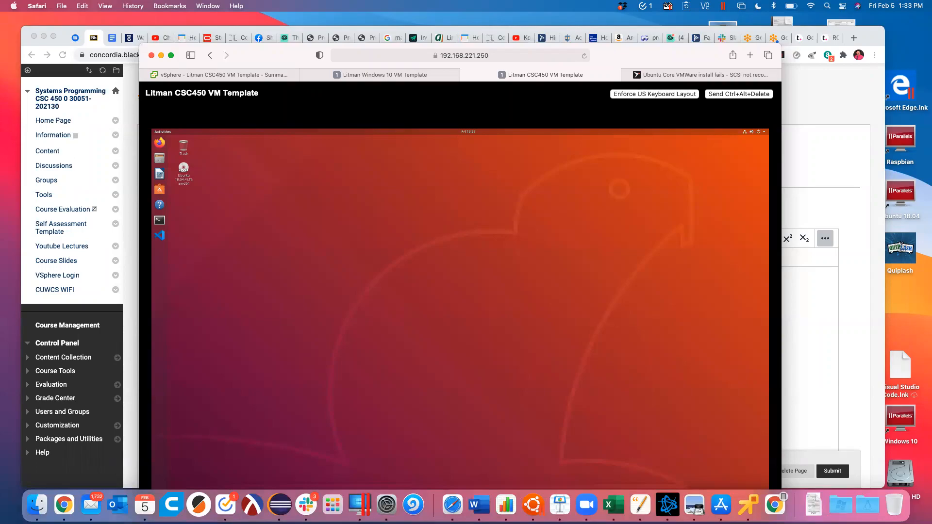
# Step: Quit the separate VMware Remote Console app with Cmd-Q
pyautogui.hotkey('ctrl', 'Right')
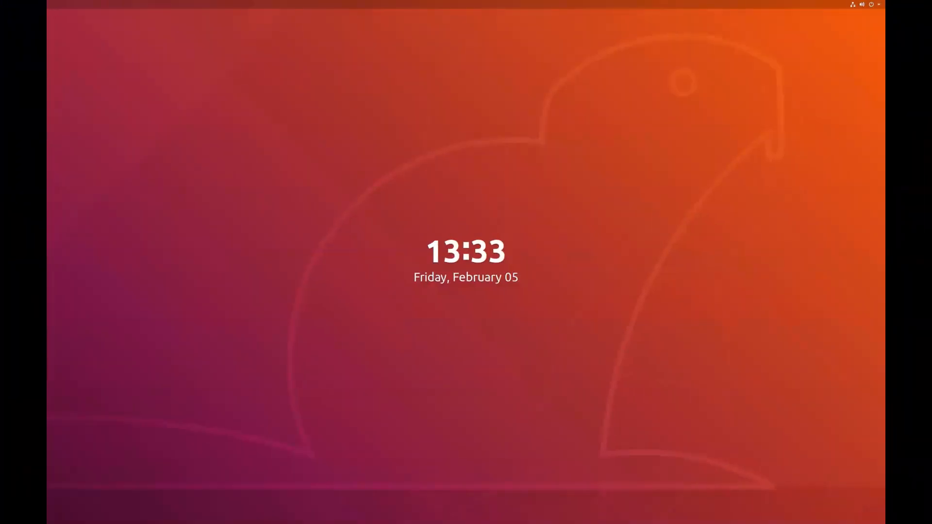
pyautogui.hotkey('ctrl', 'Left')
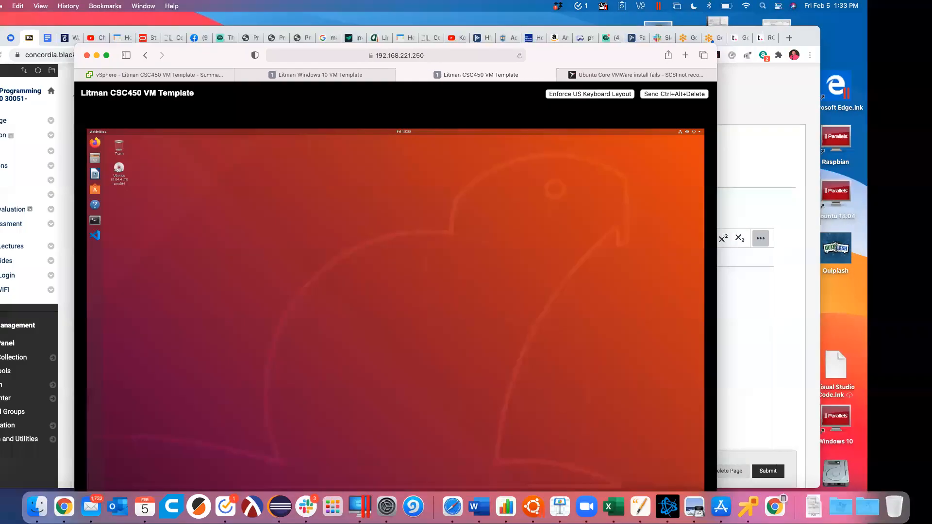
pyautogui.press('super+Tab')
pyautogui.press('super+q')
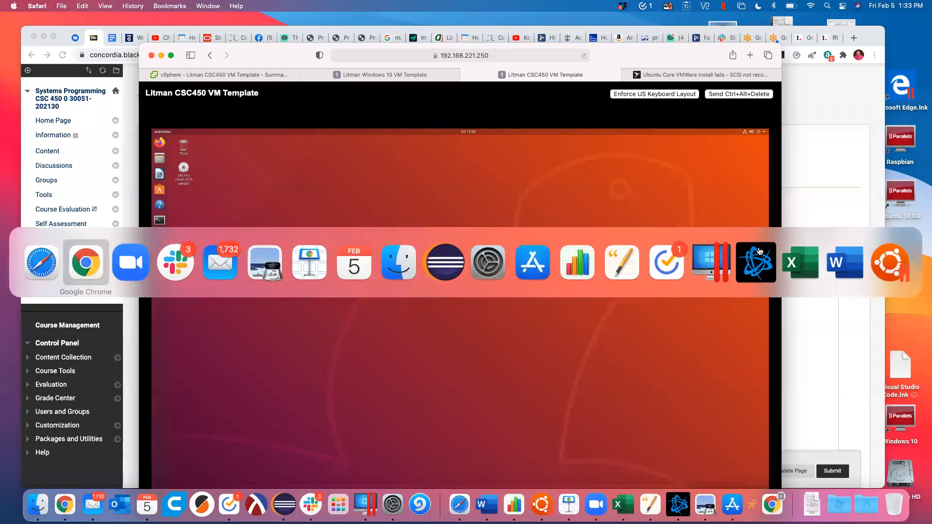
pyautogui.press('super+Tab')
pyautogui.press('super+Tab')
pyautogui.press('super+Tab')
pyautogui.press('super+Tab')
pyautogui.press('super+Tab')
pyautogui.press('super+Tab')
pyautogui.press('super+Tab')
pyautogui.press('super+Tab')
pyautogui.press('super+Tab')
pyautogui.press('super+Tab')
pyautogui.press('super+Tab')
pyautogui.press('super+Tab')
pyautogui.press('super+Tab')
pyautogui.press('super+Tab')
pyautogui.press('super+Tab')
pyautogui.press('super+Tab')
pyautogui.press('super+Tab')
pyautogui.press('super+Tab')
pyautogui.press('super+Tab')
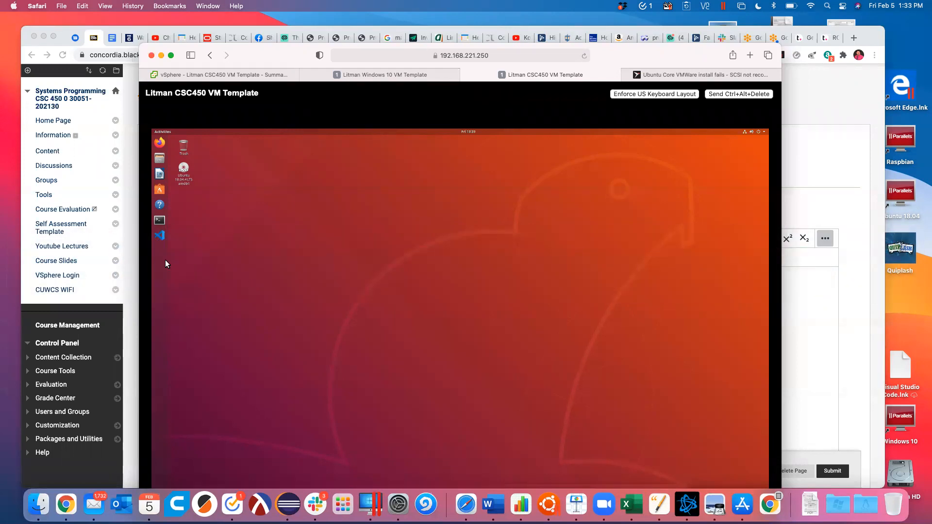
# Step: Launch a terminal on the Ubuntu desktop in the web console, then close the web console tab
pyautogui.moveTo(642, 53); pyautogui.dragTo(623, 26)
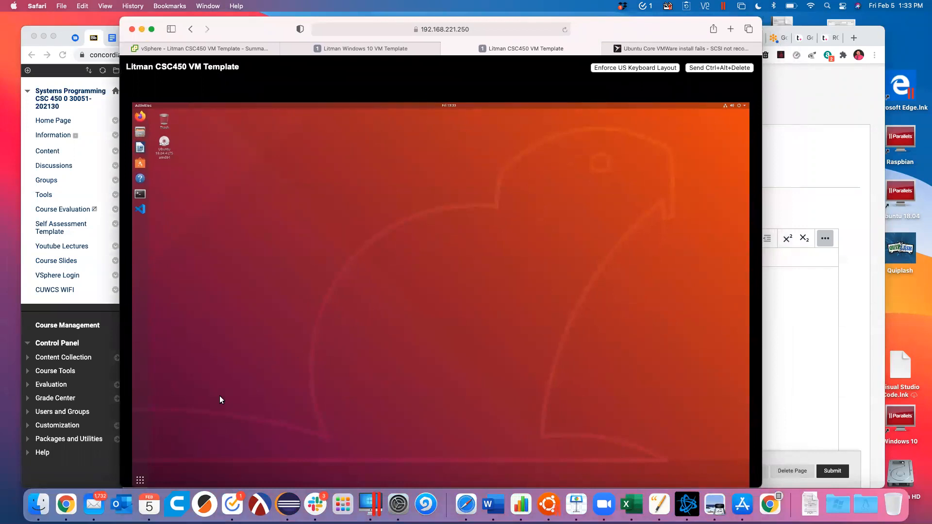
pyautogui.click(140, 195)
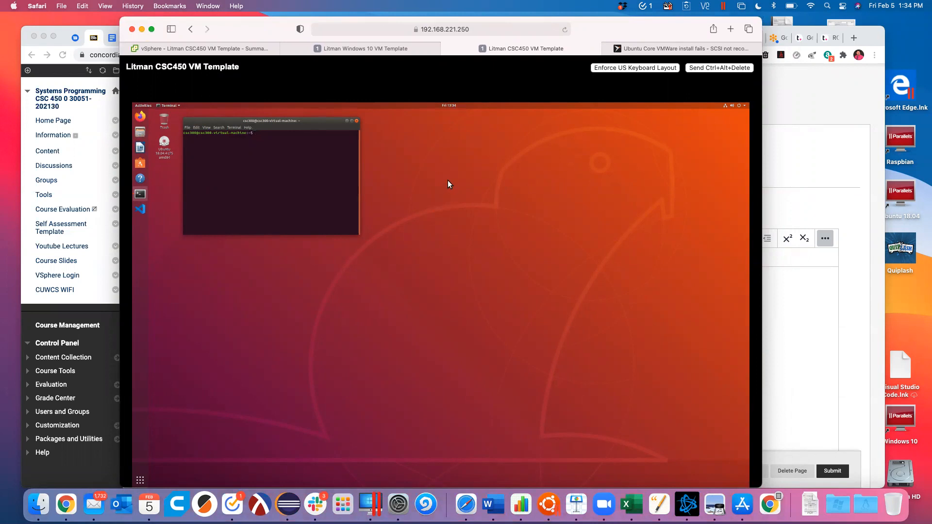
pyautogui.click(525, 203)
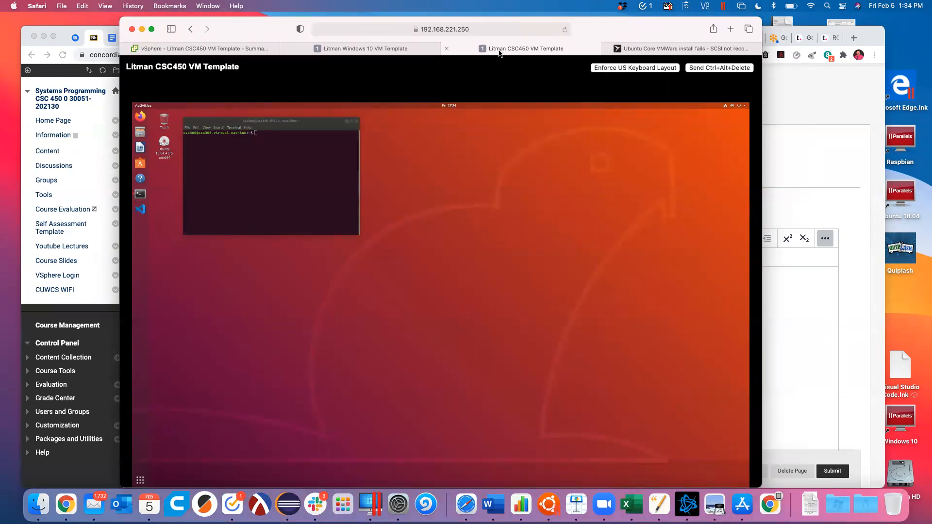
pyautogui.click(447, 49)
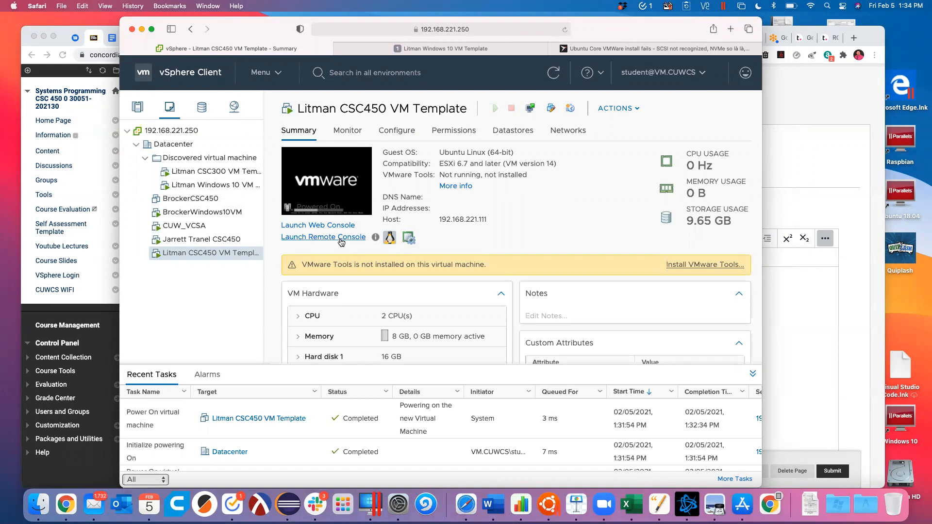
# Step: Open the CSC450 VM in VMware Remote Console, allowing the launch, and switch it to full screen
pyautogui.click(341, 240)
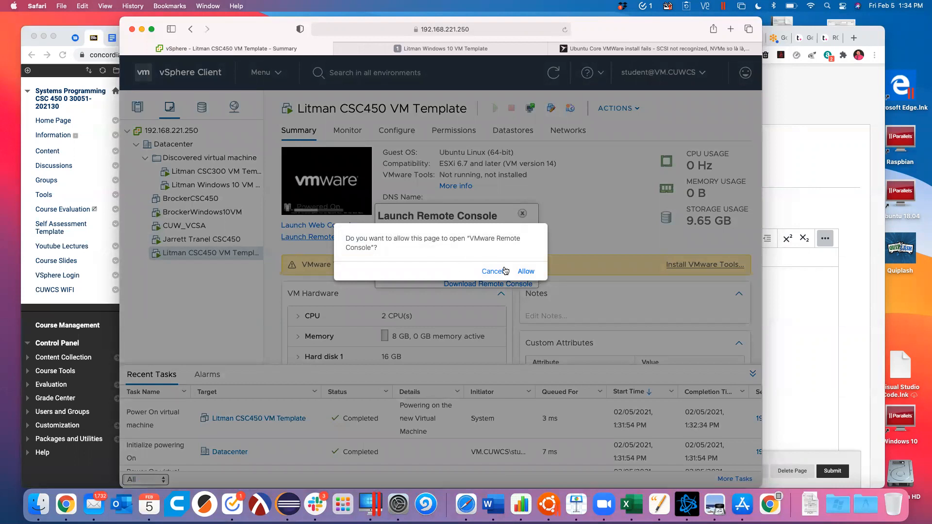
pyautogui.click(528, 272)
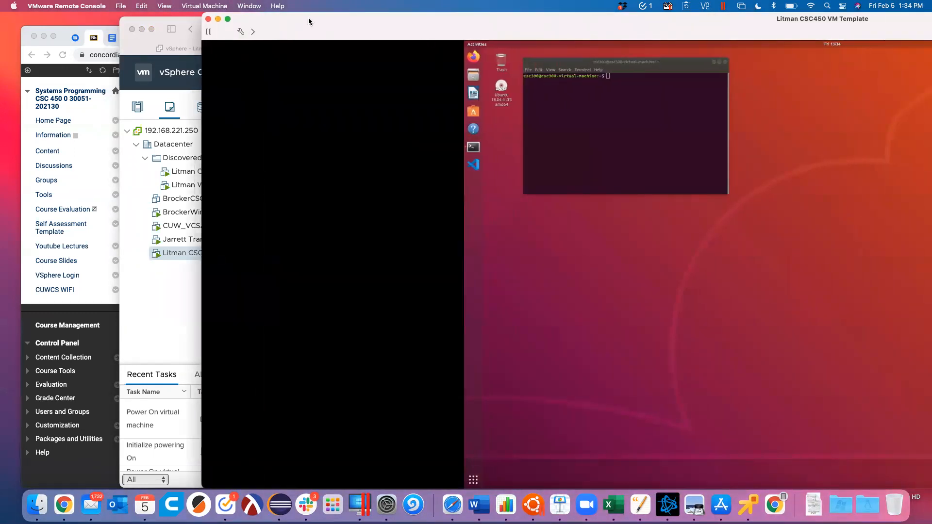
pyautogui.click(211, 5)
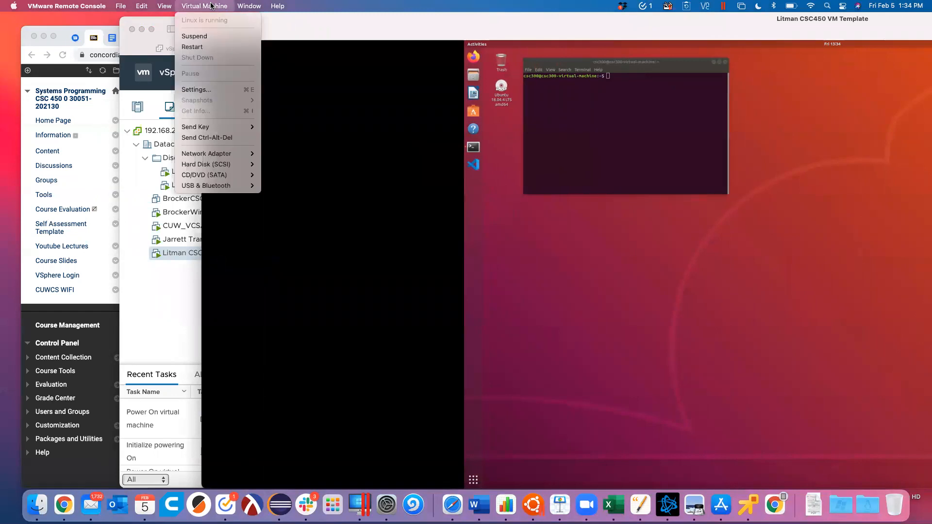
pyautogui.moveTo(242, 7)
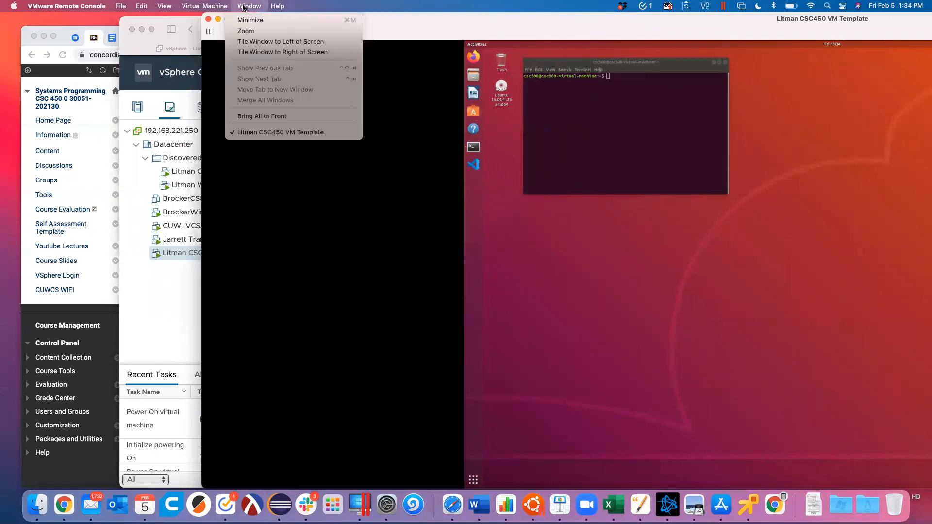
pyautogui.moveTo(207, 5)
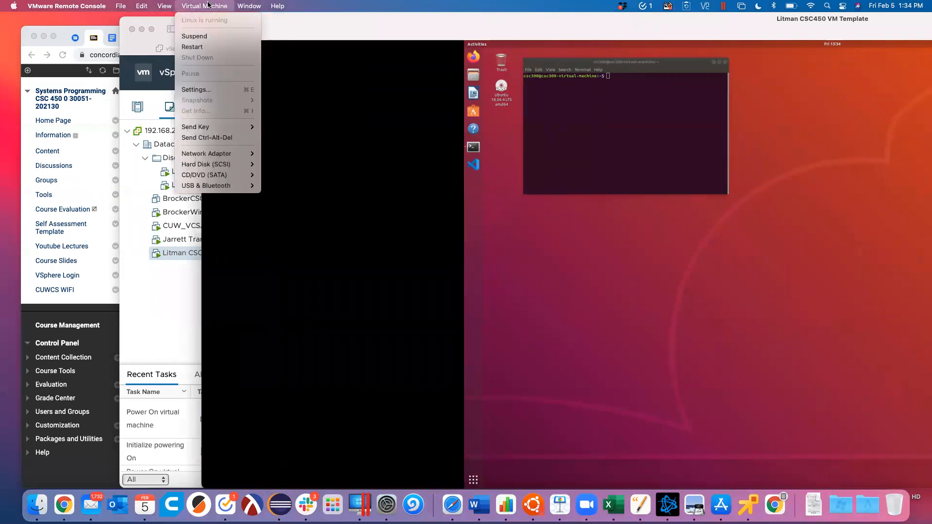
pyautogui.moveTo(166, 9)
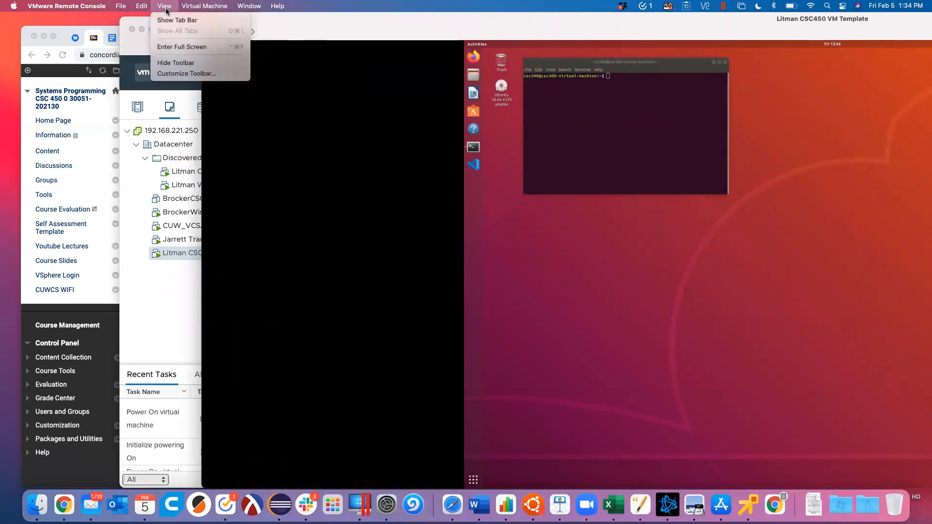
pyautogui.click(168, 48)
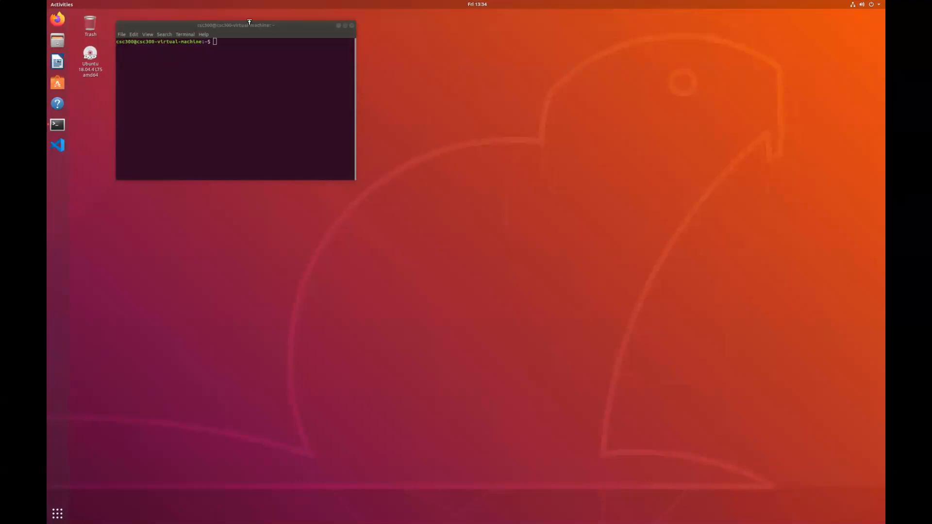
# Step: Reset the terminal text to normal size, zoom in once, and drag the window much larger
pyautogui.click(278, 28)
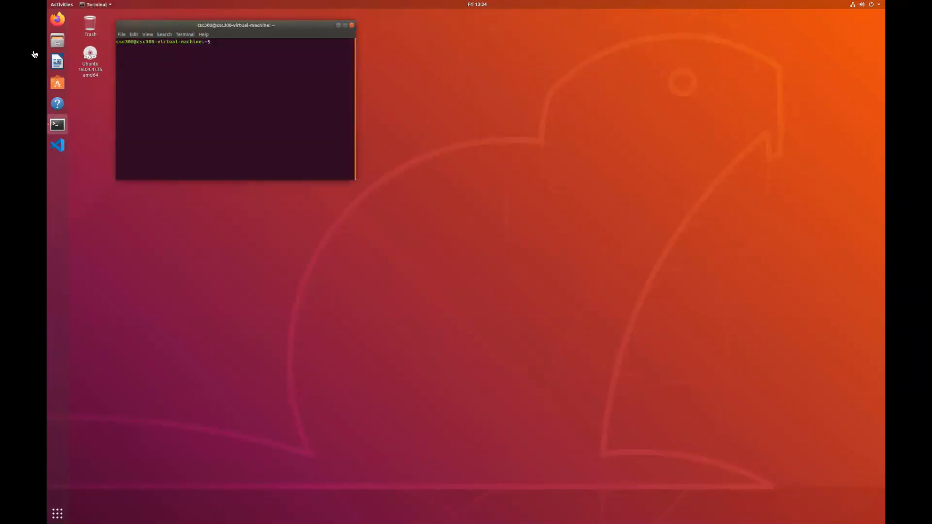
pyautogui.click(148, 34)
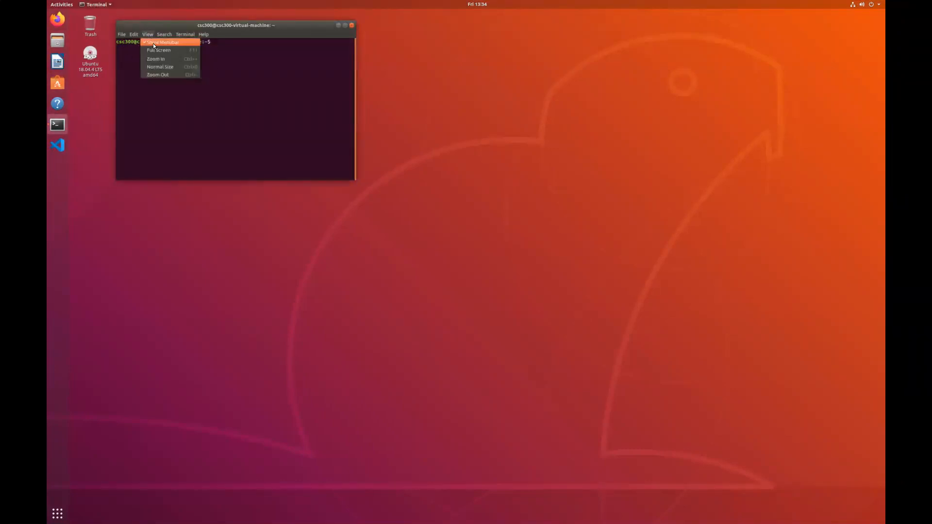
pyautogui.click(158, 67)
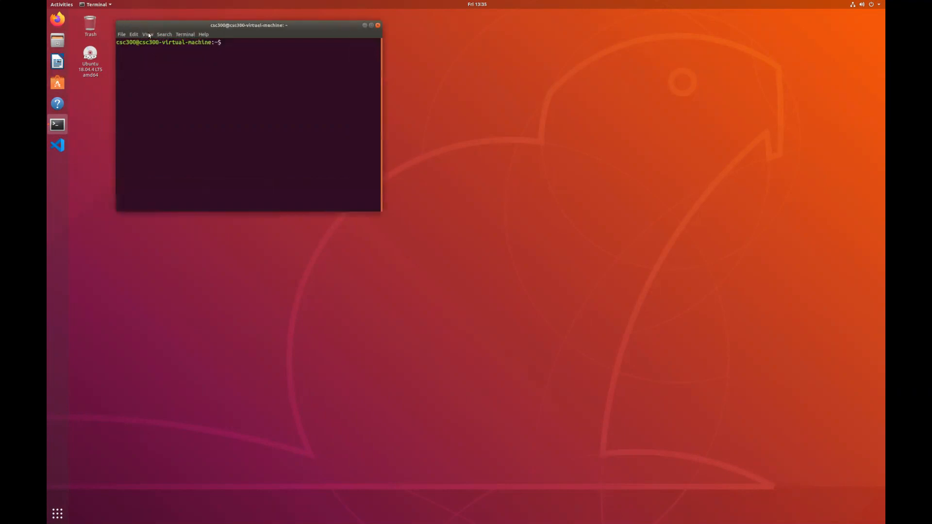
pyautogui.click(148, 34)
pyautogui.click(159, 59)
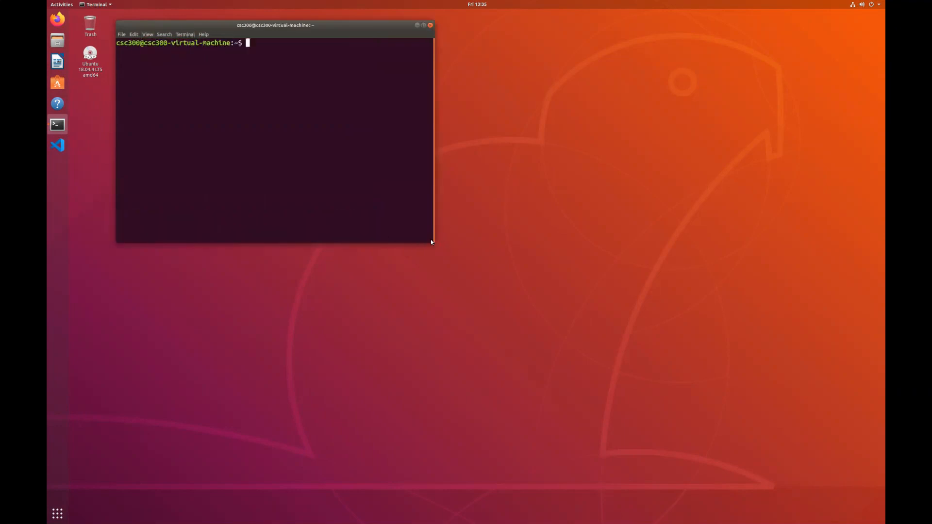
pyautogui.moveTo(431, 243); pyautogui.dragTo(643, 388)
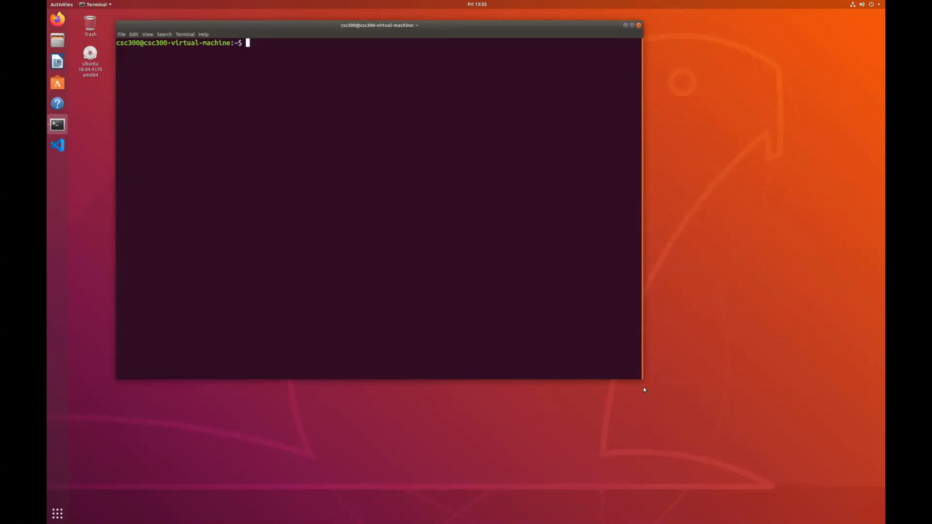
pyautogui.write('0123456789')
pyautogui.press('BackSpace')
pyautogui.press('BackSpace')
pyautogui.press('BackSpace')
pyautogui.press('BackSpace')
pyautogui.press('BackSpace')
pyautogui.press('BackSpace')
pyautogui.press('BackSpace')
pyautogui.press('BackSpace')
pyautogui.press('BackSpace')
pyautogui.press('BackSpace')
pyautogui.click(58, 18)
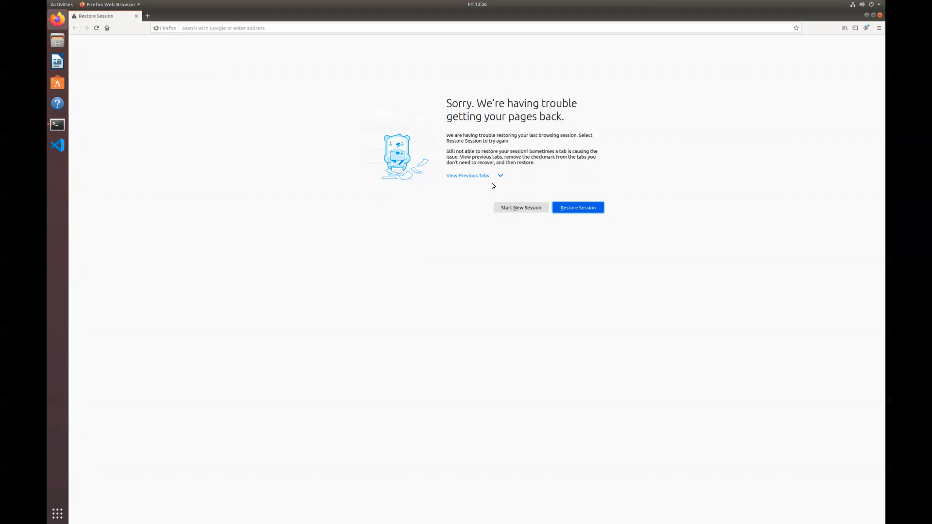
# Step: Start a new Firefox session, search for 'realvnc', and open the realvnc.com result
pyautogui.click(519, 208)
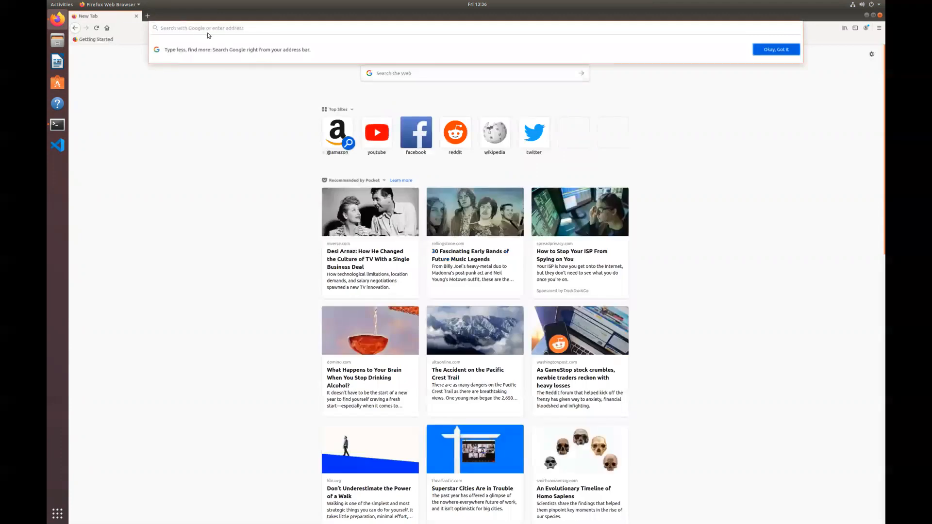
pyautogui.write('realvnc')
pyautogui.press('Return')
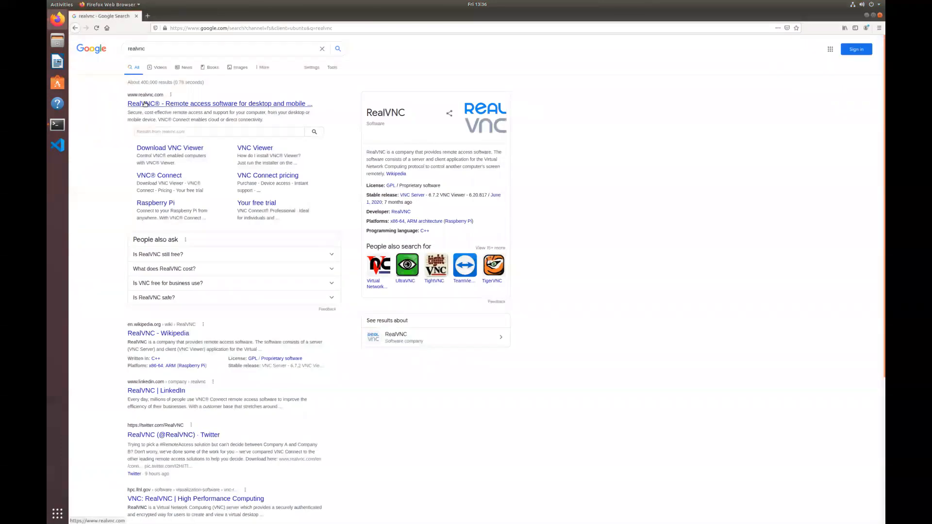
pyautogui.click(146, 104)
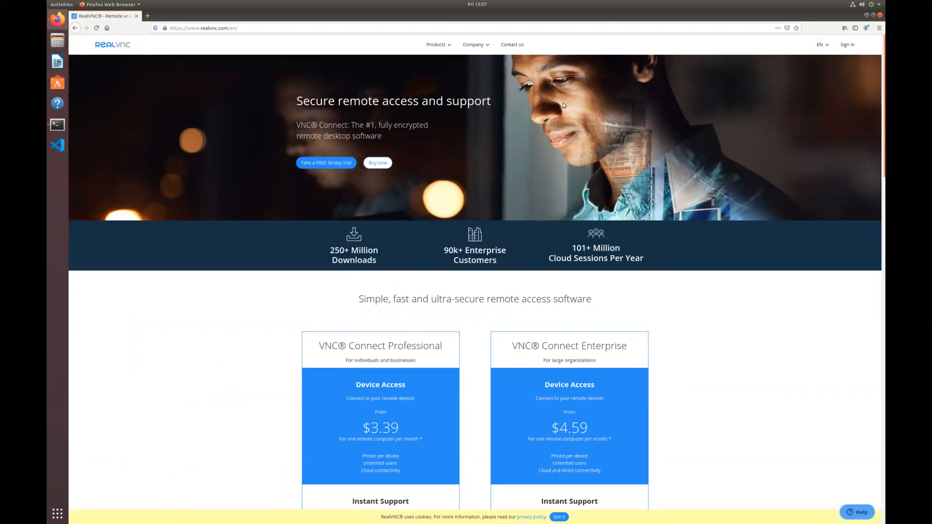
# Step: Run 'sudo apt-get install realvnc' in a terminal, which fails to locate the package, then return to Firefox
pyautogui.click(439, 45)
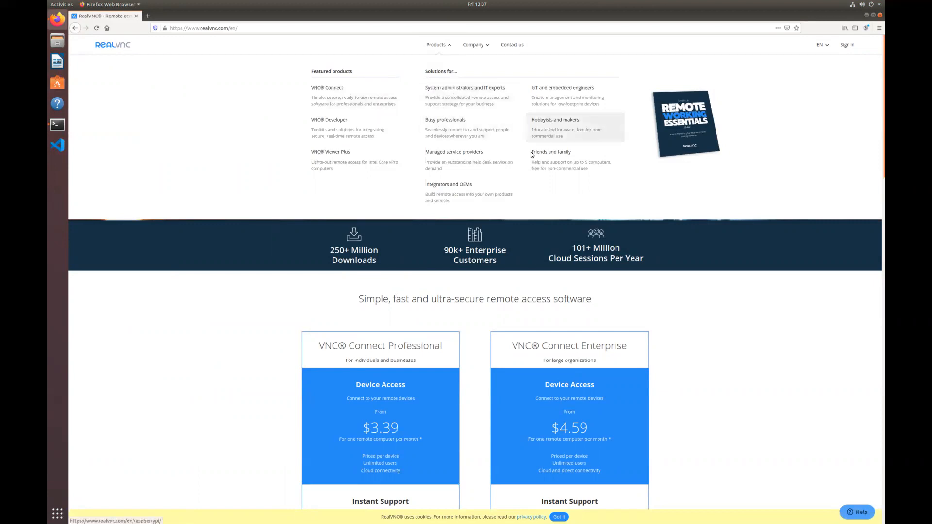
pyautogui.click(57, 126)
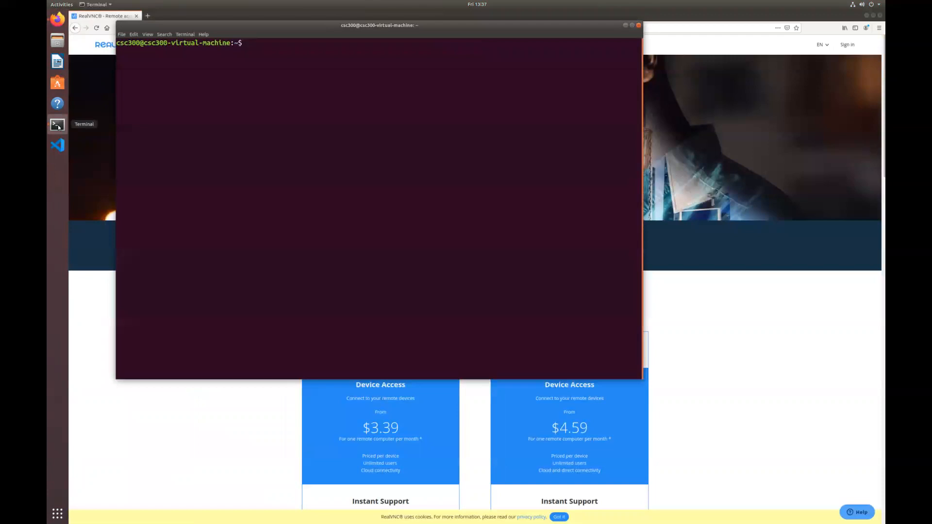
pyautogui.write('apt-get')
pyautogui.press('BackSpace')
pyautogui.press('BackSpace')
pyautogui.press('BackSpace')
pyautogui.press('BackSpace')
pyautogui.press('BackSpace')
pyautogui.press('BackSpace')
pyautogui.press('BackSpace')
pyautogui.press('BackSpace')
pyautogui.write('sudo apt-get install realvnc')
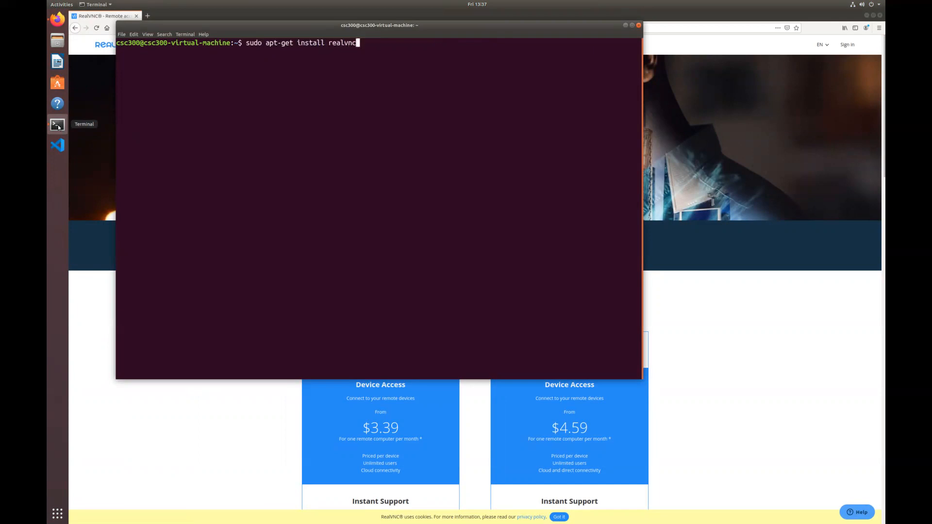
pyautogui.press('Return')
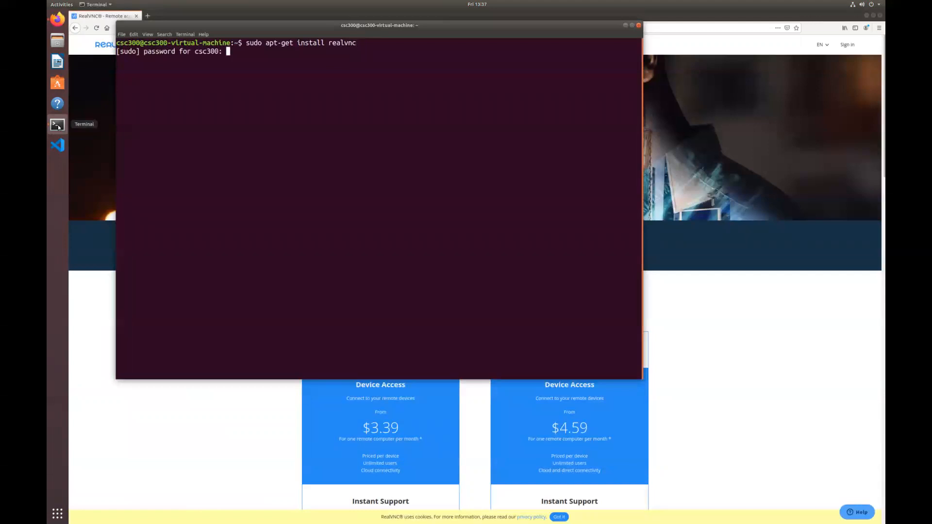
pyautogui.press('Return')
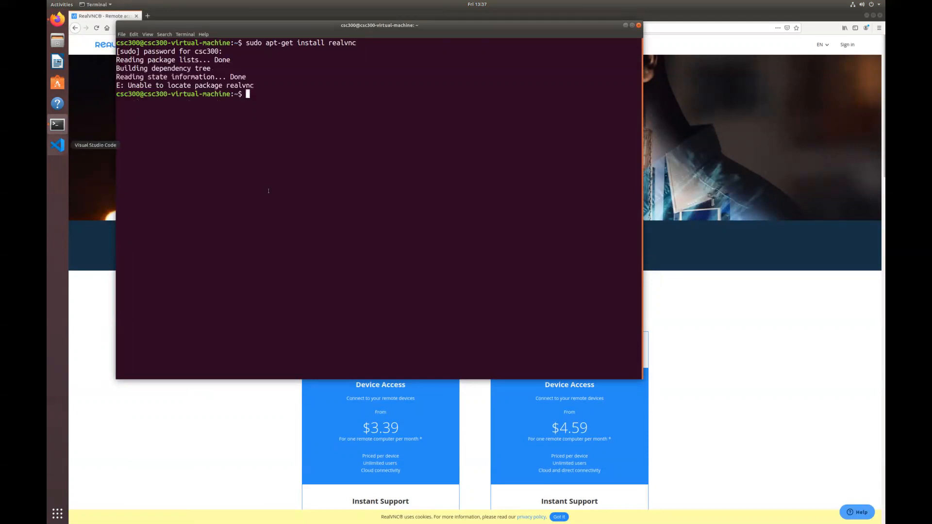
pyautogui.click(778, 321)
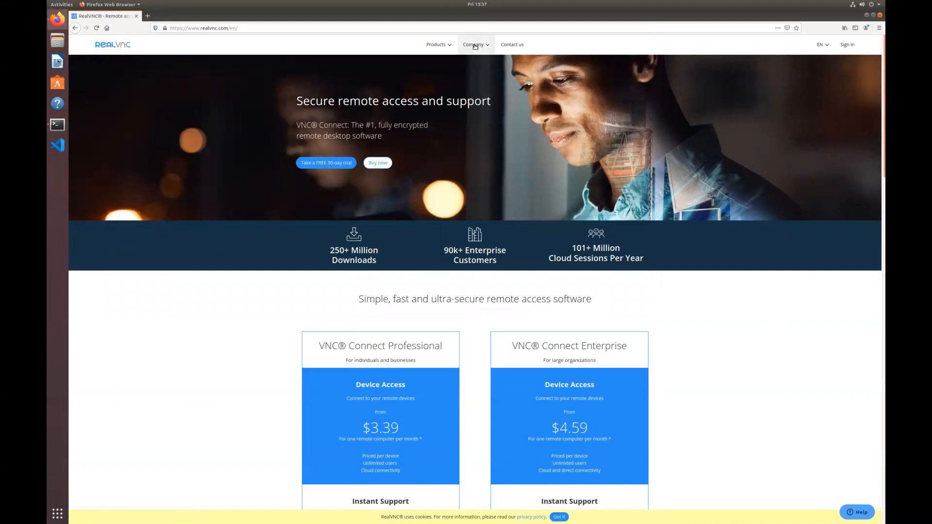
# Step: Search 'realvnc server download' and open RealVNC's VNC Server download page
pyautogui.click(277, 28)
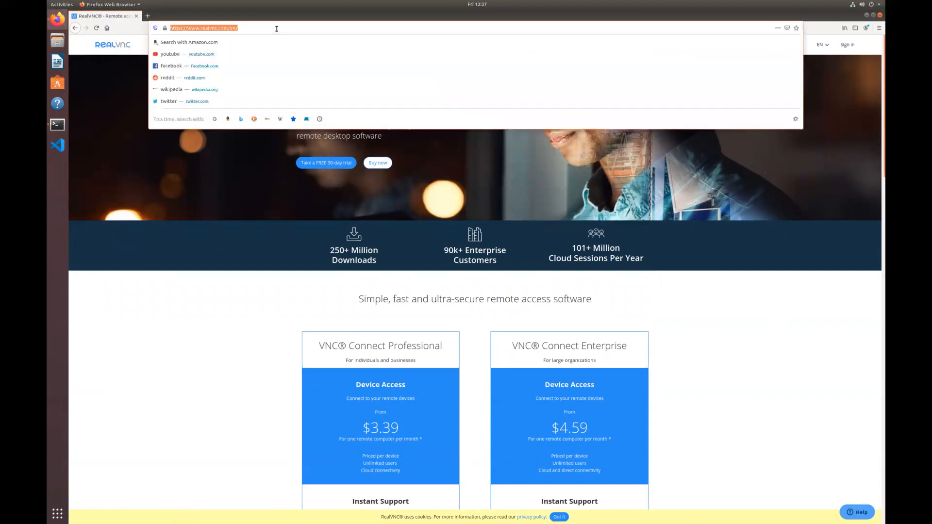
pyautogui.write('realvnc se')
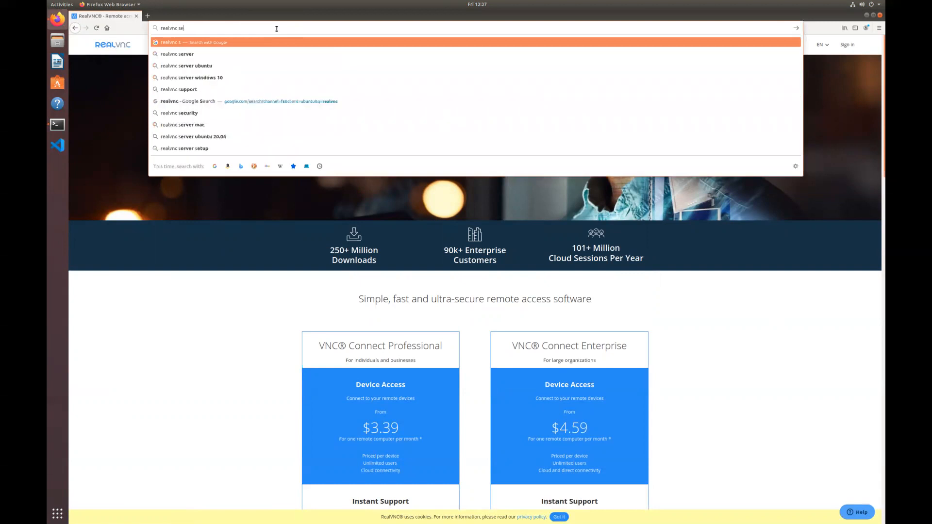
pyautogui.write('rver dow')
pyautogui.write('d')
pyautogui.press('Return')
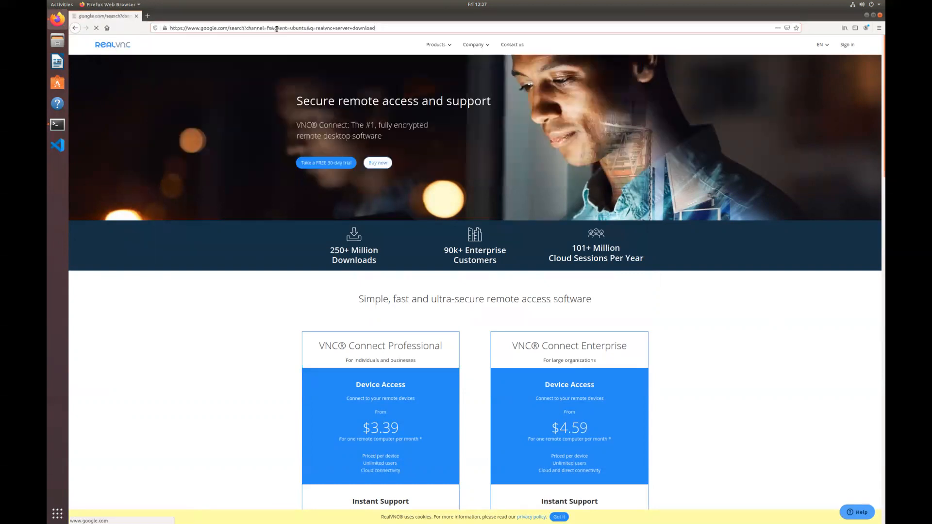
pyautogui.click(176, 105)
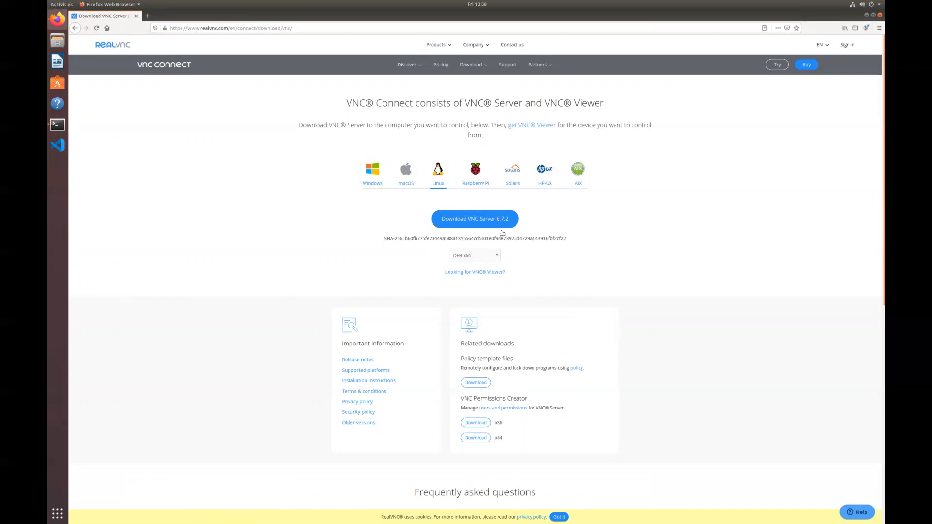
# Step: Download the VNC Server 6.7.2 DEB x64 package for Linux
pyautogui.click(499, 260)
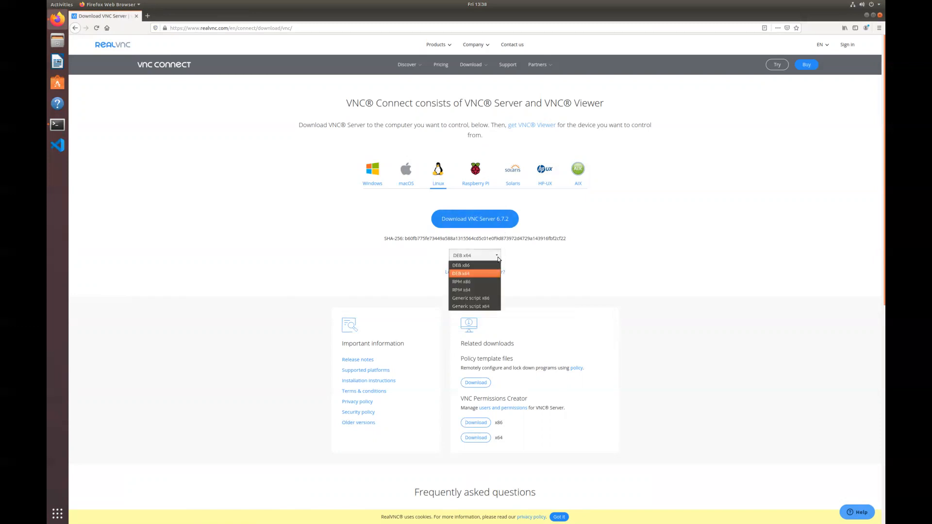
pyautogui.click(467, 275)
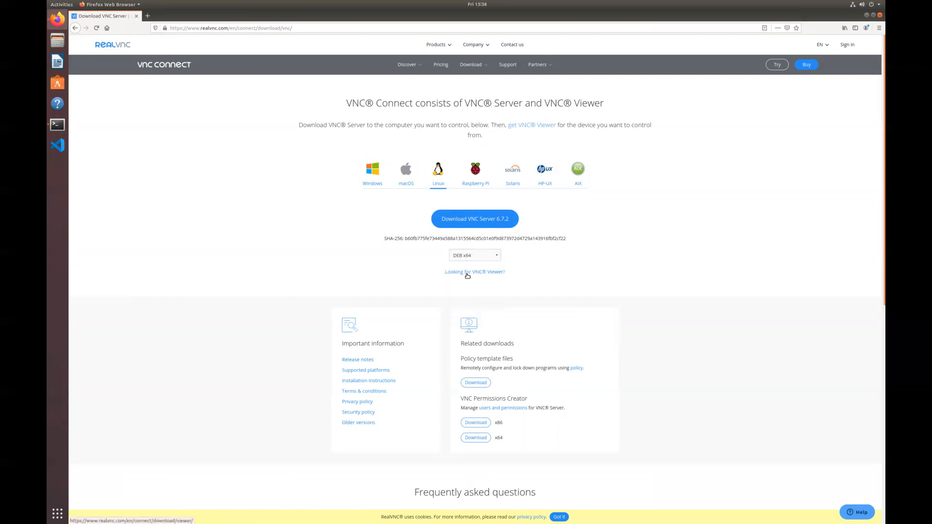
pyautogui.click(482, 221)
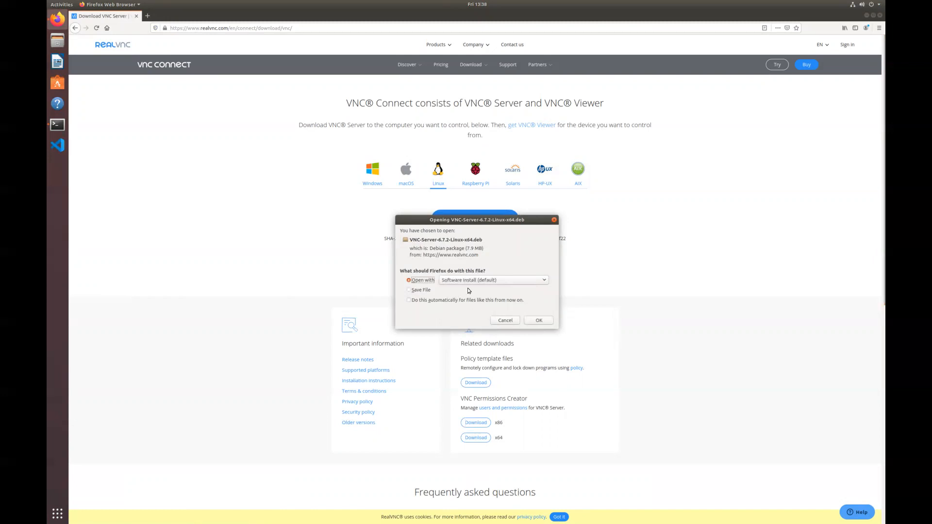
# Step: Install the downloaded package in Software Install, authenticating with the account password
pyautogui.click(538, 321)
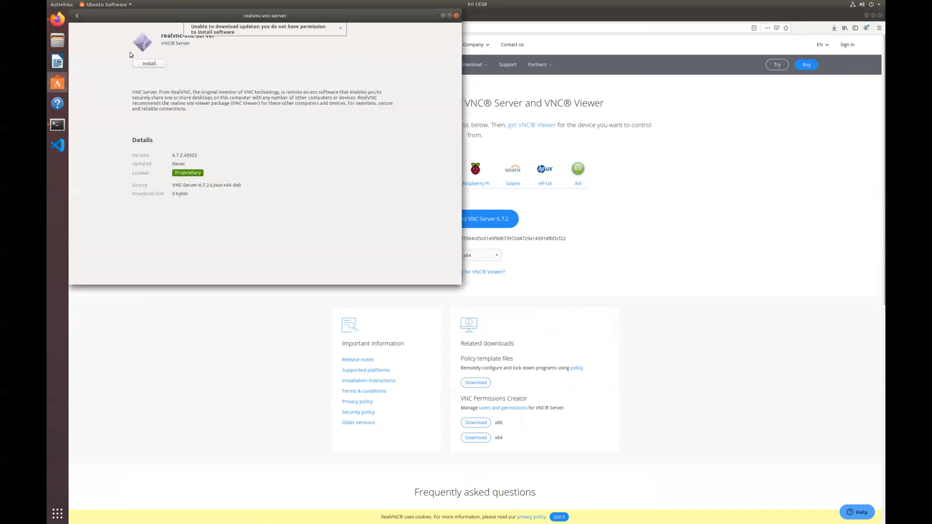
pyautogui.moveTo(143, 17); pyautogui.dragTo(207, 74)
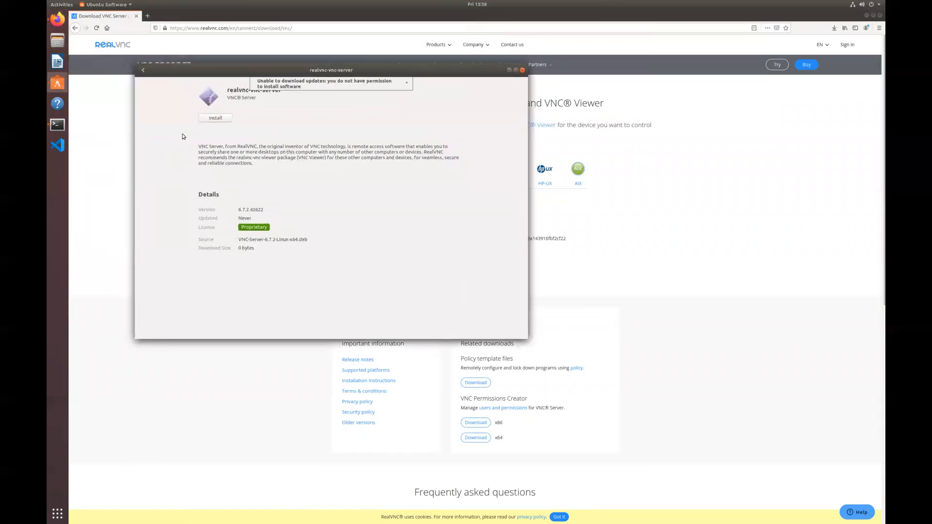
pyautogui.click(216, 118)
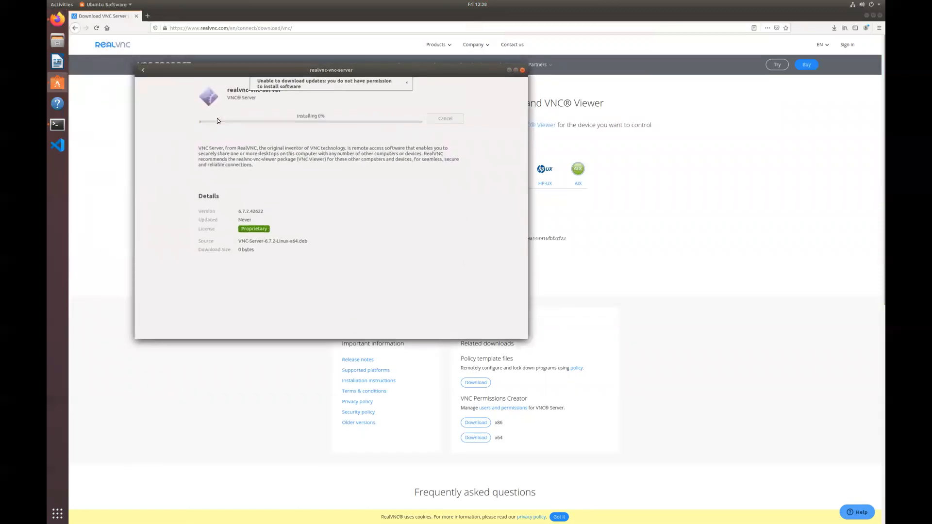
pyautogui.write('**********')
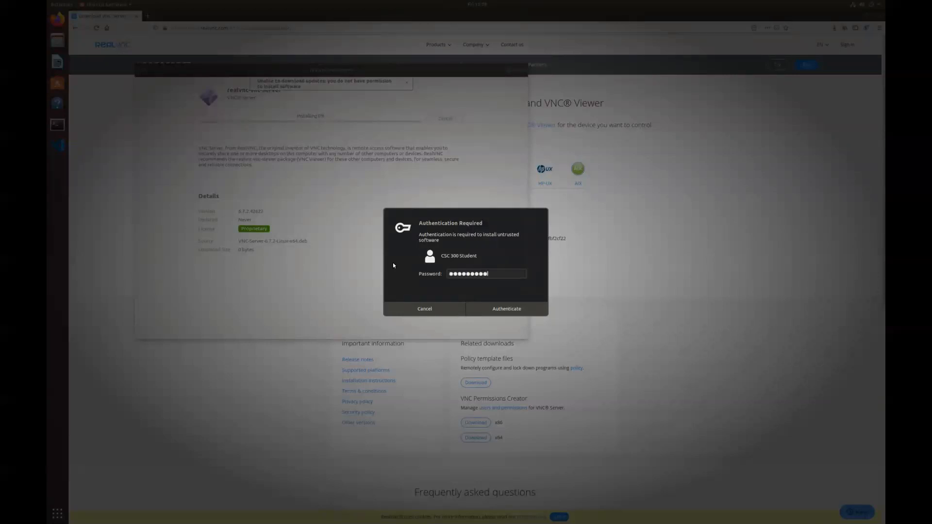
pyautogui.click(506, 309)
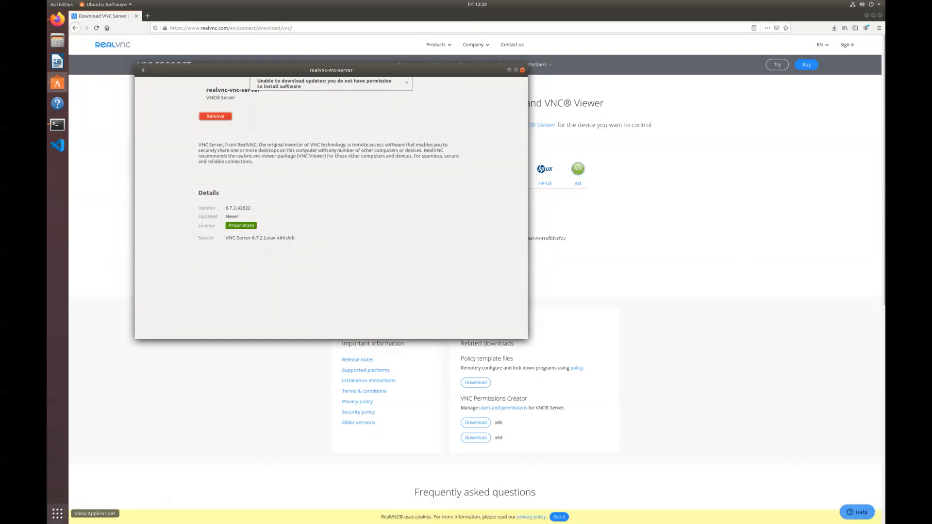
pyautogui.click(58, 514)
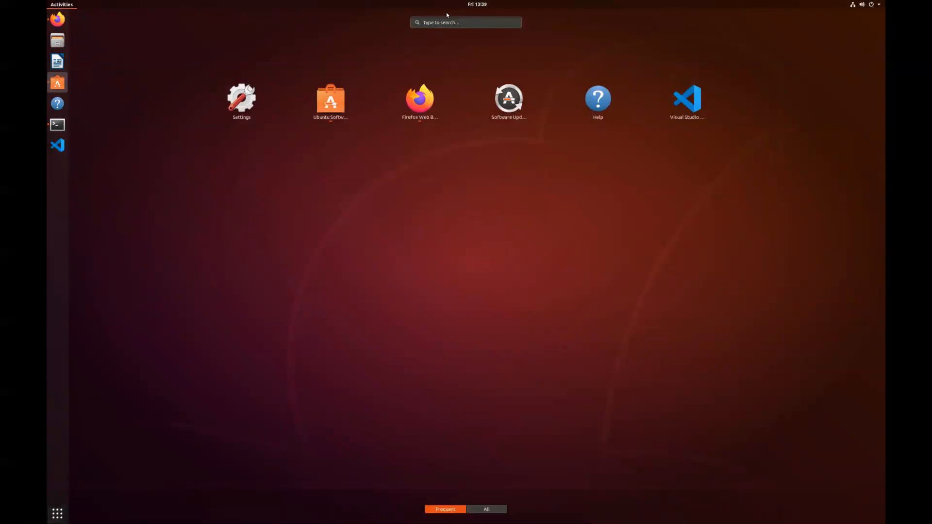
# Step: Search applications for 'vnc', launch VNC Server, and enter the password to enable service mode
pyautogui.click(472, 23)
pyautogui.write('vnc')
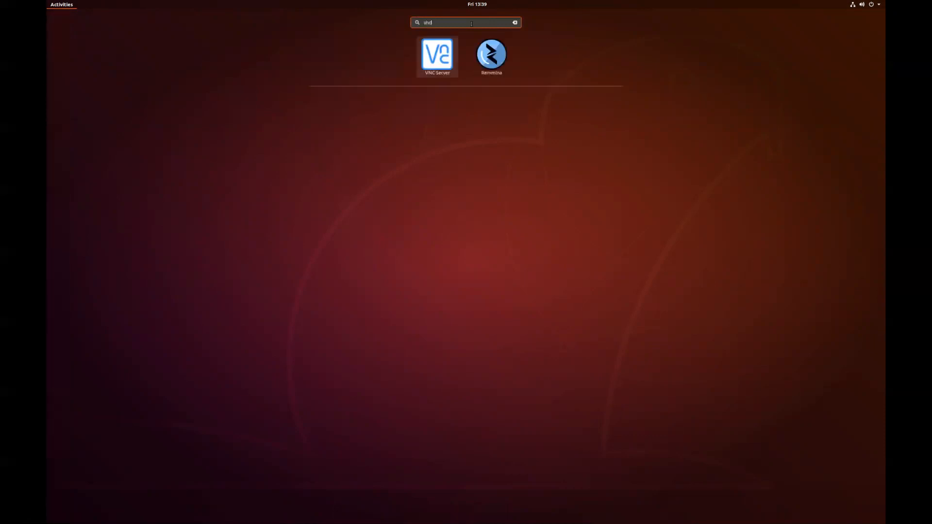
pyautogui.click(439, 59)
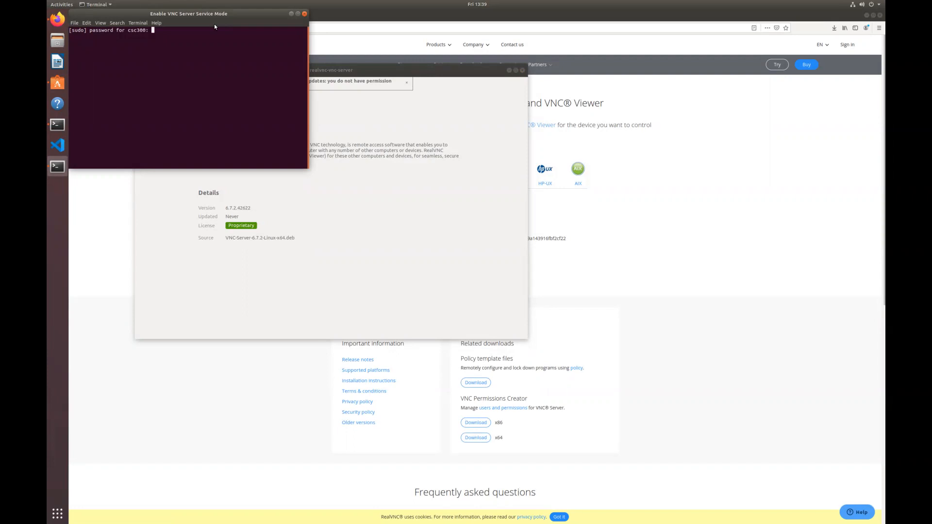
pyautogui.press('Return')
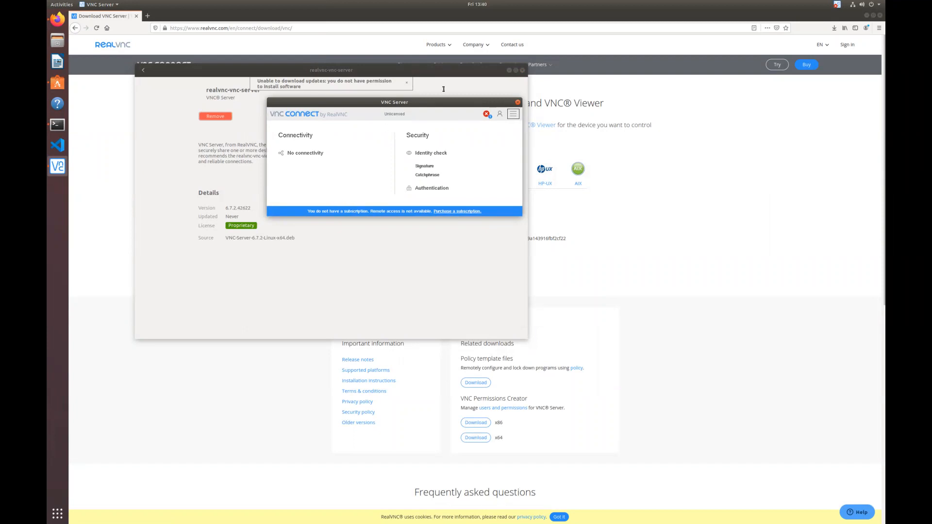
# Step: Check VNC Server's connection information, then briefly open and close the main menu
pyautogui.click(500, 115)
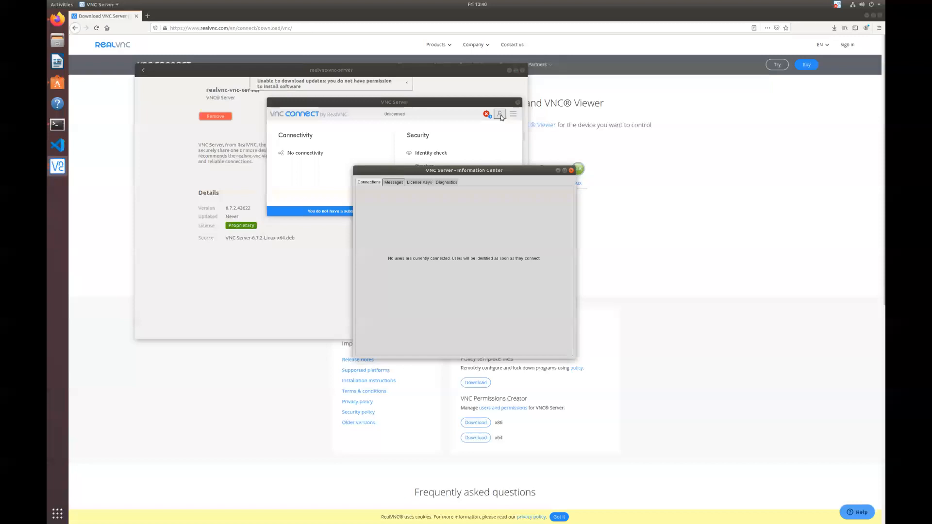
pyautogui.click(571, 171)
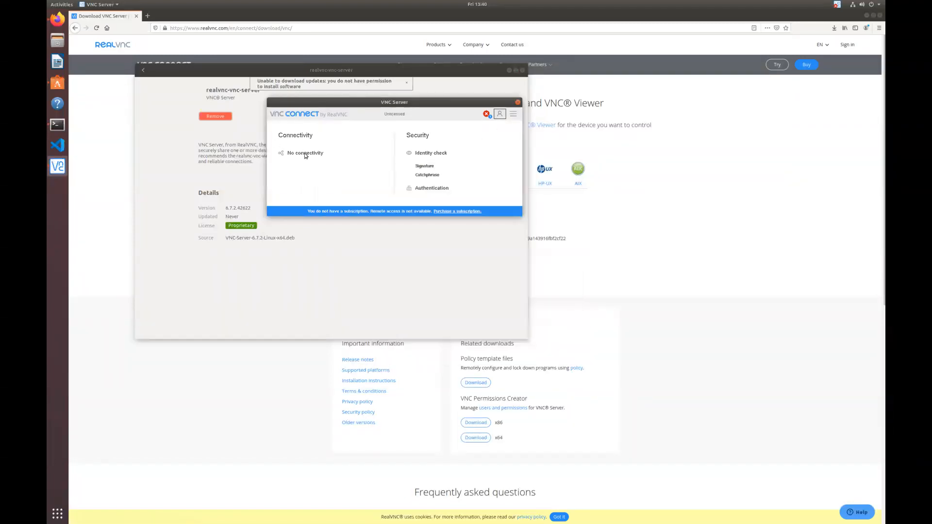
pyautogui.click(512, 115)
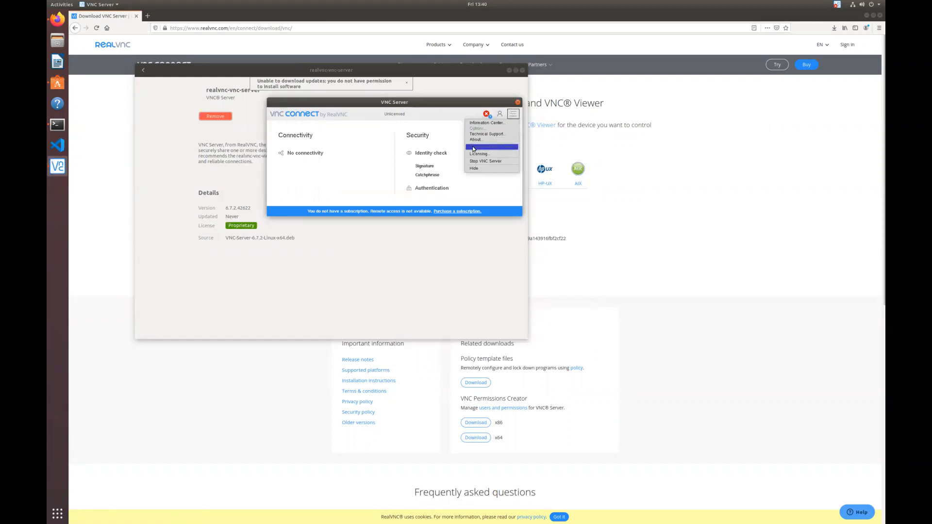
pyautogui.click(465, 112)
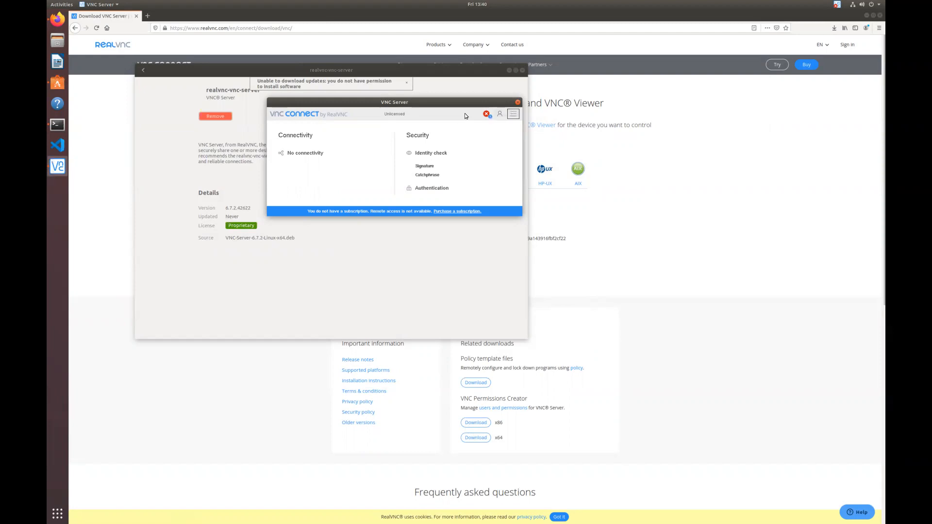
# Step: View the Information Center's Diagnostics report and current connections, then close it
pyautogui.click(501, 116)
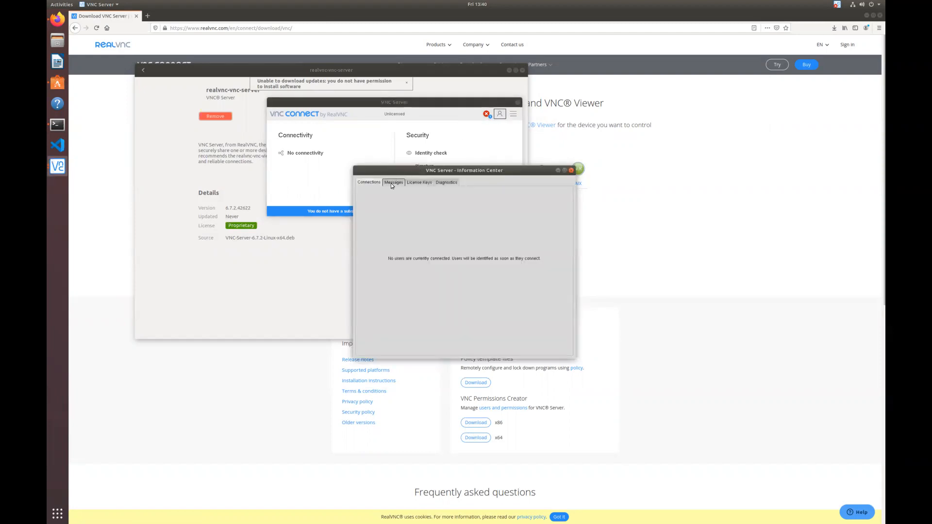
pyautogui.click(444, 181)
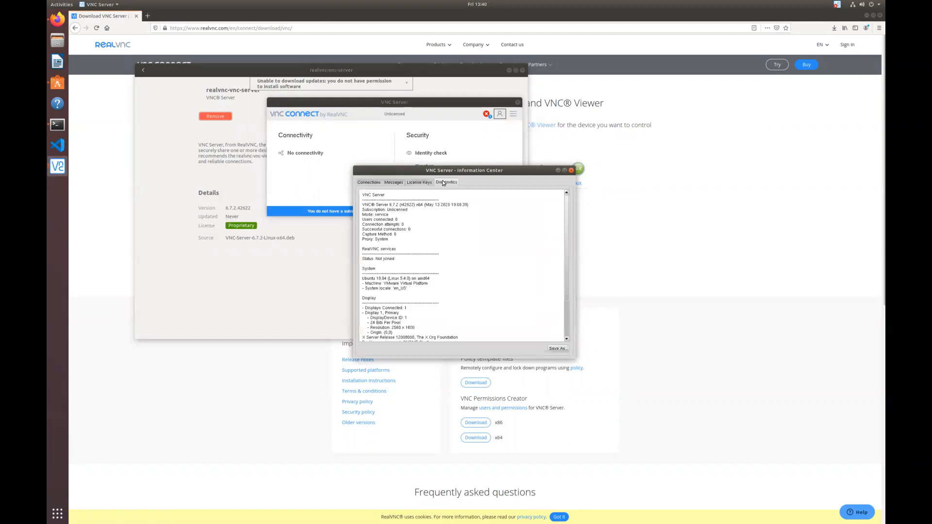
pyautogui.click(368, 183)
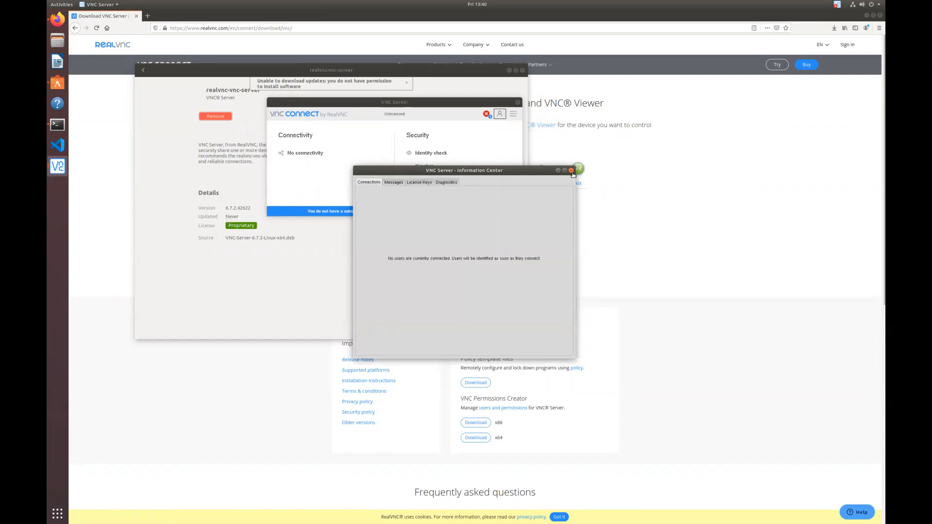
pyautogui.click(572, 171)
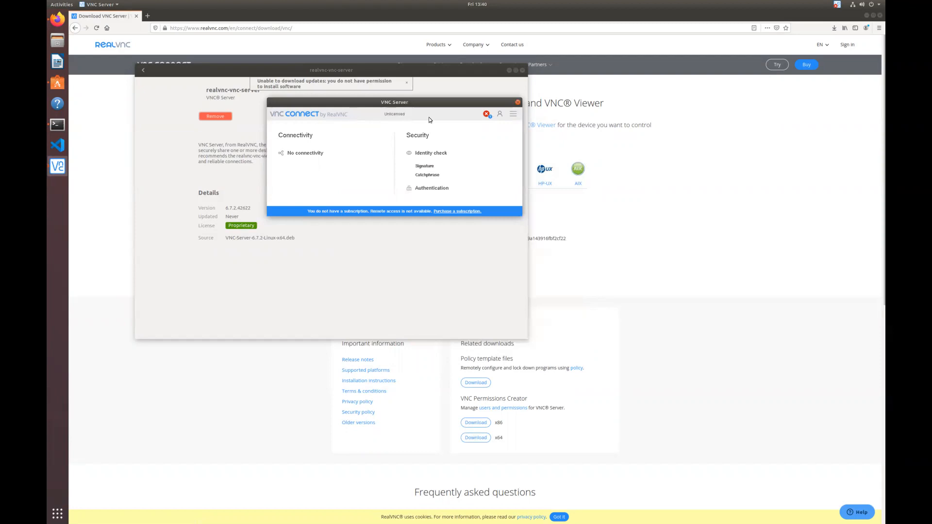
# Step: Review the Messages, Connections, License Keys and Diagnostics tabs, confirming no license keys are applied
pyautogui.click(488, 114)
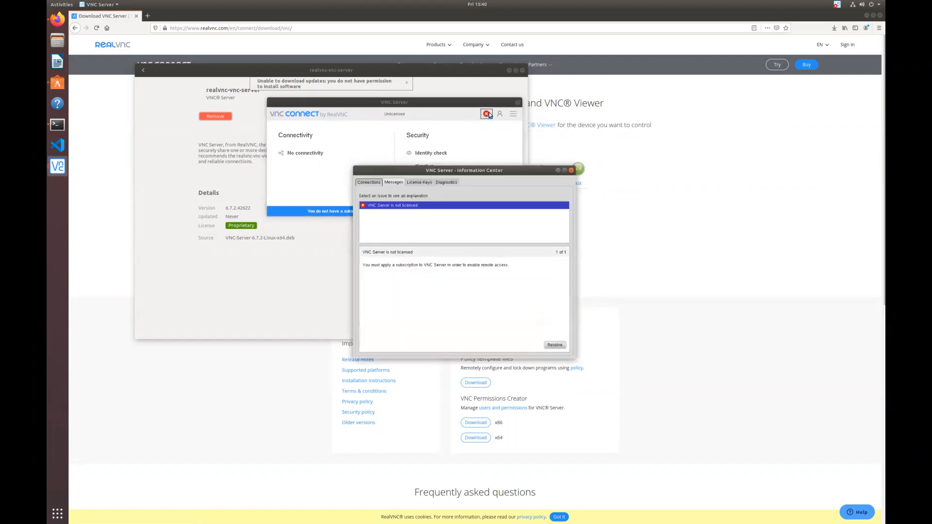
pyautogui.click(364, 183)
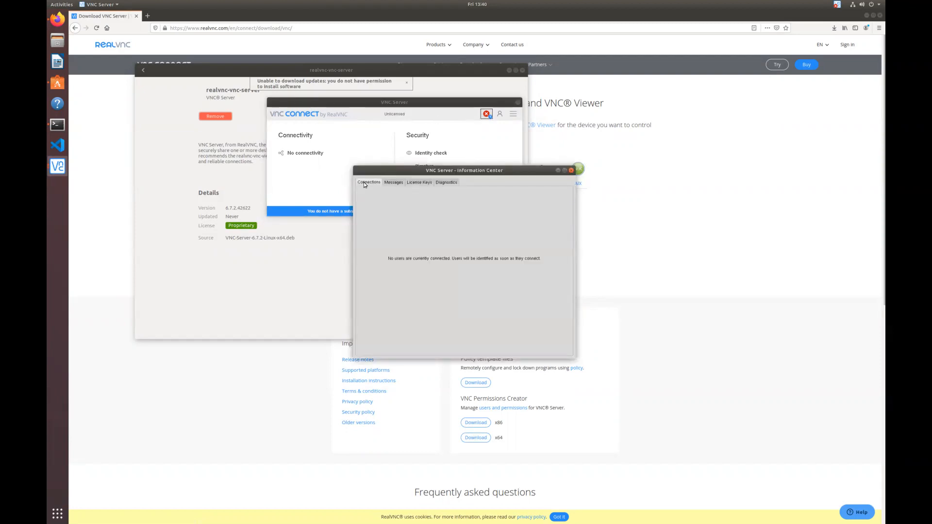
pyautogui.click(416, 183)
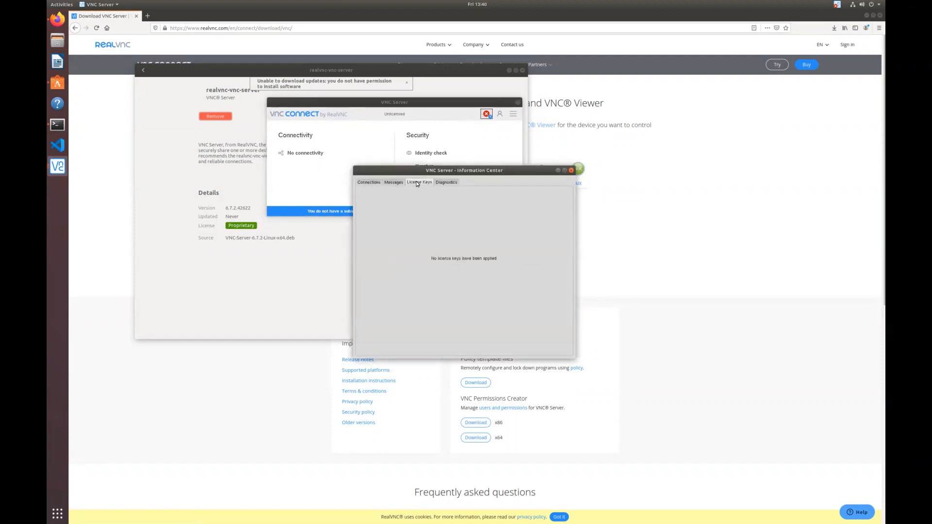
pyautogui.click(446, 183)
pyautogui.click(366, 182)
pyautogui.click(571, 171)
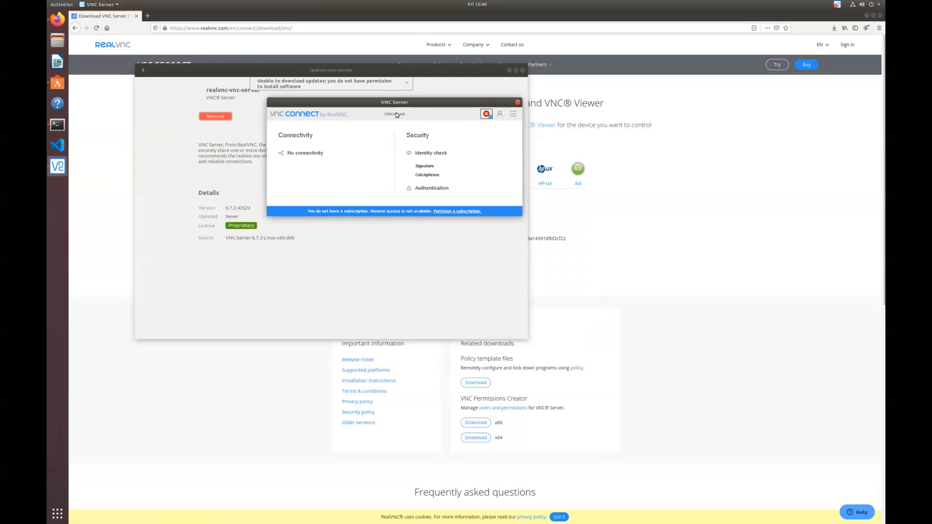
# Step: Reopen and close the Information Center, then open the server's hamburger menu
pyautogui.click(501, 116)
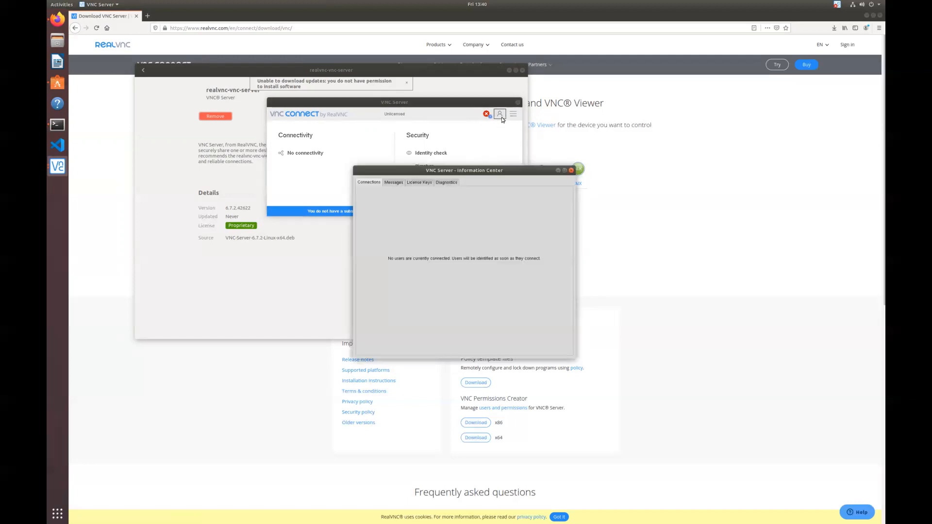
pyautogui.click(573, 171)
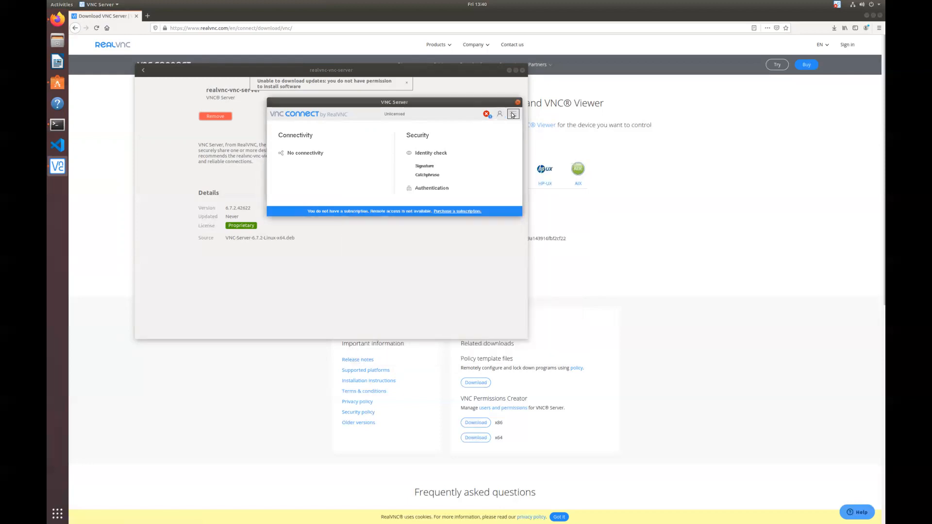
pyautogui.click(513, 114)
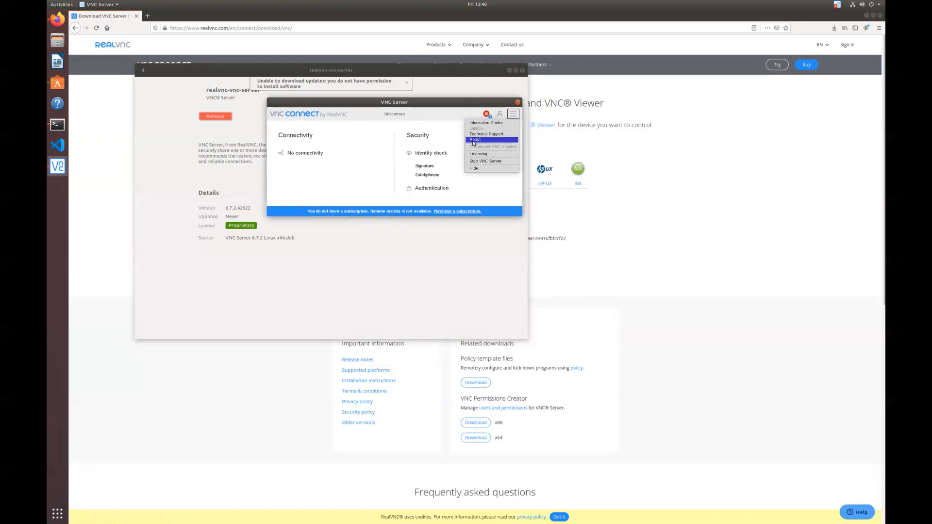
# Step: Start licensing the server and sign in with the RealVNC account password
pyautogui.click(471, 155)
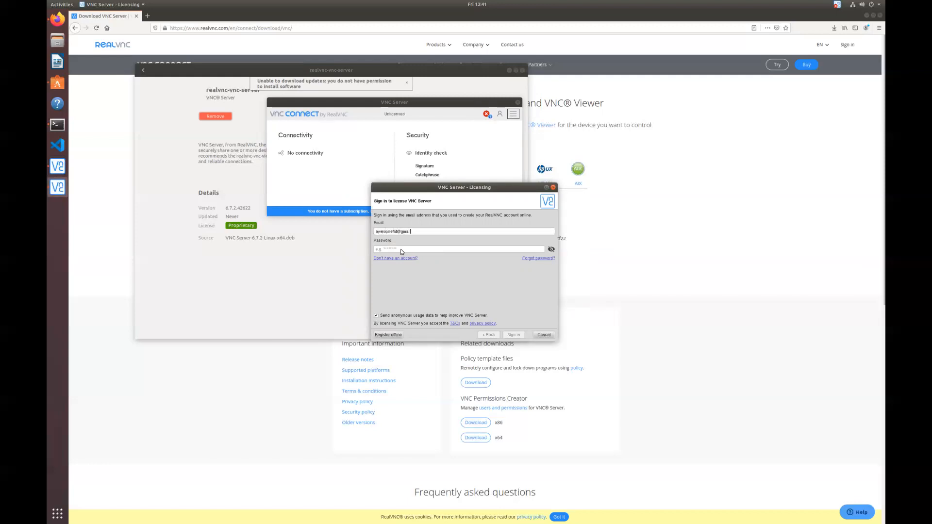
pyautogui.write('********')
pyautogui.press('Return')
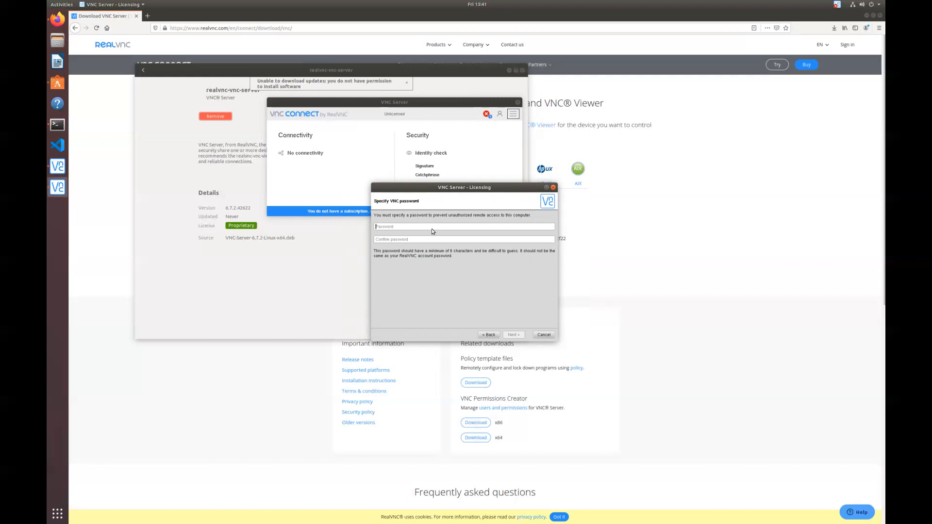
# Step: Set a new VNC password, rename the computer to csc450-virtual-machine, and apply with the sudo password
pyautogui.write('••••••••••••••••••••')
pyautogui.click(518, 334)
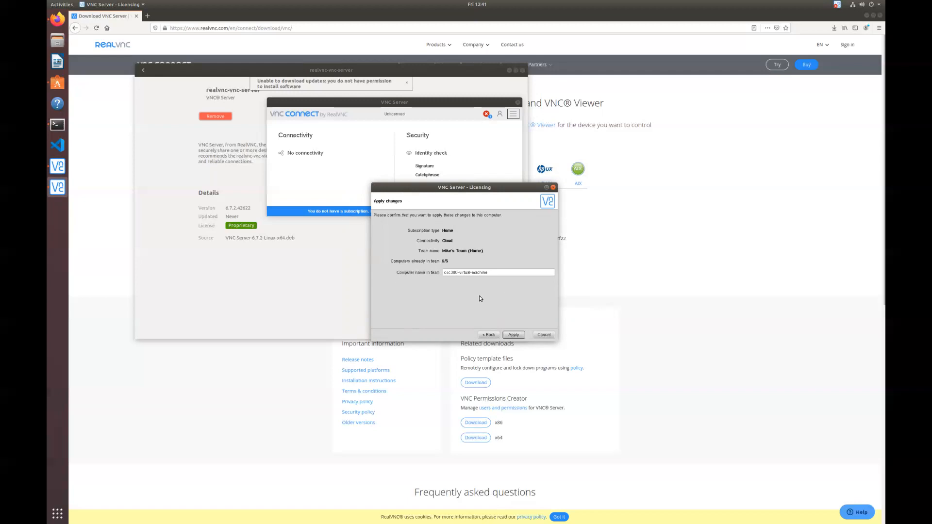
pyautogui.click(456, 272)
pyautogui.click(514, 335)
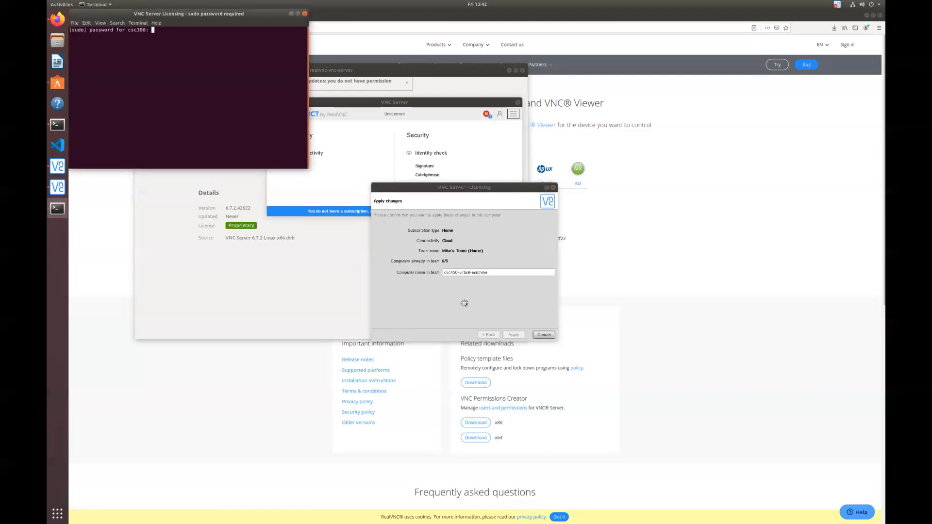
pyautogui.press('Return')
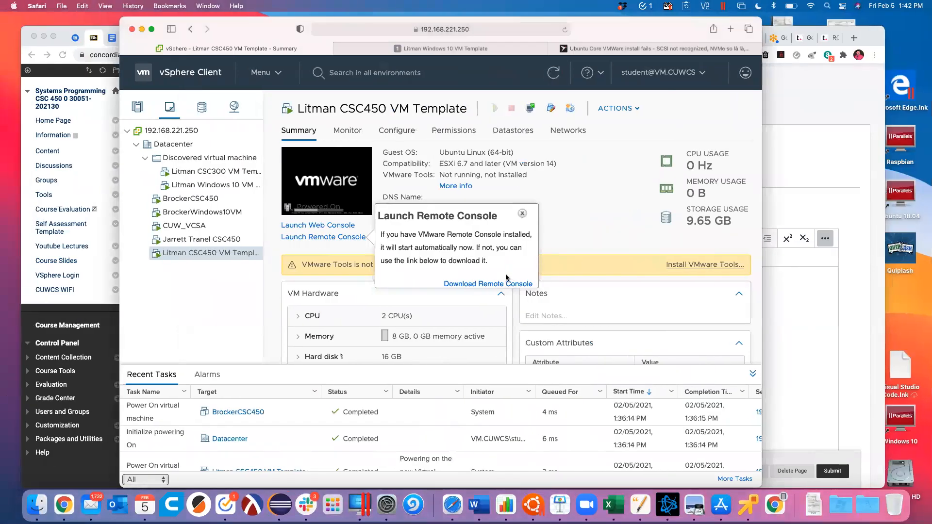
# Step: Launch VNC Viewer from Spotlight and browse the team and address book computers
pyautogui.press('super+space')
pyautogui.write('vnc')
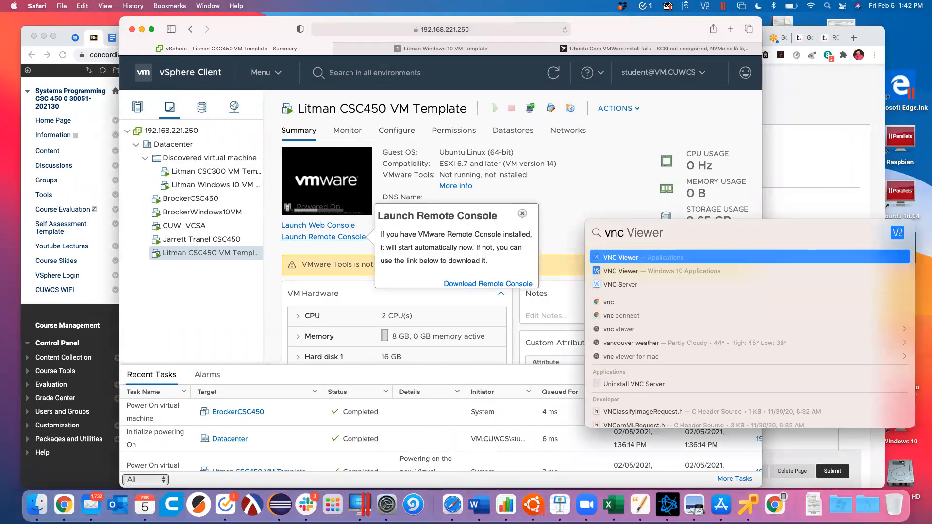
pyautogui.press('Return')
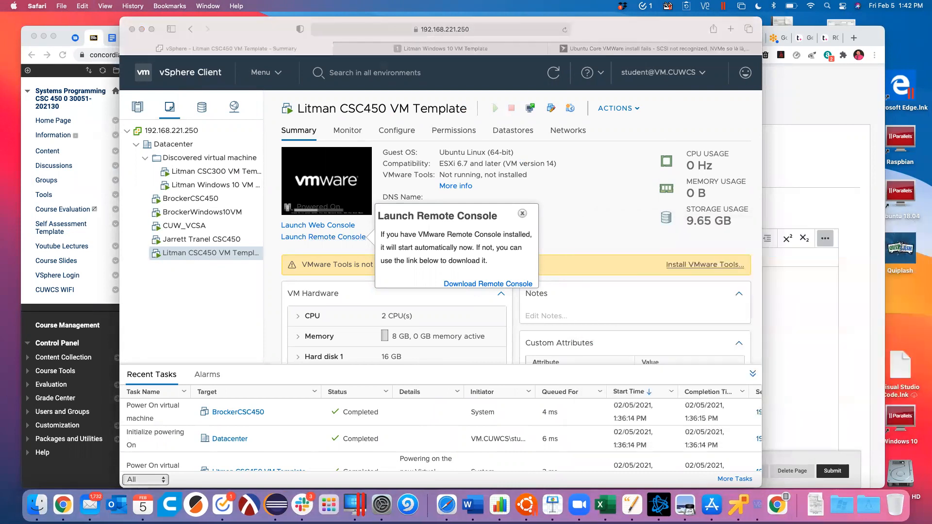
pyautogui.click(287, 111)
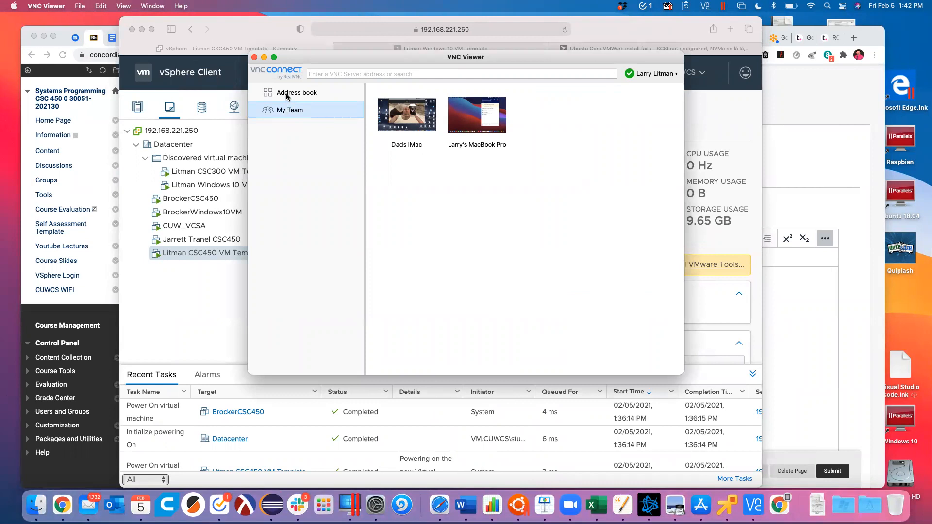
pyautogui.click(290, 94)
pyautogui.click(288, 112)
pyautogui.click(298, 92)
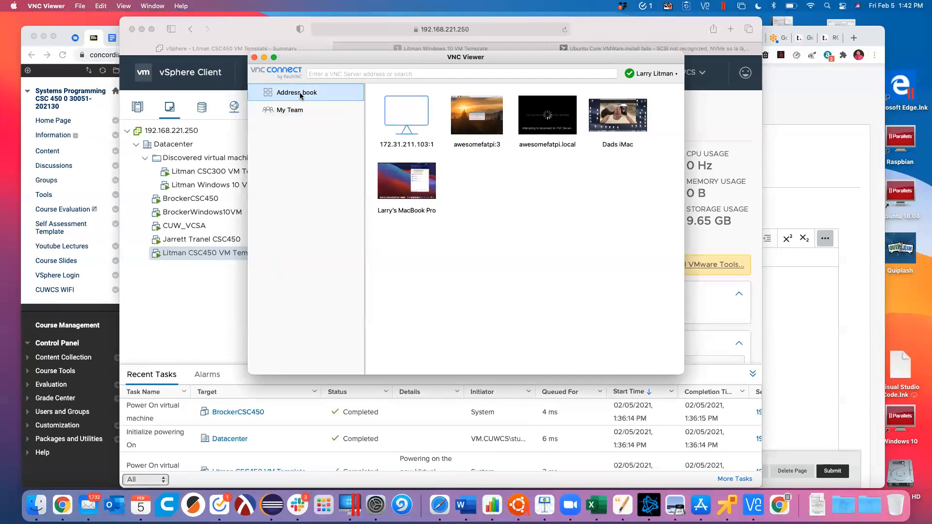
# Step: Sign out of the current RealVNC account and confirm
pyautogui.click(672, 73)
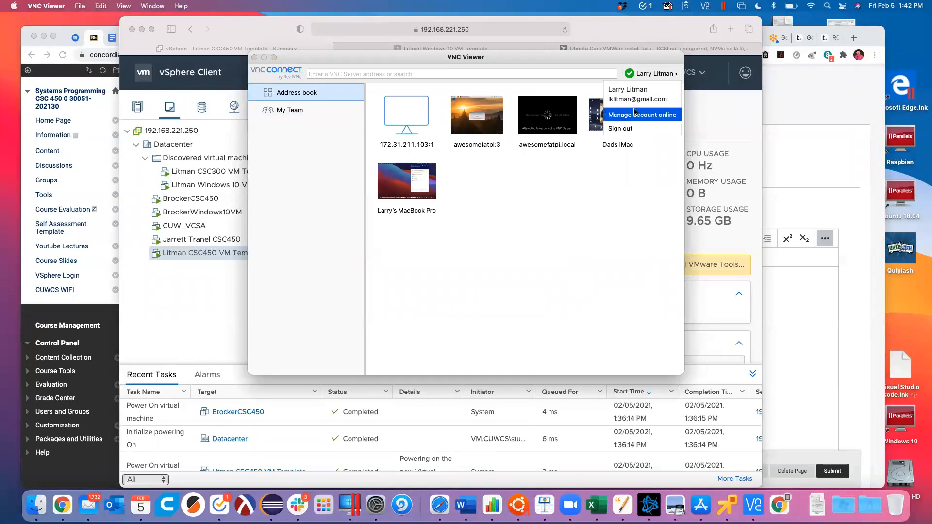
pyautogui.click(632, 129)
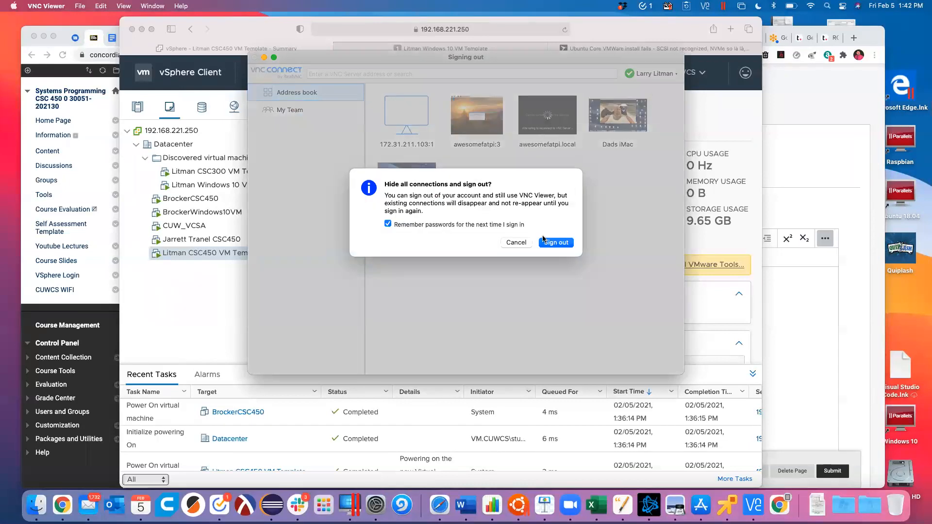
pyautogui.click(556, 243)
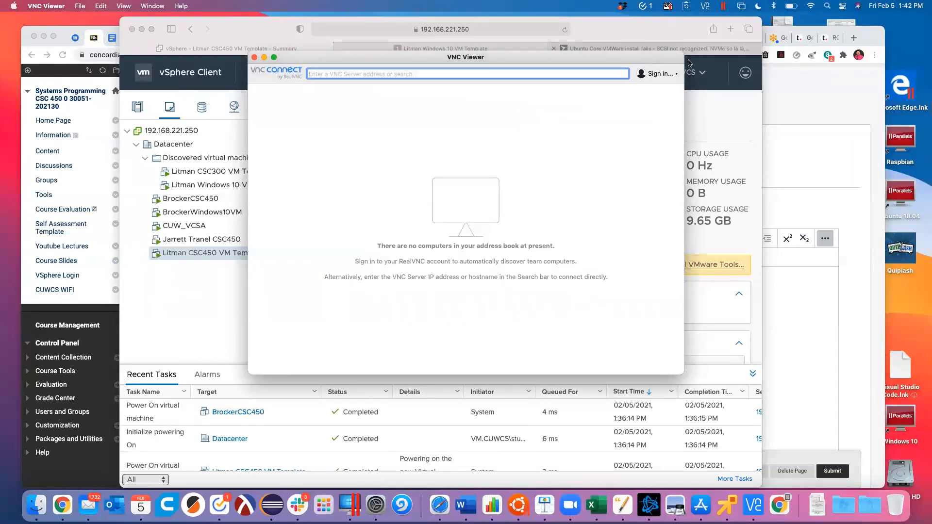
# Step: Sign in to VNC Viewer with the other account's e-mail and password
pyautogui.click(650, 74)
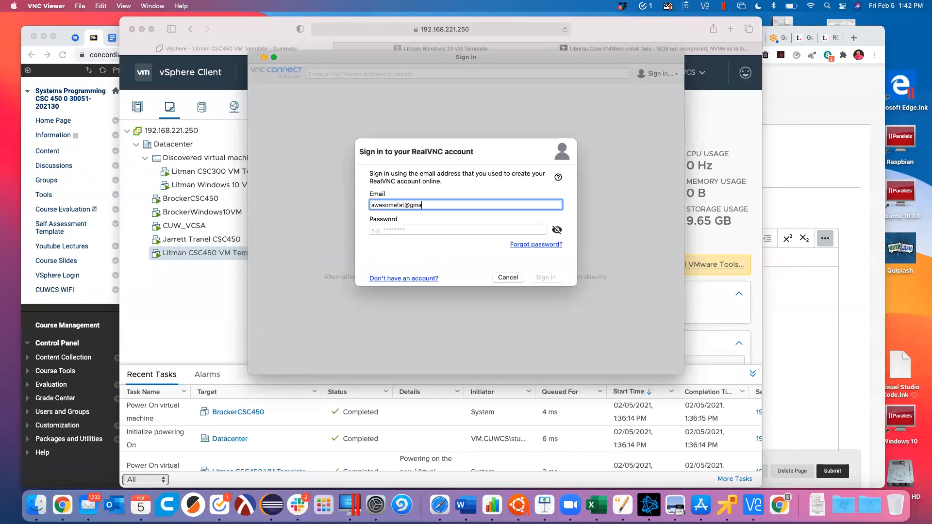
pyautogui.press('Tab')
pyautogui.write('********')
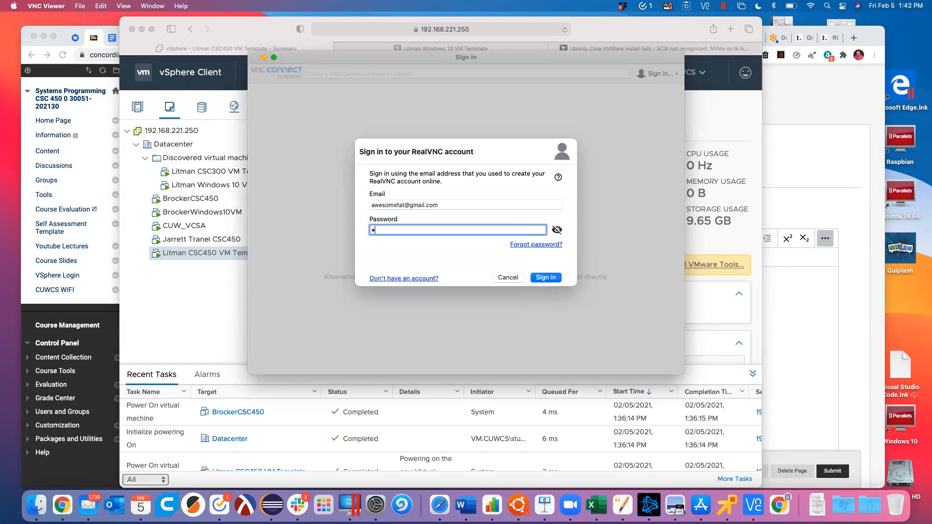
pyautogui.press('Return')
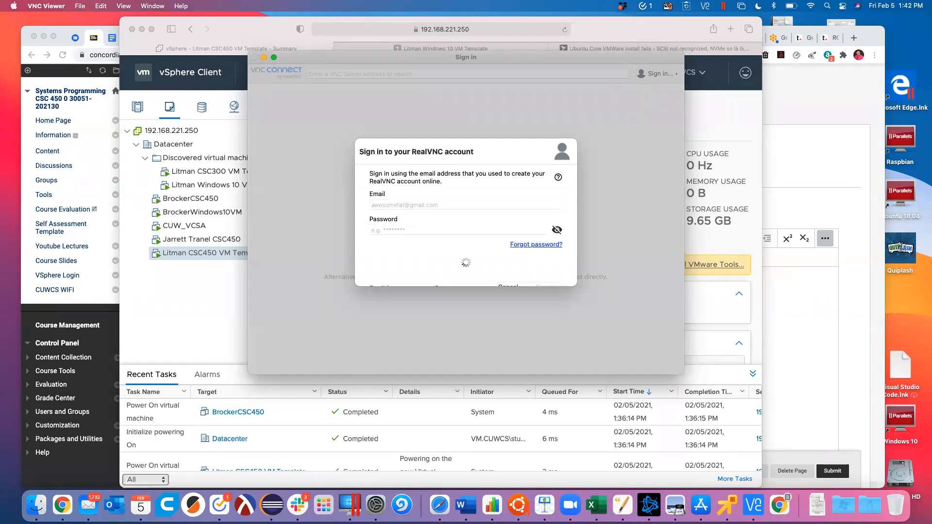
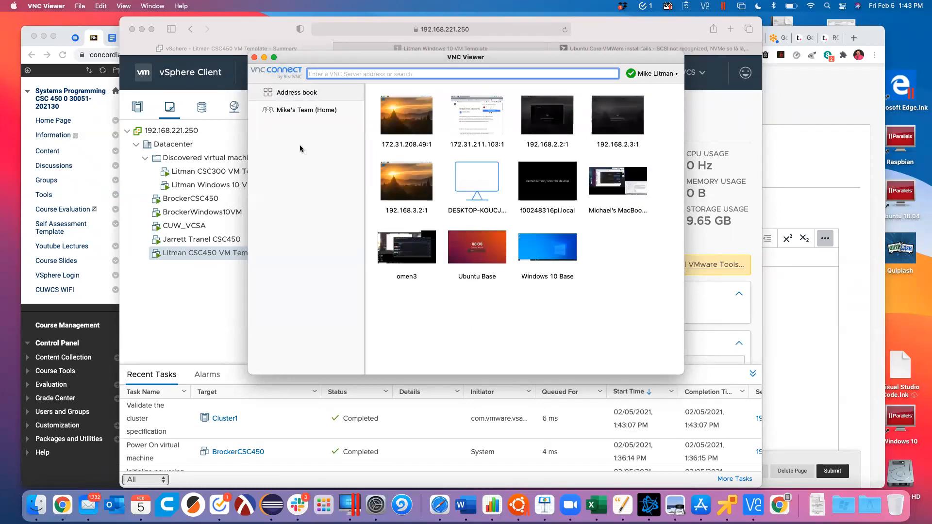
# Step: Filter the address book to the home team and open Ubuntu Base's properties
pyautogui.click(305, 111)
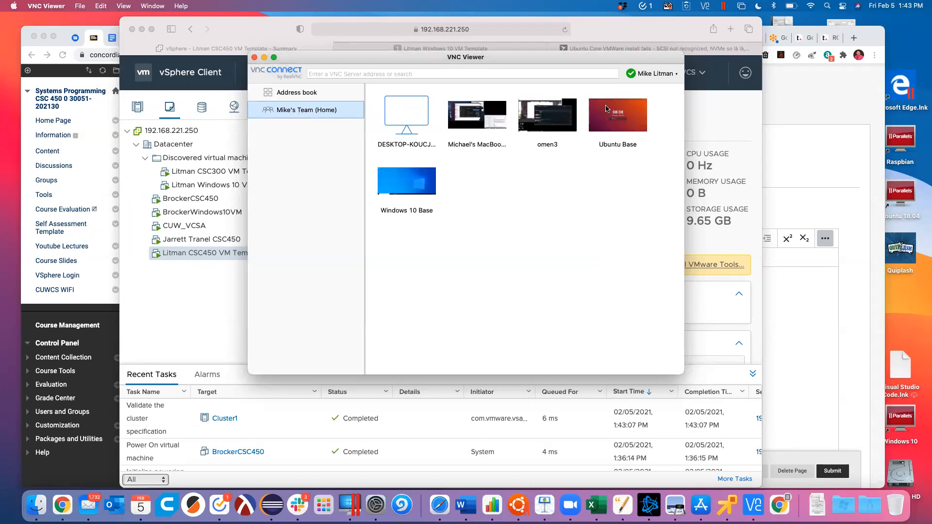
pyautogui.rightClick(618, 119)
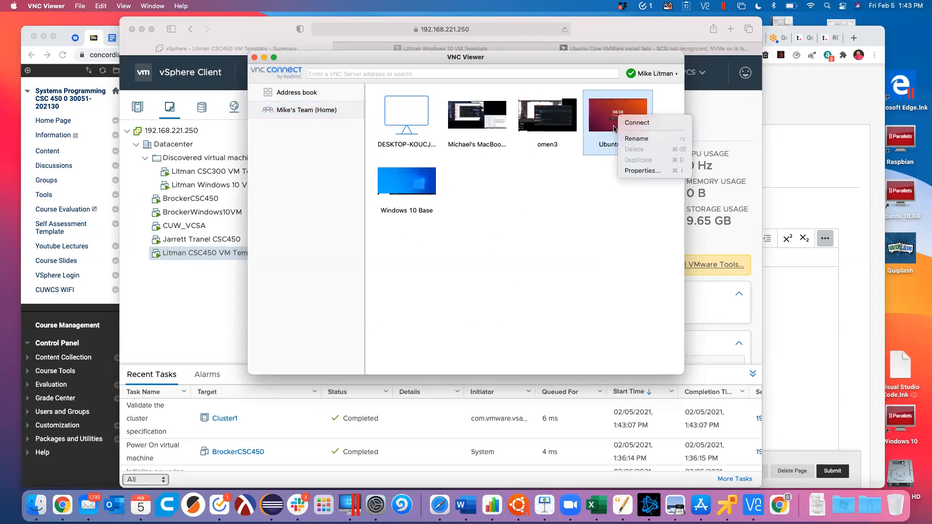
pyautogui.click(628, 174)
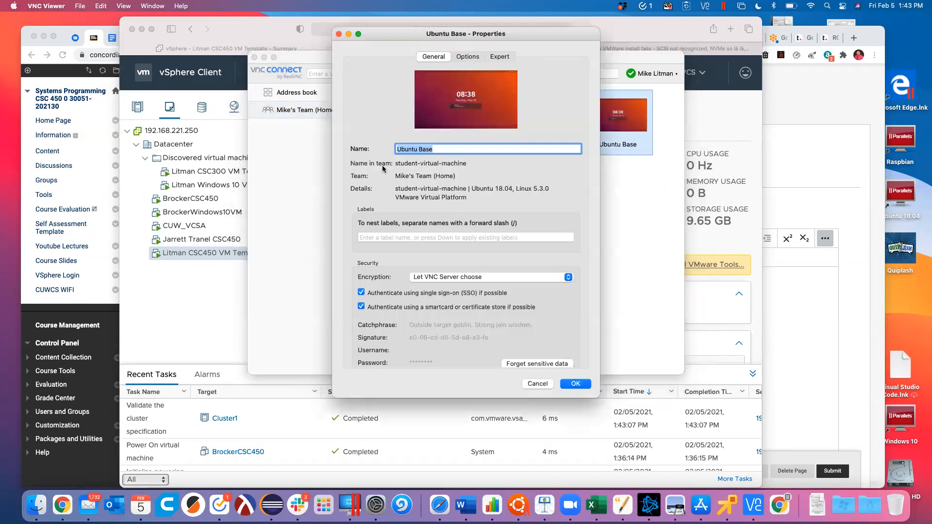
# Step: Review Ubuntu Base's General, Options and Expert tabs, then cancel without changes
pyautogui.scroll(-3, 446, 246)
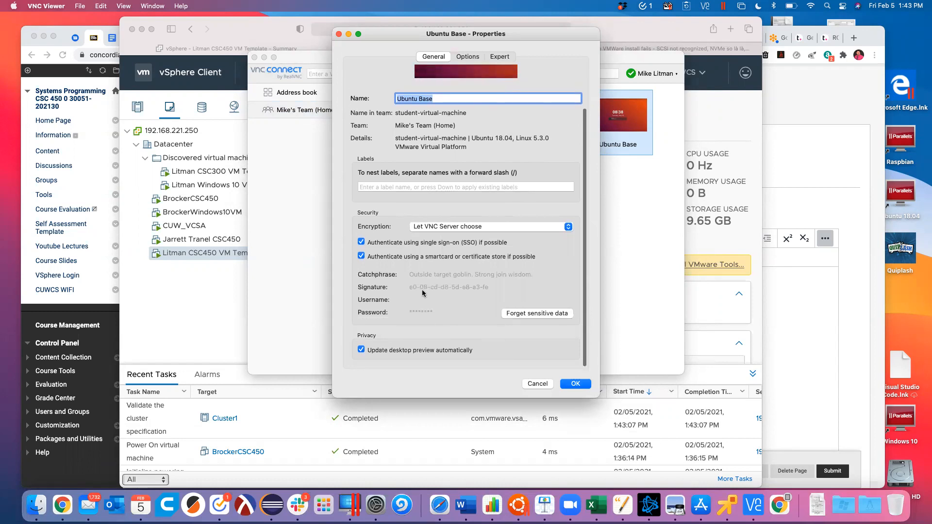
pyautogui.scroll(3, 422, 293)
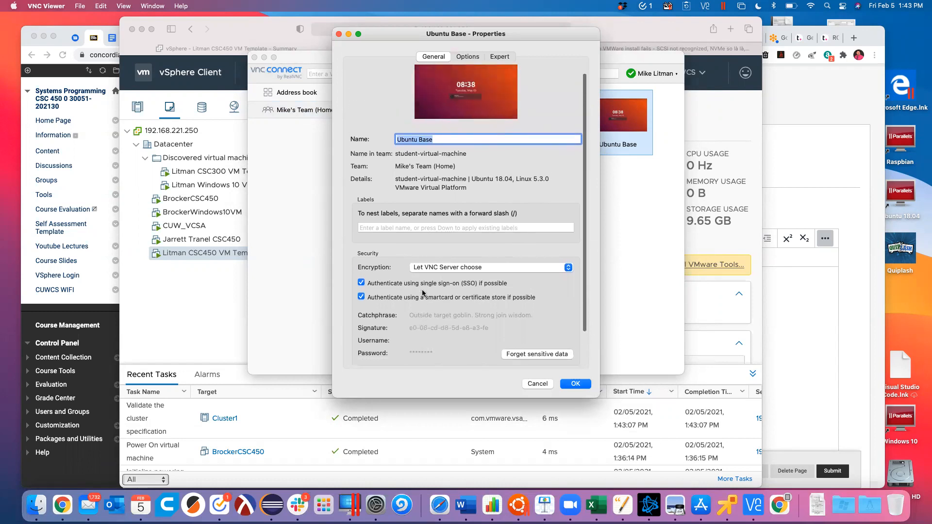
pyautogui.click(468, 57)
pyautogui.click(507, 57)
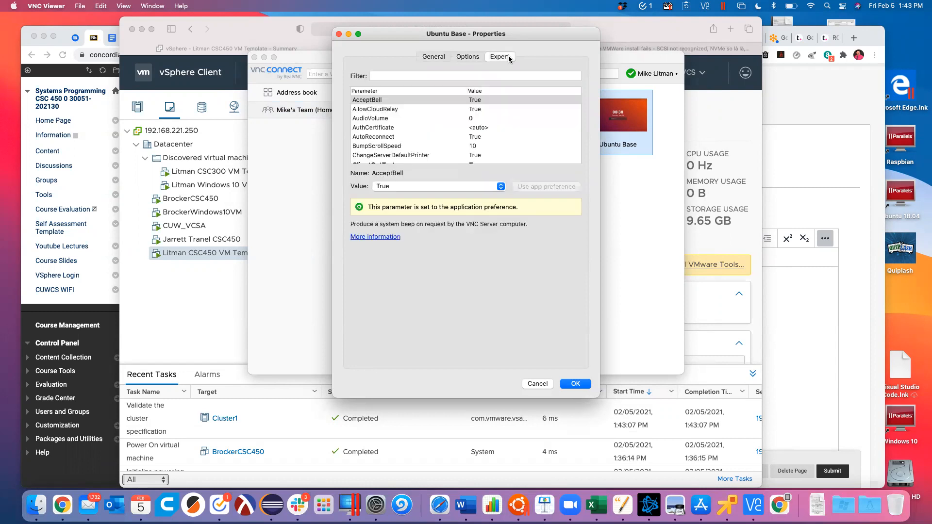
pyautogui.click(431, 57)
pyautogui.click(538, 383)
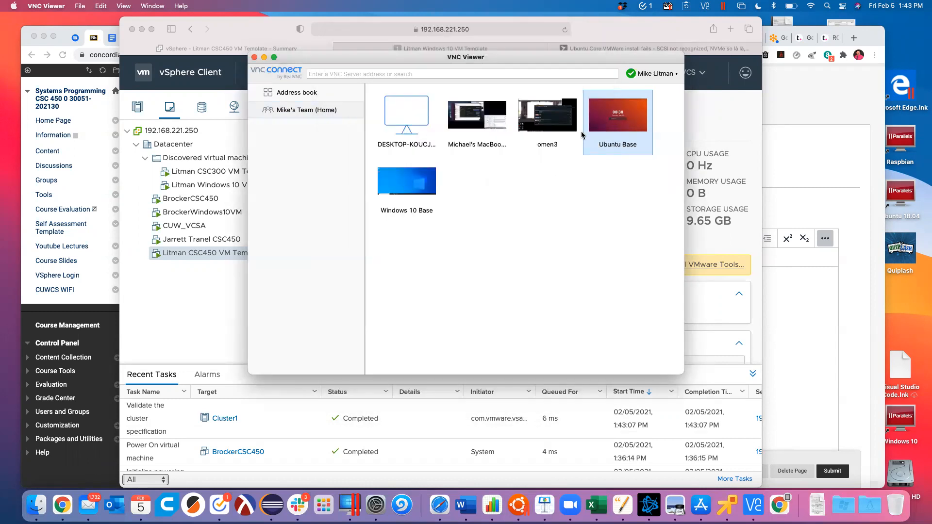
# Step: Sign in to the RealVNC account website with the saved e-mail and reCAPTCHA check
pyautogui.click(679, 75)
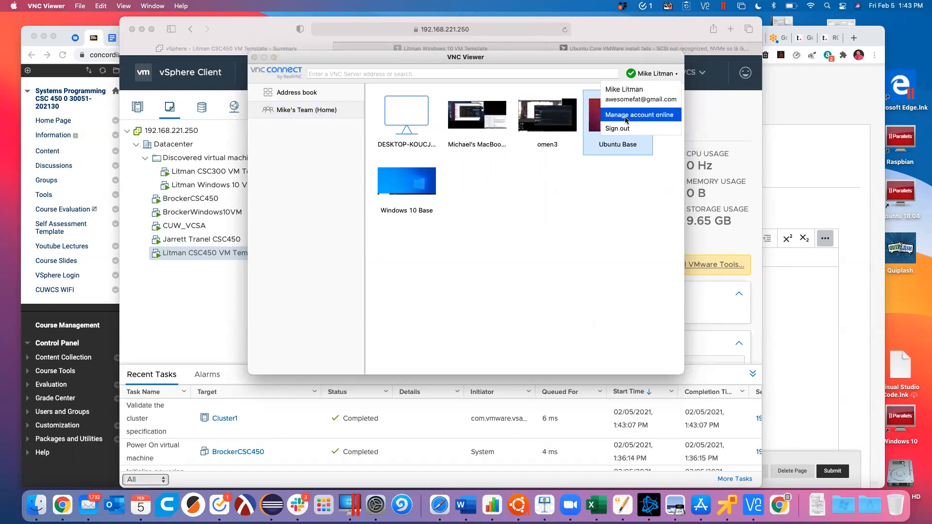
pyautogui.click(626, 116)
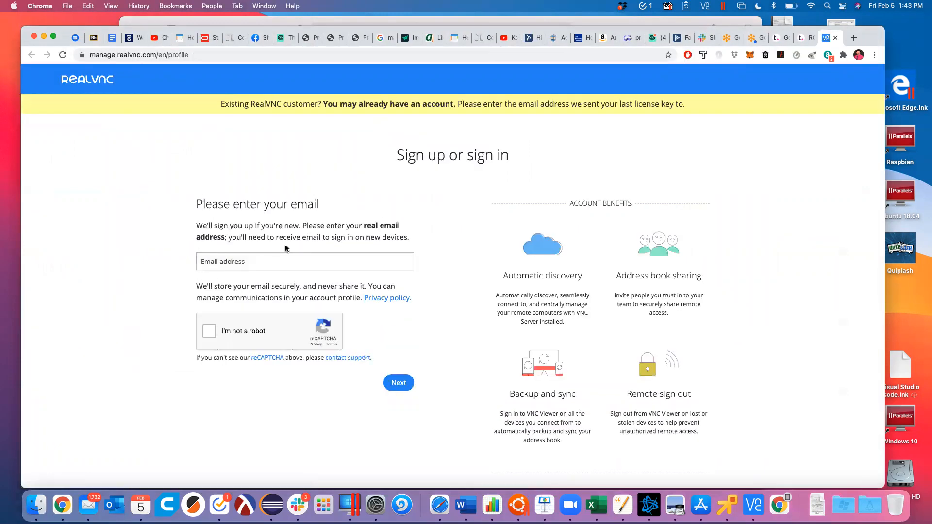
pyautogui.click(229, 267)
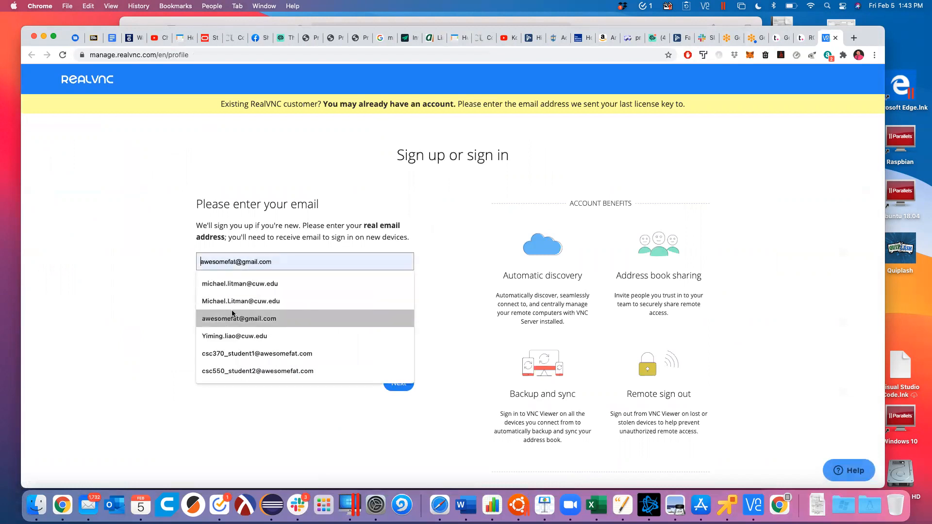
pyautogui.click(204, 317)
pyautogui.click(208, 330)
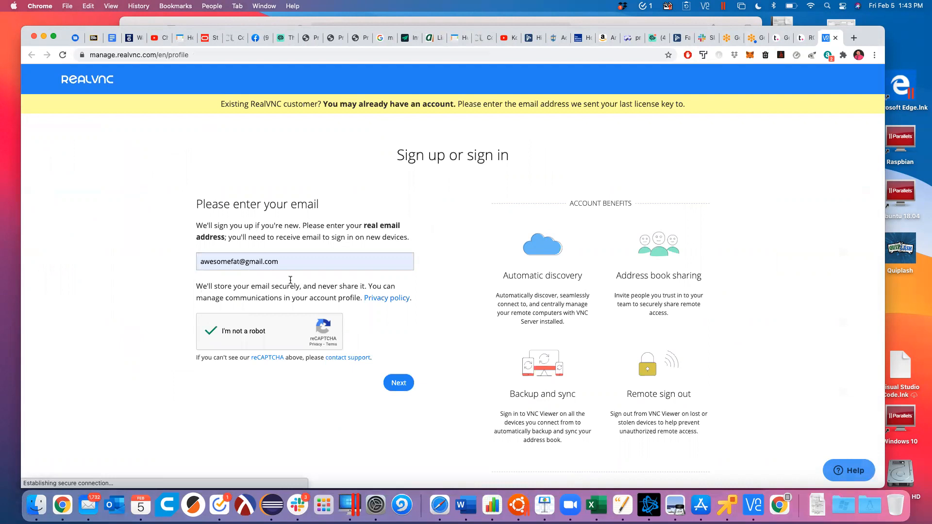
pyautogui.click(398, 383)
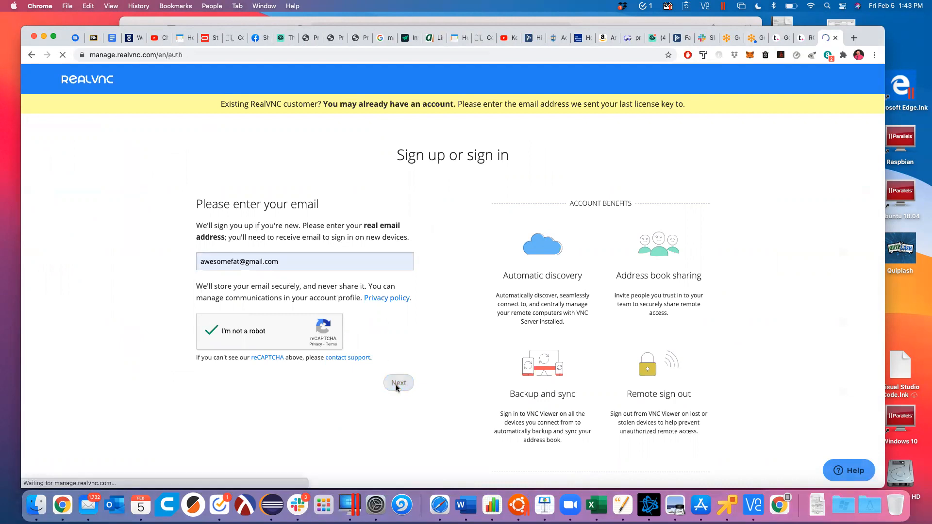
pyautogui.click(408, 310)
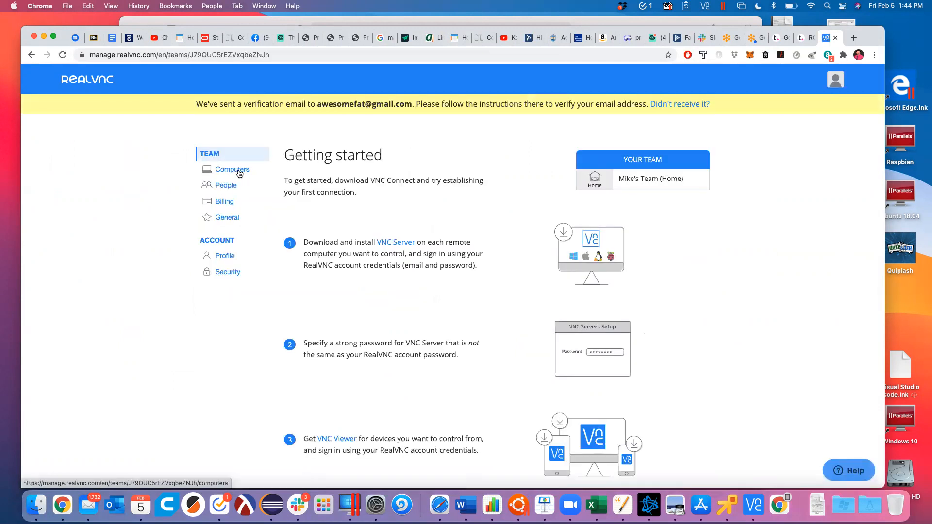
# Step: Remove student-virtual-machine from the team's Computers list and confirm
pyautogui.click(240, 173)
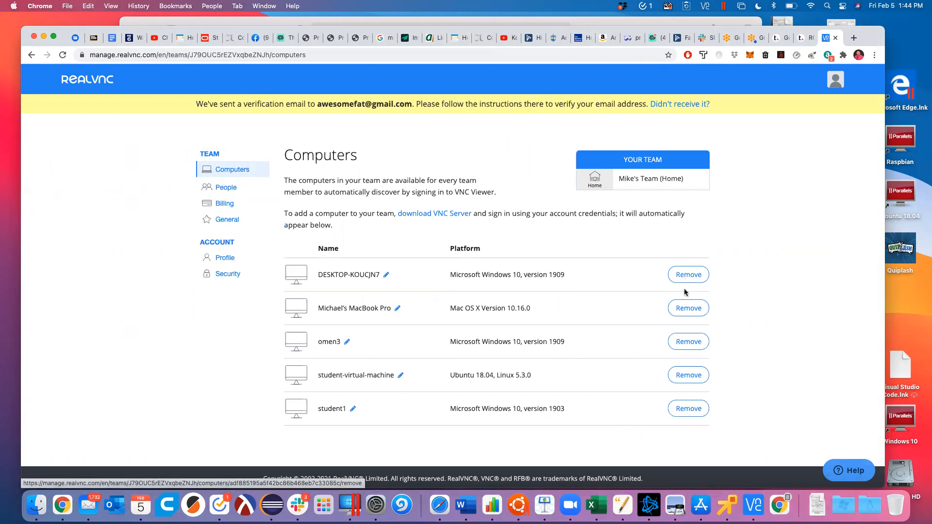
pyautogui.click(694, 378)
pyautogui.click(534, 218)
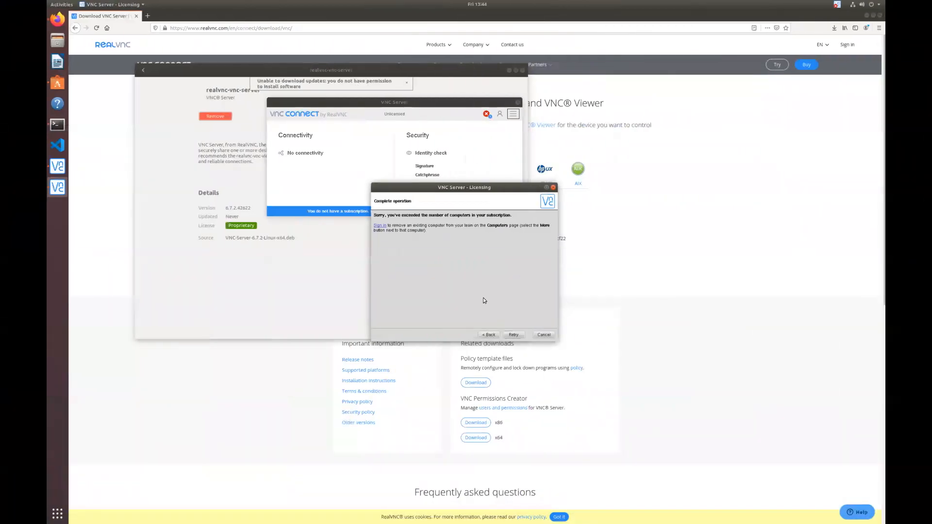
# Step: Retry VNC Server licensing on the Ubuntu VM, finish with Done, and return to the Mac desktop
pyautogui.click(512, 335)
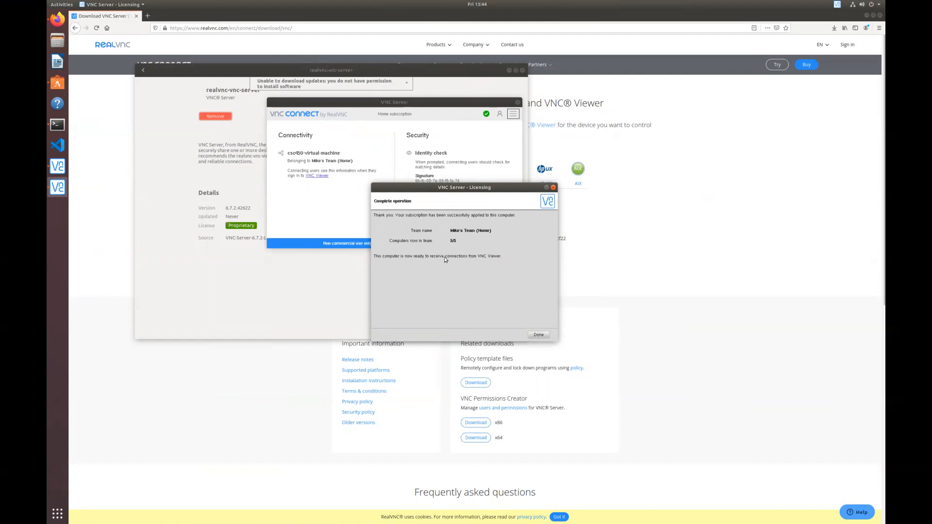
pyautogui.click(538, 335)
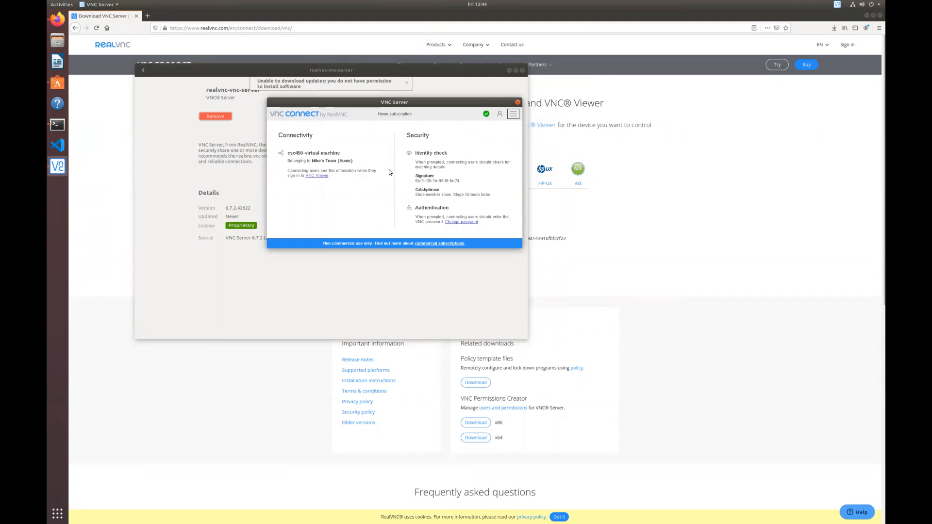
pyautogui.hotkey('ctrl', 'Left')
pyautogui.hotkey('ctrl', 'Right')
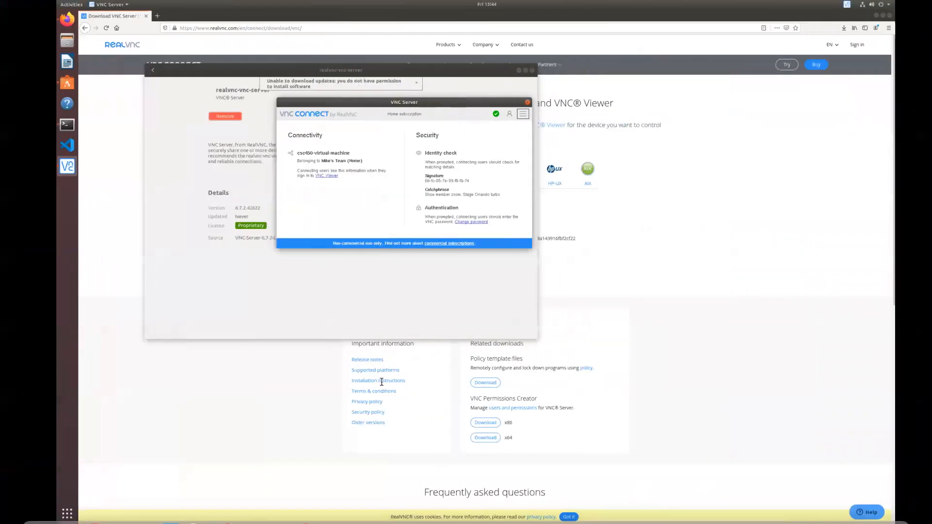
pyautogui.hotkey('ctrl', 'Left')
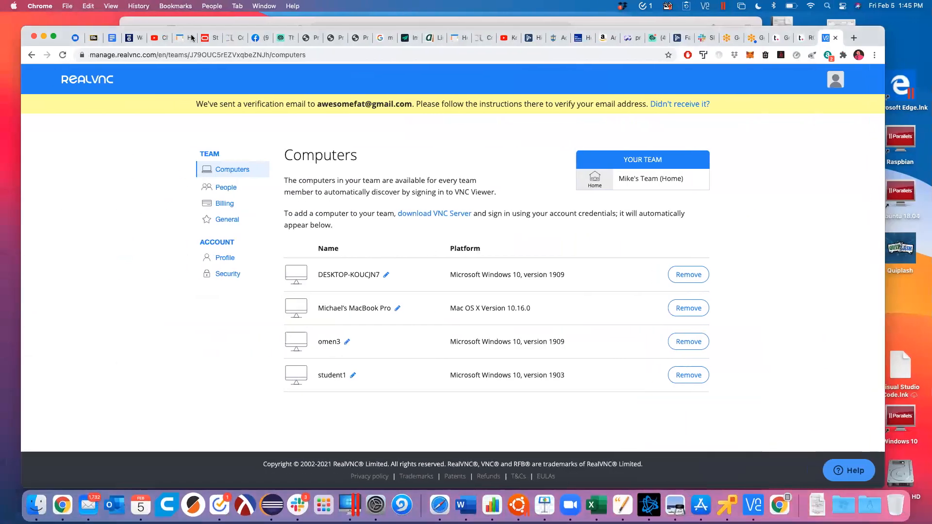
# Step: Bring up the Litman CSC450 VM Template summary in vSphere Client and dismiss the remote console notice
pyautogui.press('super+Tab')
pyautogui.press('super+Tab')
pyautogui.press('super+Tab')
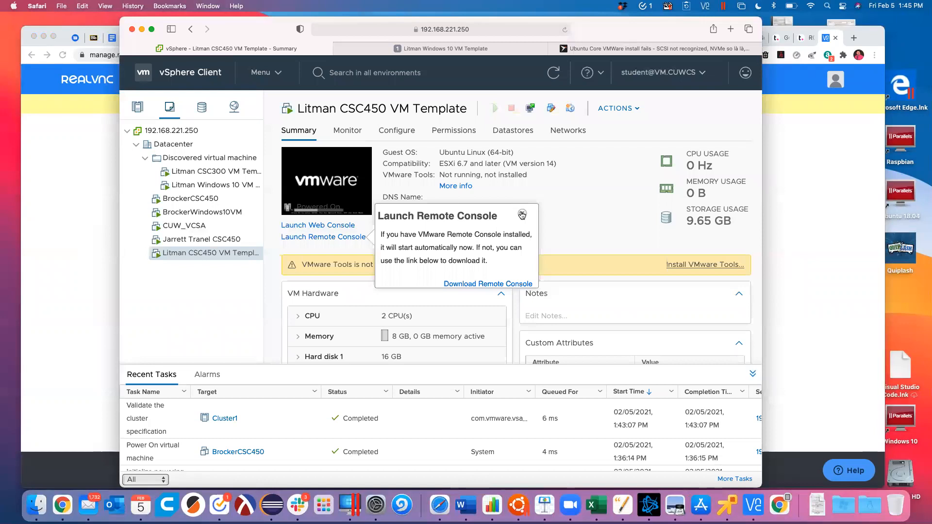
pyautogui.click(522, 215)
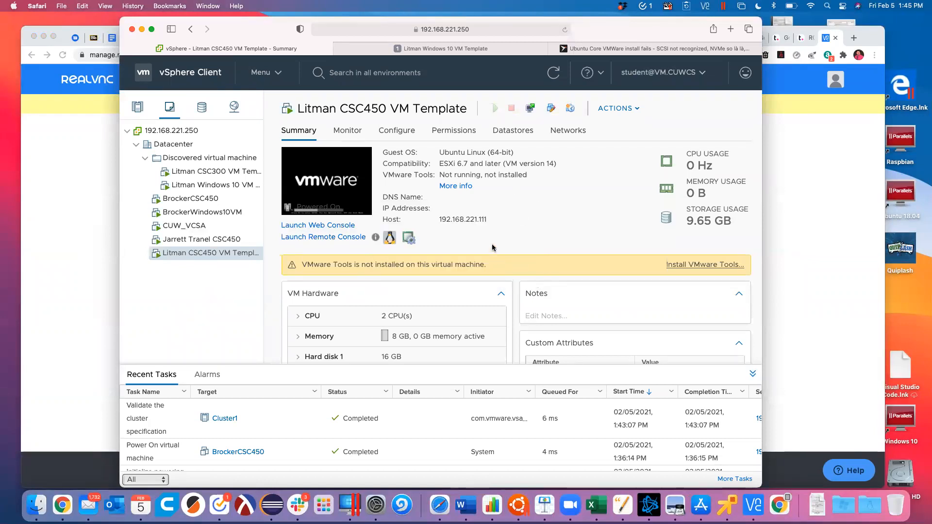
# Step: Switch to VMware Remote Console and close the VNC Server app menu without quitting
pyautogui.hotkey('ctrl', 'Right')
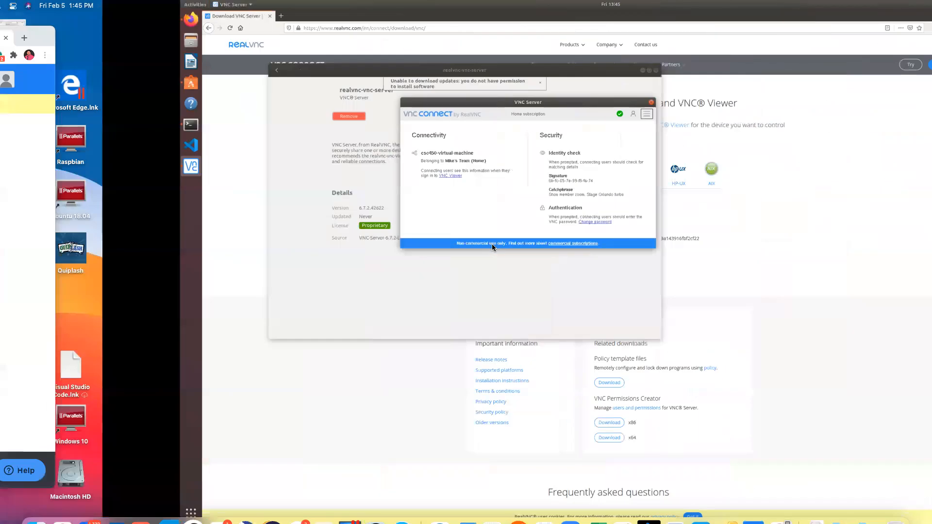
pyautogui.hotkey('ctrl', 'Left')
pyautogui.press('super+Tab')
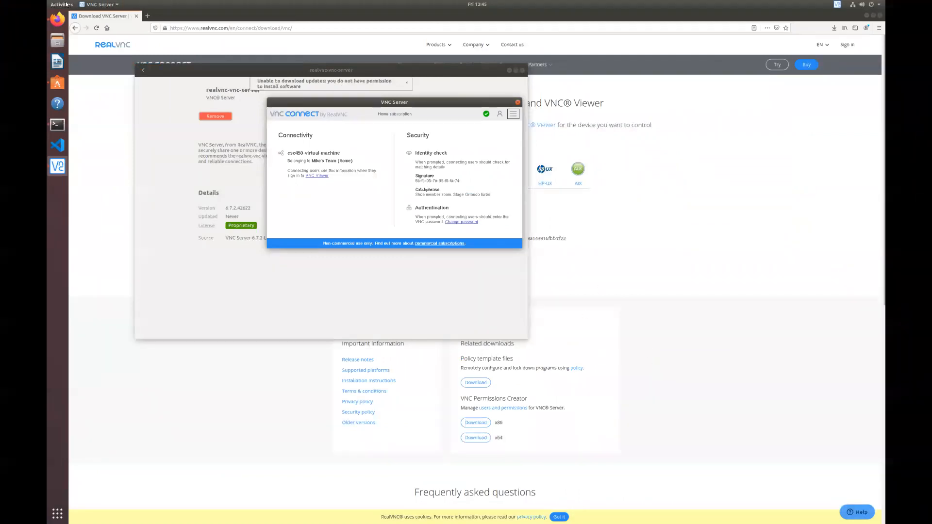
pyautogui.click(100, 5)
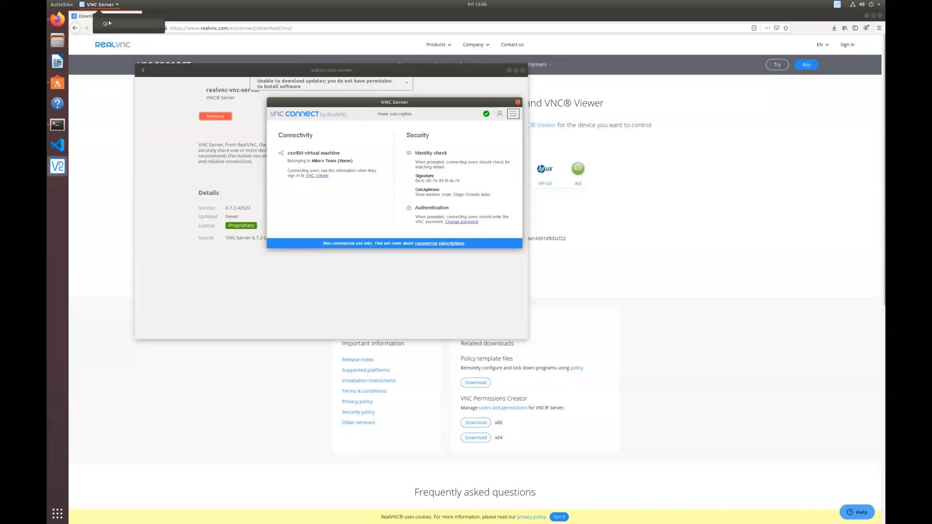
pyautogui.click(109, 232)
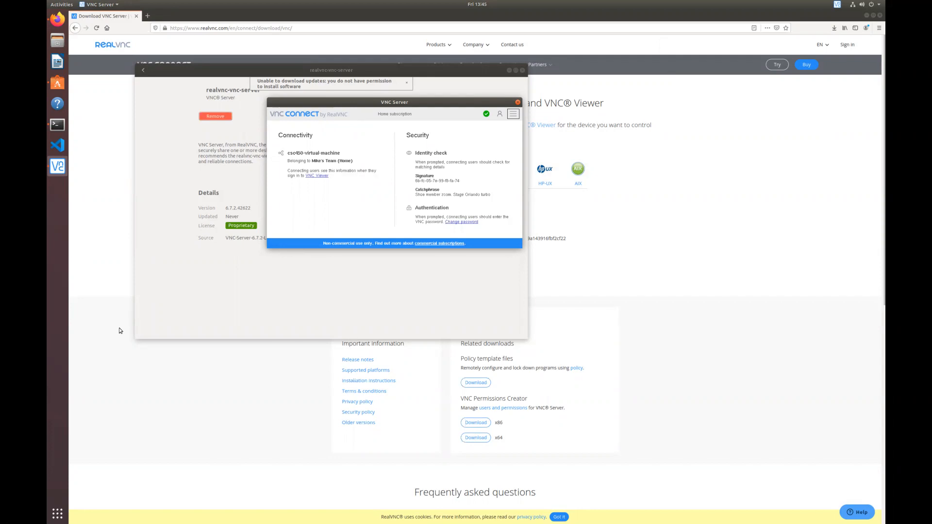
# Step: Raise the Firefox RealVNC download page and toggle the Ubuntu system menu
pyautogui.click(97, 413)
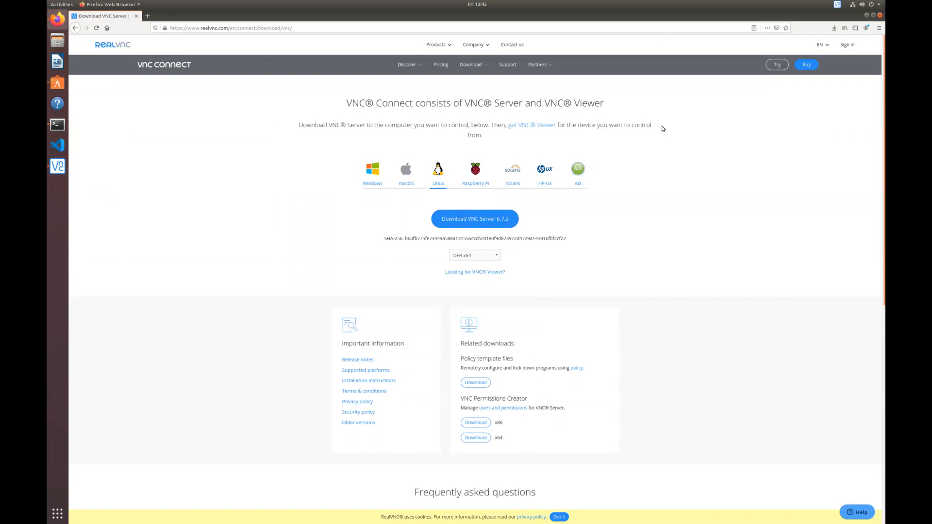
pyautogui.click(873, 6)
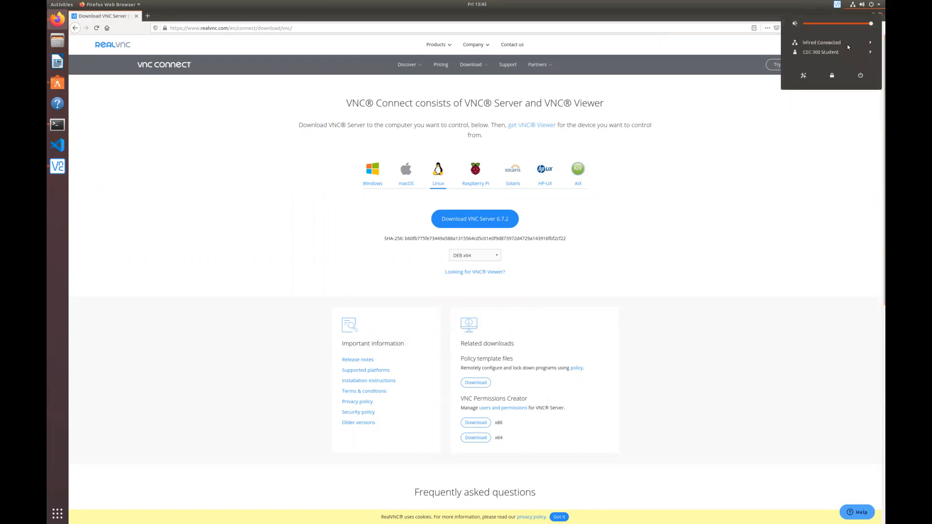
pyautogui.click(880, 5)
pyautogui.click(880, 5)
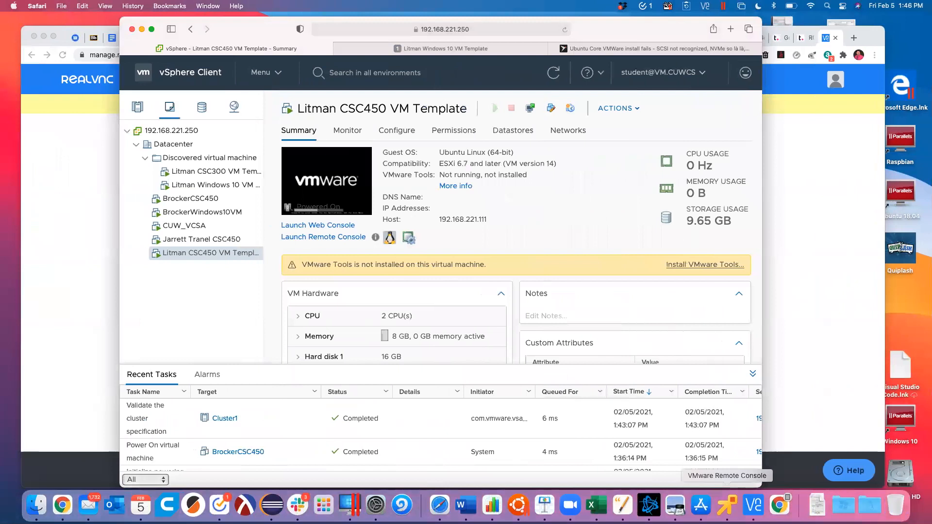
# Step: Dismiss the Remote Console dock menu and return to the full-screen Ubuntu console
pyautogui.rightClick(727, 505)
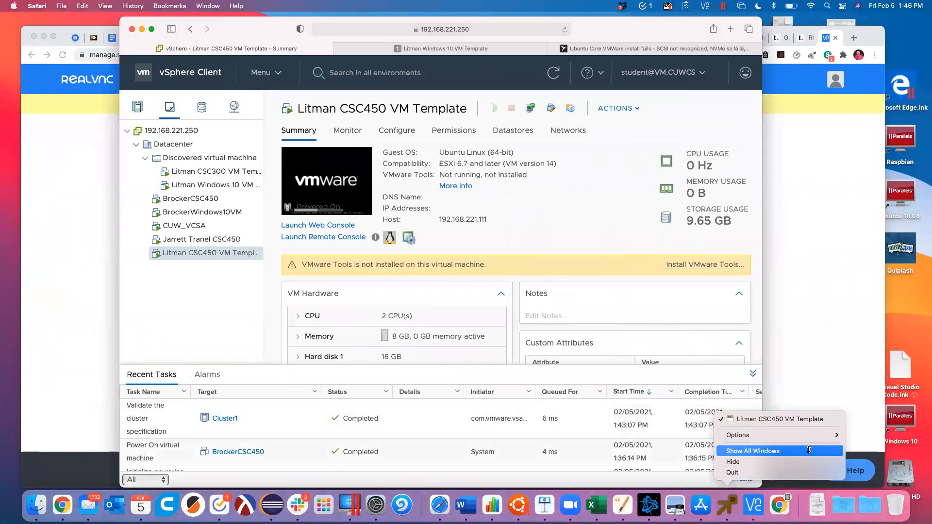
pyautogui.moveTo(820, 436)
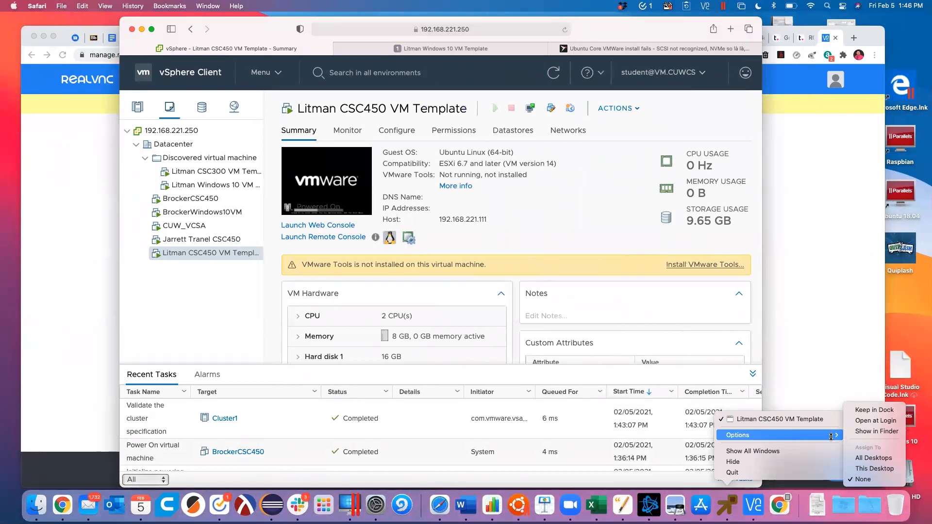
pyautogui.press('Escape')
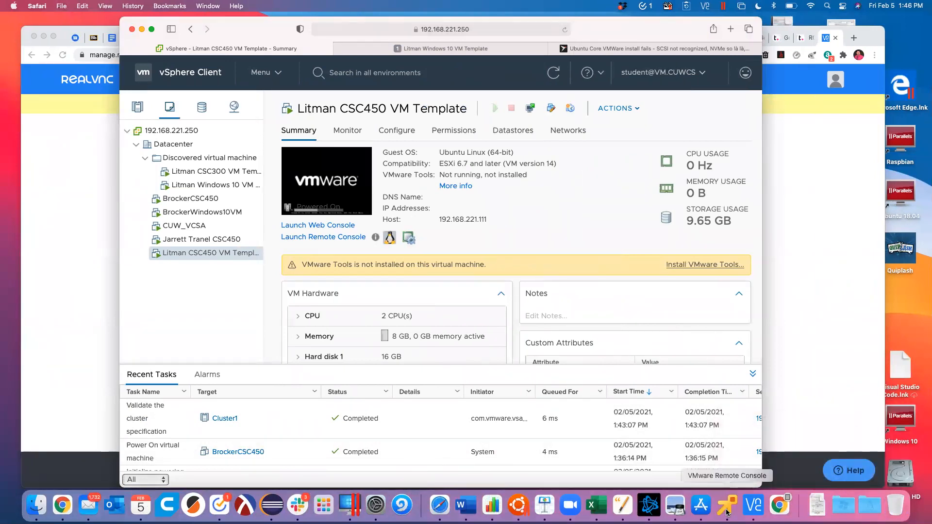
pyautogui.click(728, 509)
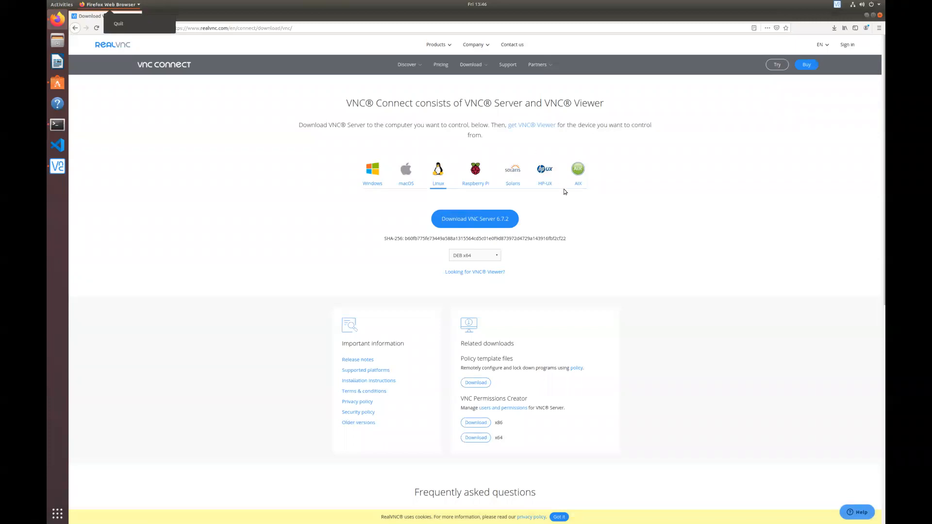
# Step: Close the Ubuntu system menu and switch back to the RealVNC Computers page in Chrome
pyautogui.moveTo(855, 7)
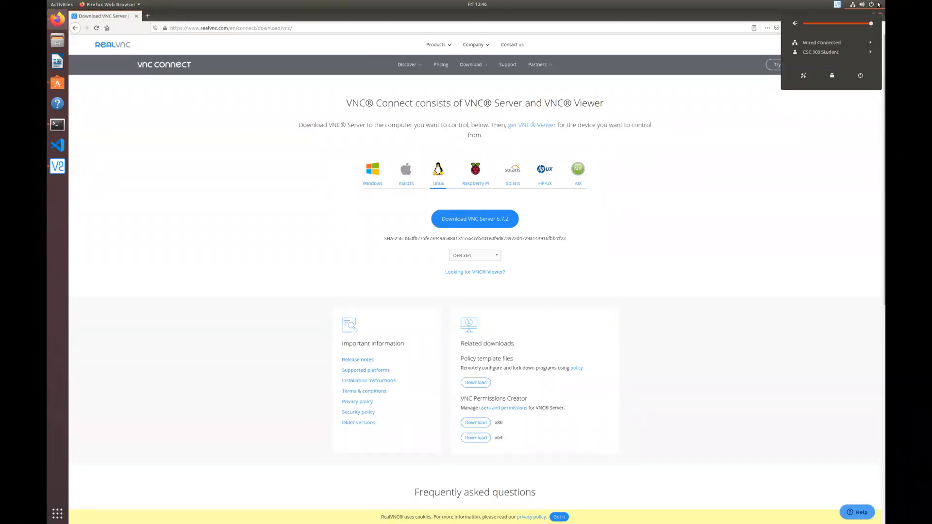
pyautogui.click(879, 5)
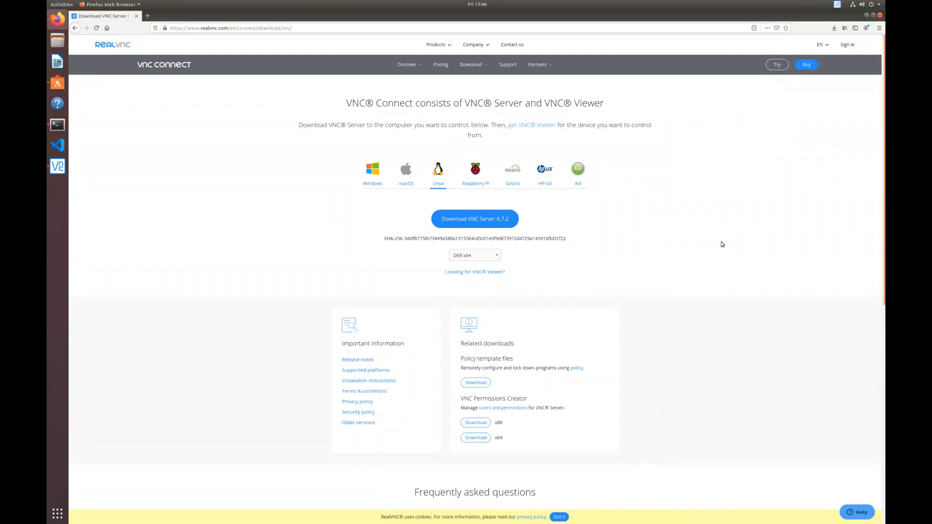
pyautogui.hotkey('ctrl', 'Left')
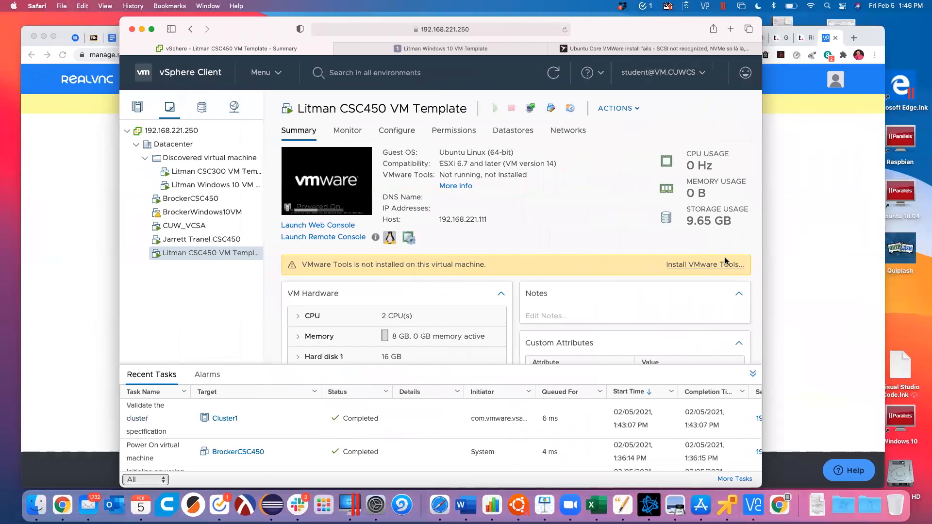
pyautogui.press('super+Tab')
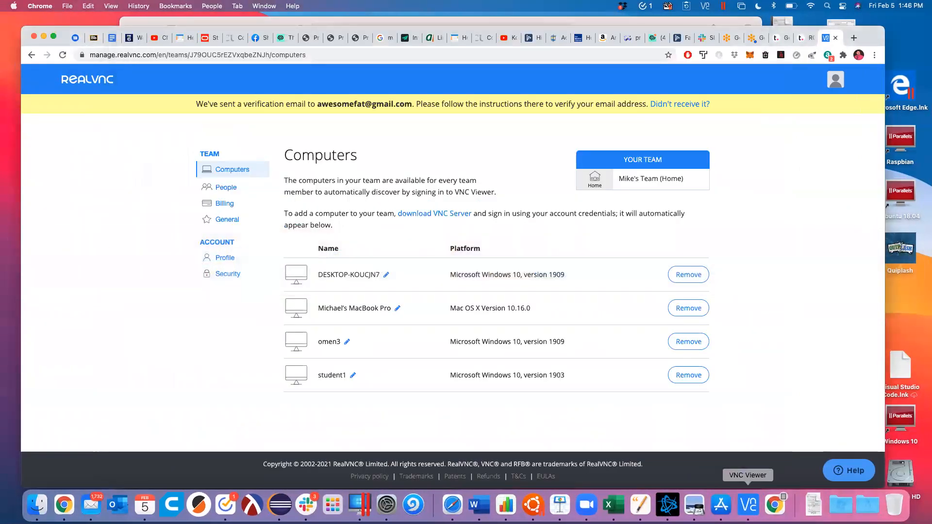
# Step: Launch VNC Viewer by searching 'vnc' in Spotlight
pyautogui.hotkey('ctrl', 'Right')
pyautogui.hotkey('ctrl', 'Left')
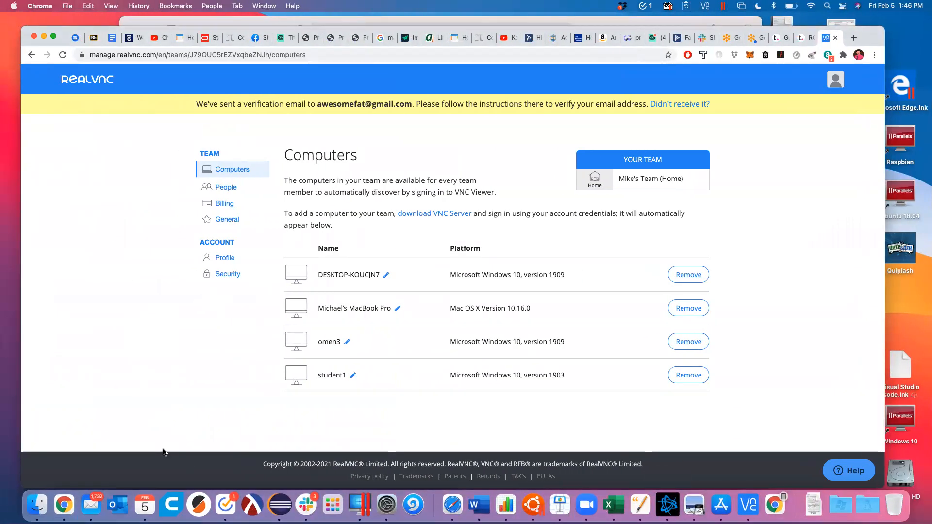
pyautogui.press('super+space')
pyautogui.write('vnc')
pyautogui.press('Return')
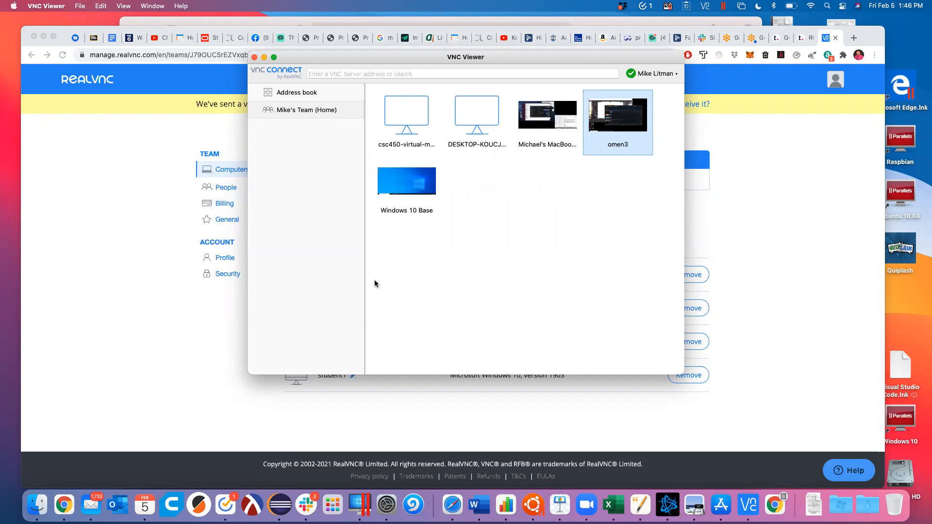
# Step: Deselect omen3, then select and double-click csc450-virtual-machine to connect
pyautogui.click(421, 272)
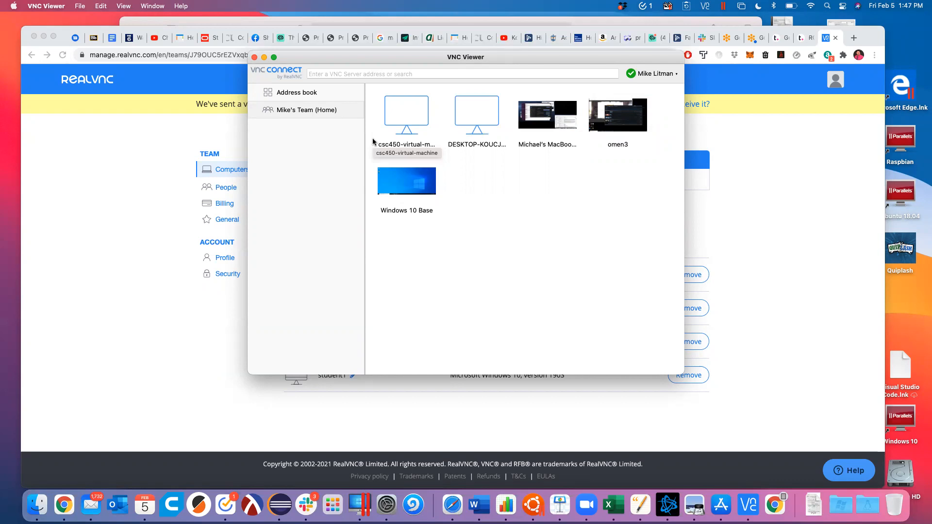
pyautogui.click(407, 119)
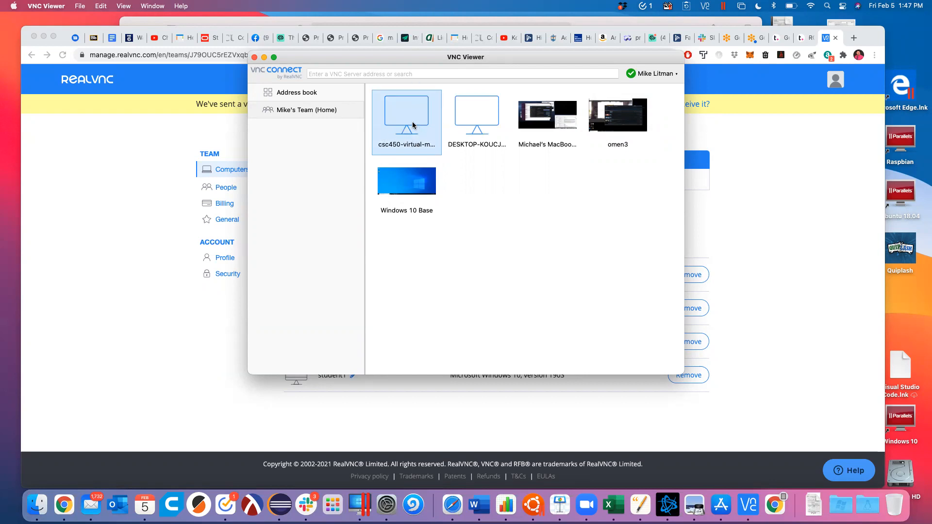
pyautogui.doubleClick(416, 127)
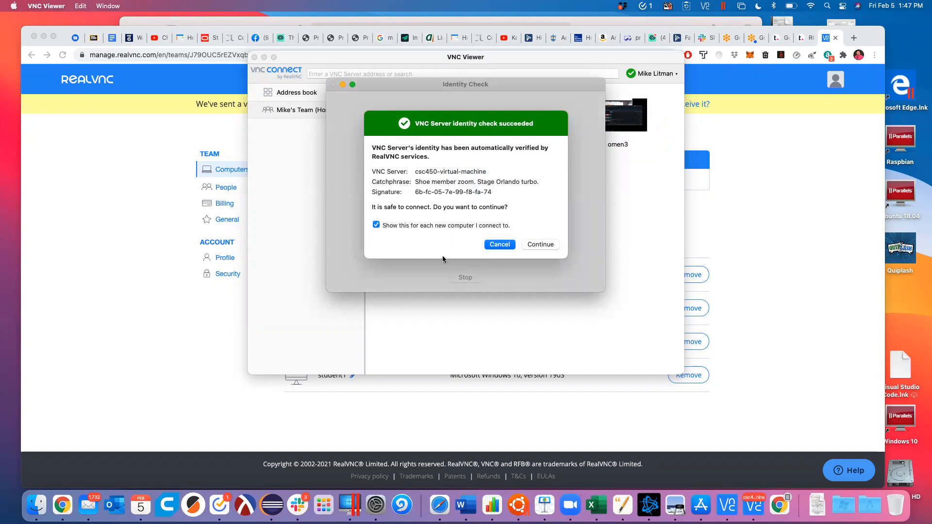
# Step: Accept the identity check, enter the VNC password with Remember password ticked, and unzoom the session window
pyautogui.click(540, 245)
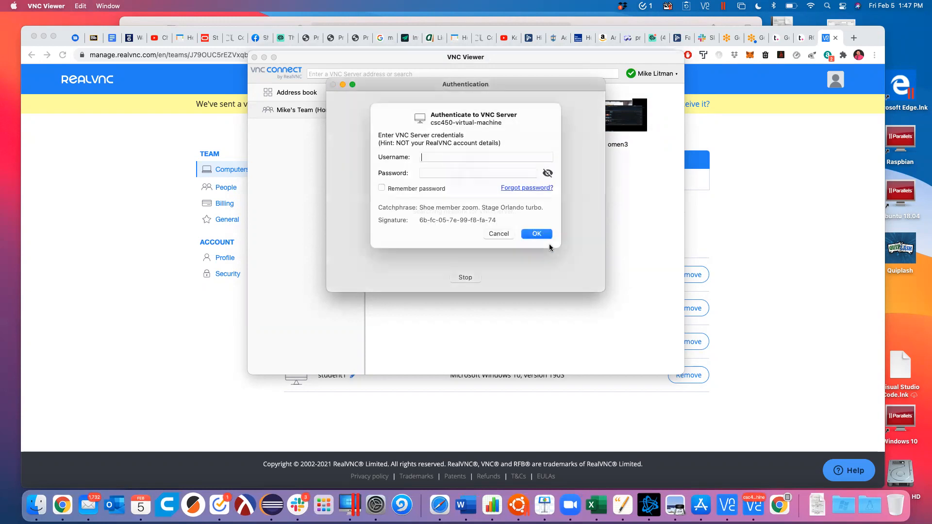
pyautogui.write('*******')
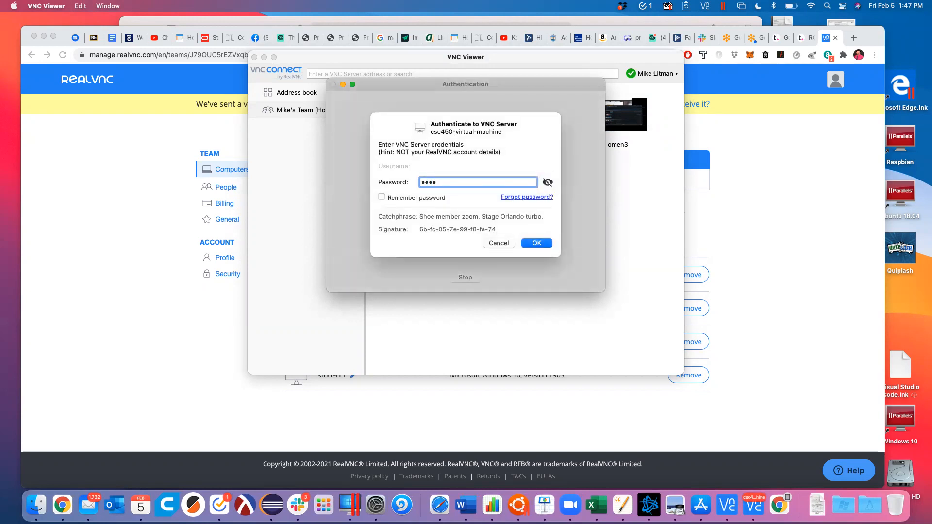
pyautogui.write('***')
pyautogui.click(382, 196)
pyautogui.click(536, 246)
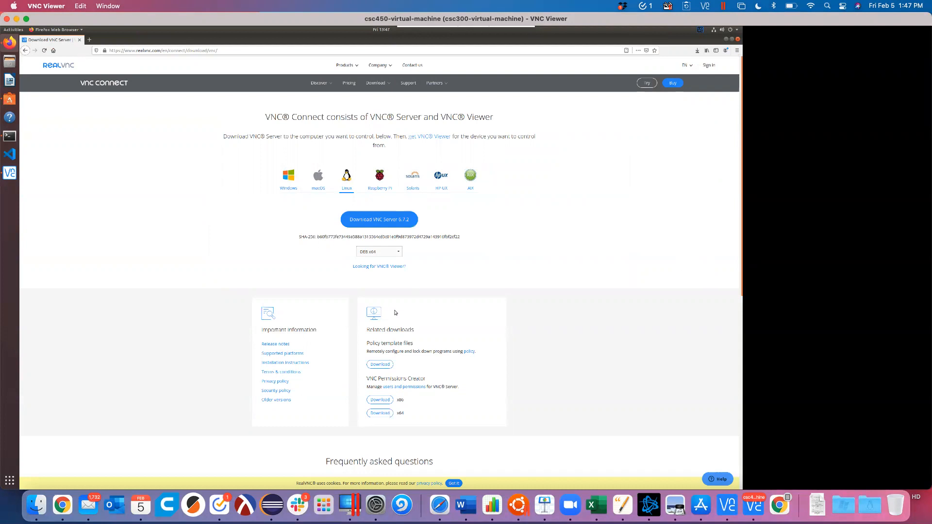
pyautogui.doubleClick(287, 17)
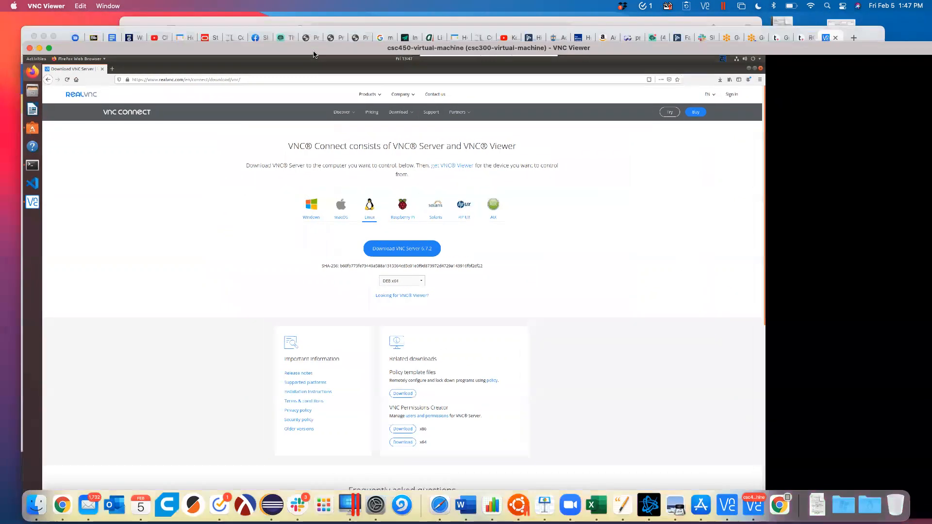
# Step: Reposition the remote session window and enlarge the Ubuntu Terminal window
pyautogui.doubleClick(312, 49)
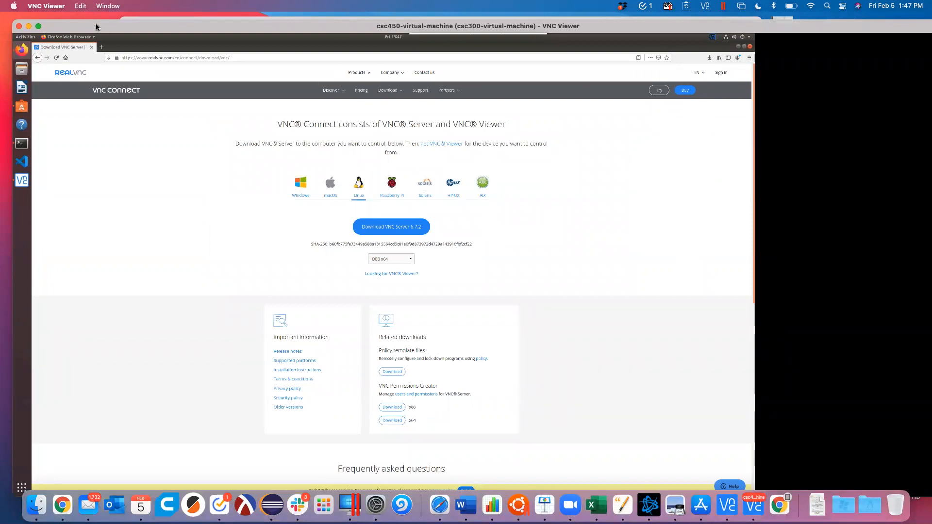
pyautogui.moveTo(97, 27); pyautogui.dragTo(87, 20)
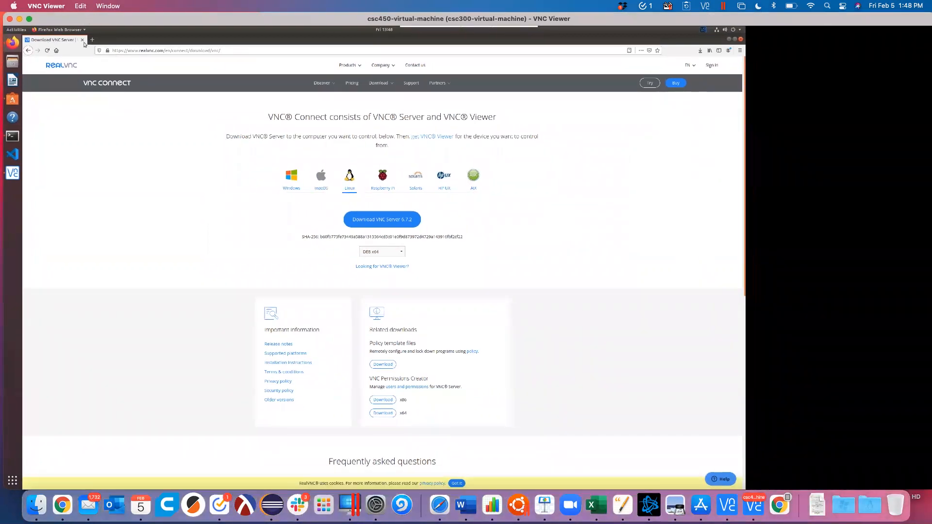
pyautogui.click(12, 136)
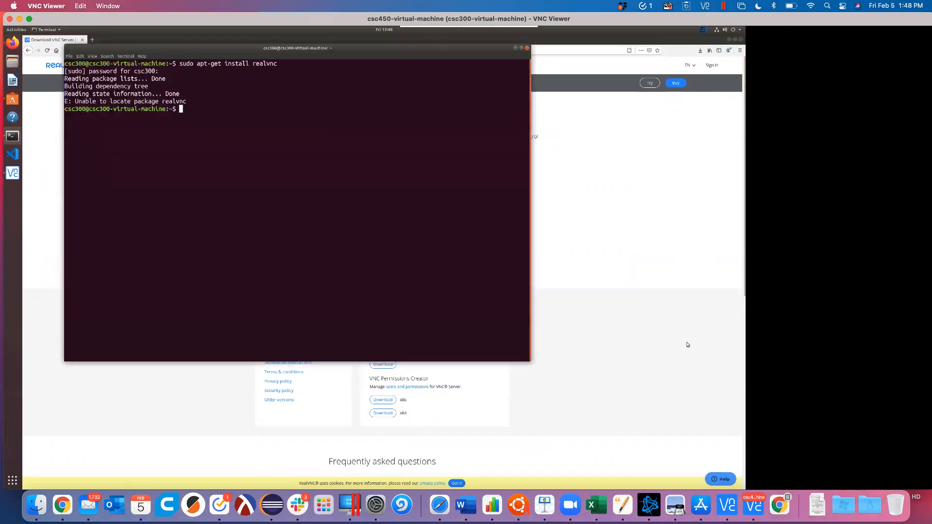
pyautogui.moveTo(526, 358); pyautogui.dragTo(740, 442)
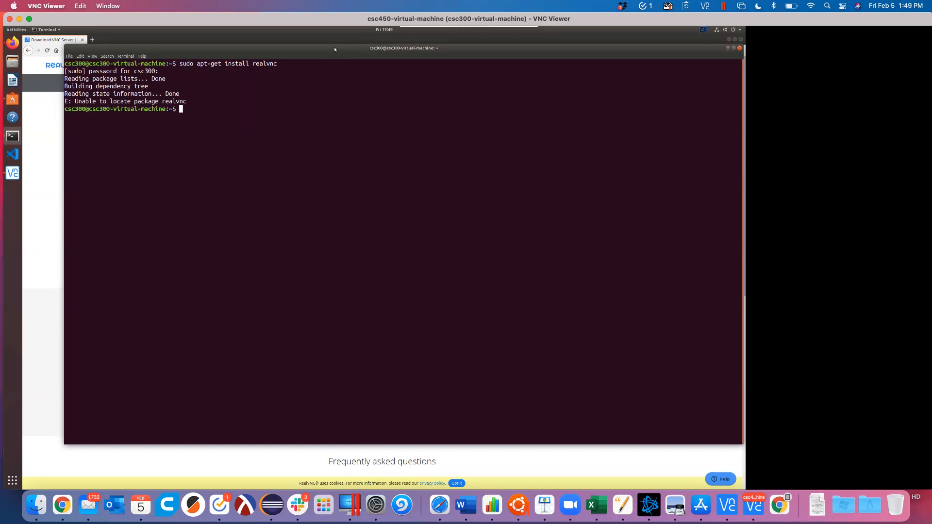
# Step: Stay in Terminal after checking the app switcher, then close the remote session
pyautogui.hotkey('alt', 'Tab')
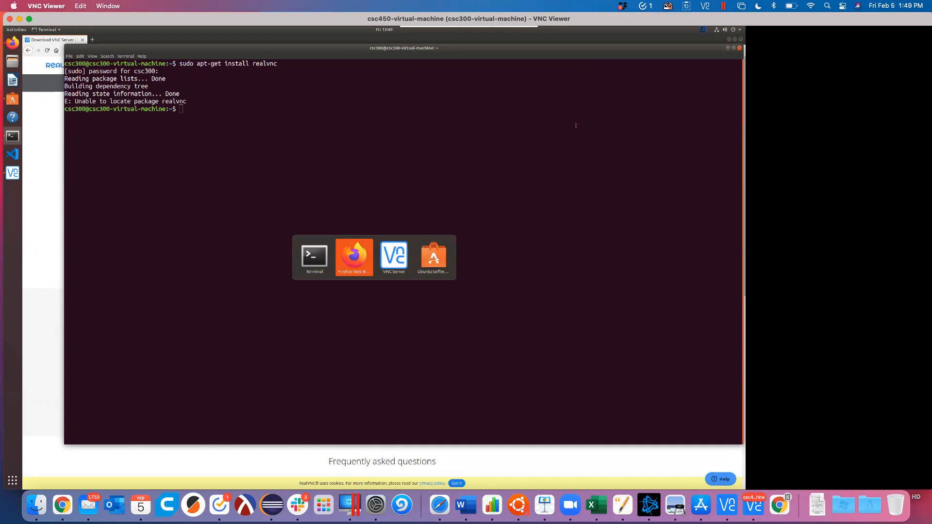
pyautogui.press('Escape')
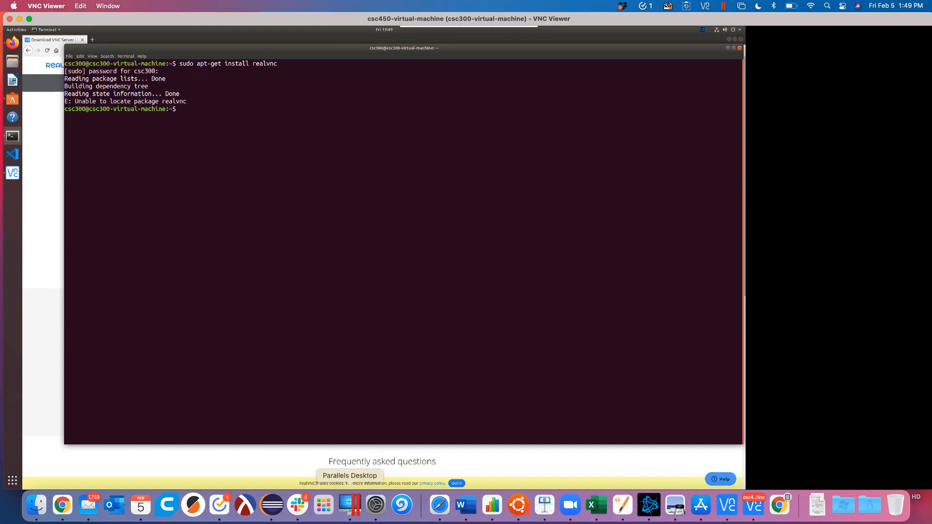
pyautogui.hotkey('alt', 'Tab')
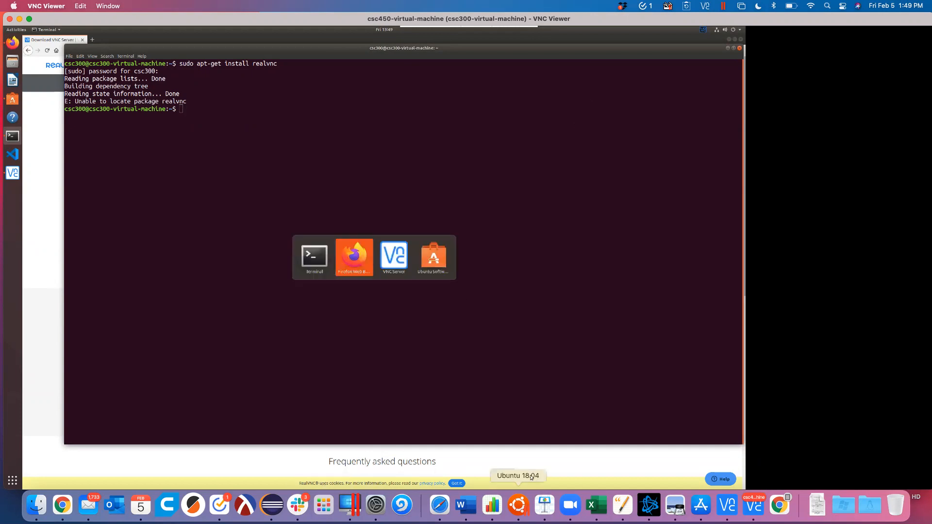
pyautogui.press('Escape')
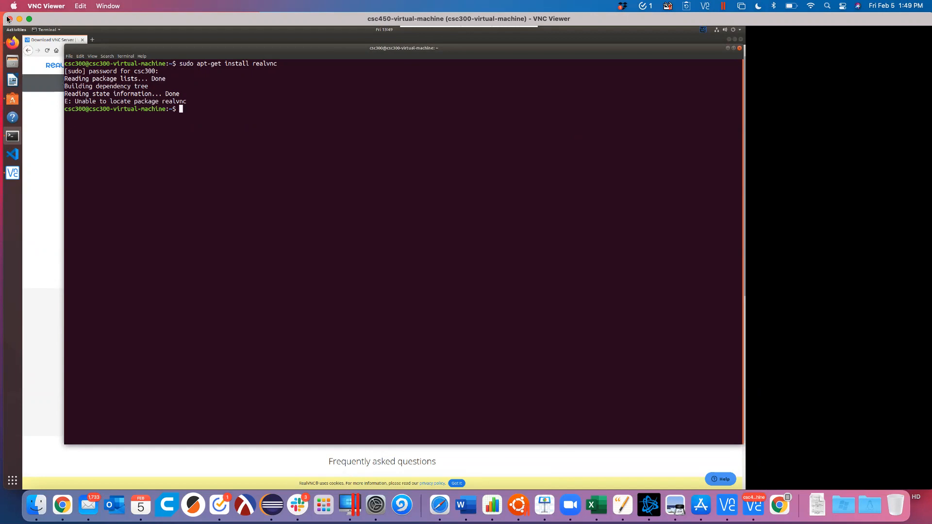
pyautogui.click(9, 18)
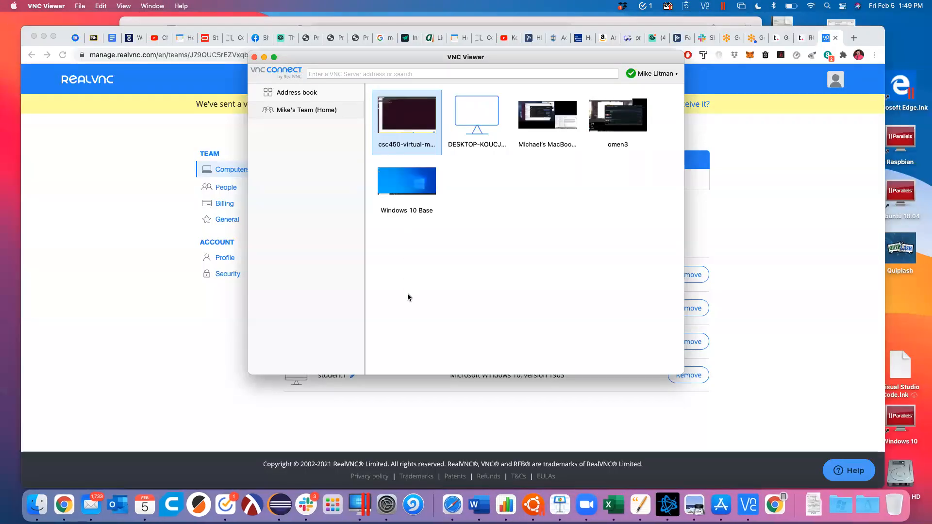
# Step: Start a new virtual machine from the Discovered virtual machine folder in vSphere
pyautogui.press('super+Tab')
pyautogui.press('super+Tab')
pyautogui.press('super+Tab')
pyautogui.press('super+Tab')
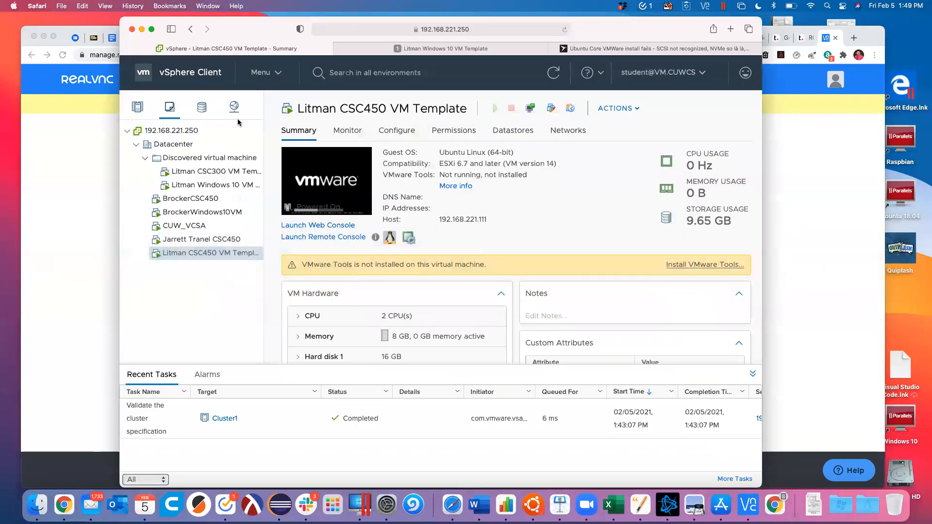
pyautogui.click(176, 159)
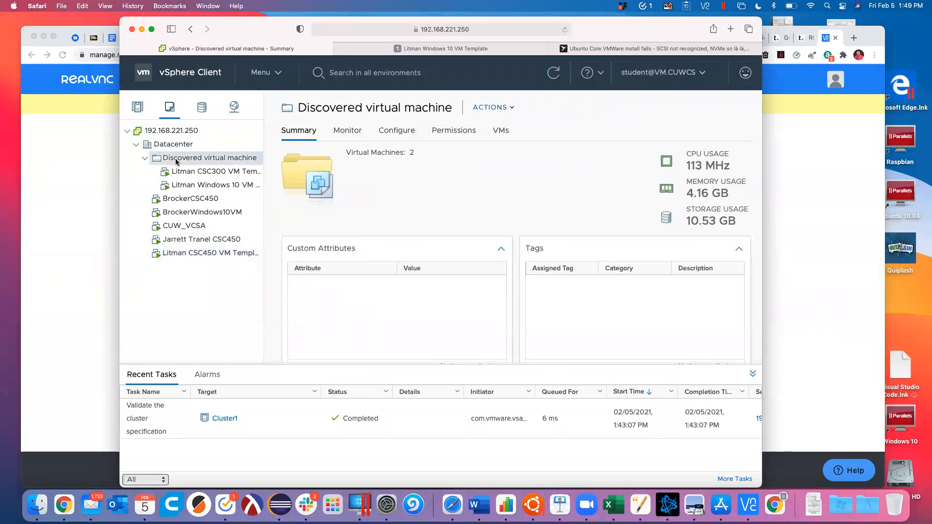
pyautogui.rightClick(178, 159)
pyautogui.click(233, 186)
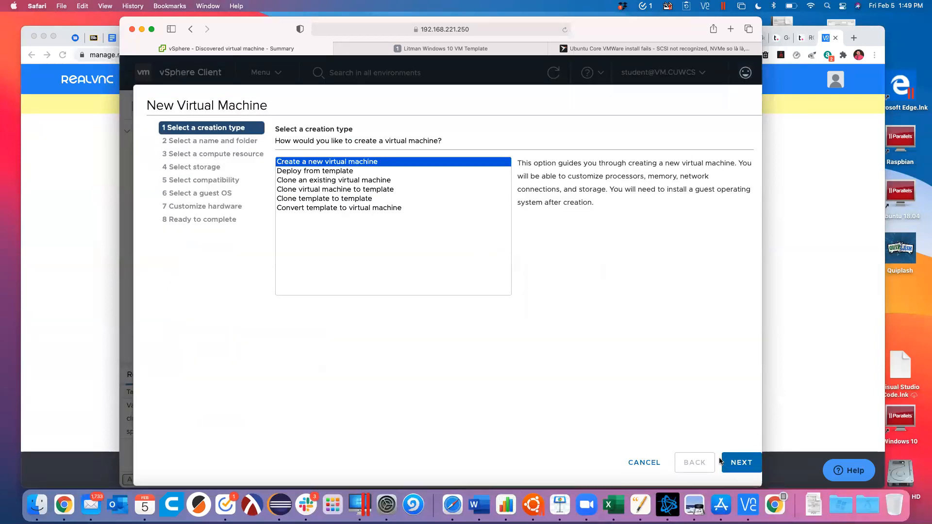
pyautogui.click(738, 468)
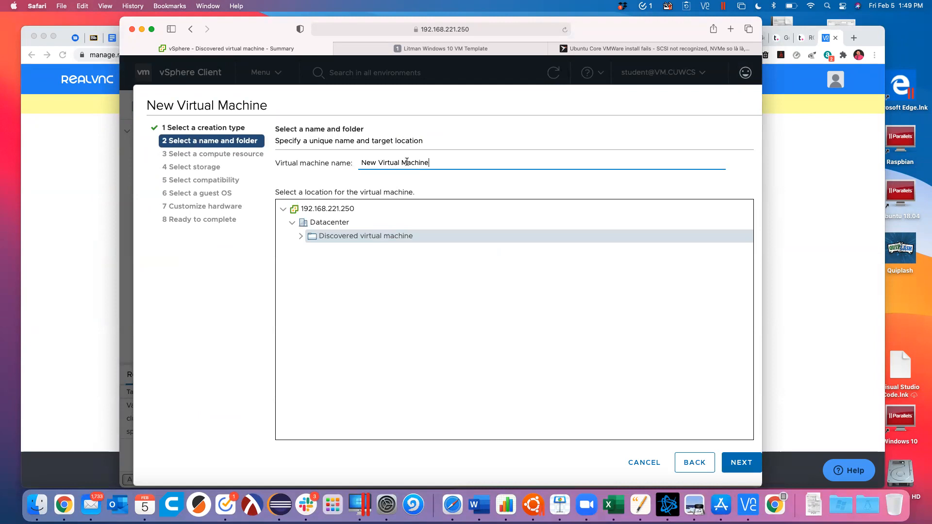
# Step: Name the new virtual machine 'Mac OS'
pyautogui.press('BackSpace')
pyautogui.press('BackSpace')
pyautogui.press('BackSpace')
pyautogui.press('BackSpace')
pyautogui.press('BackSpace')
pyautogui.press('BackSpace')
pyautogui.press('BackSpace')
pyautogui.press('BackSpace')
pyautogui.press('BackSpace')
pyautogui.press('BackSpace')
pyautogui.press('BackSpace')
pyautogui.press('BackSpace')
pyautogui.press('BackSpace')
pyautogui.press('BackSpace')
pyautogui.press('BackSpace')
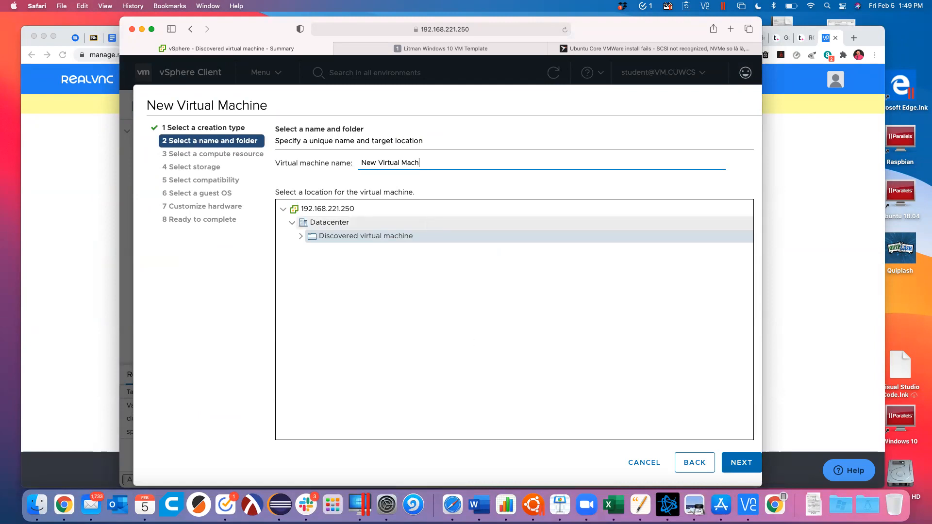
pyautogui.press('BackSpace')
pyautogui.press('BackSpace')
pyautogui.press('BackSpace')
pyautogui.press('BackSpace')
pyautogui.write('Mac OS')
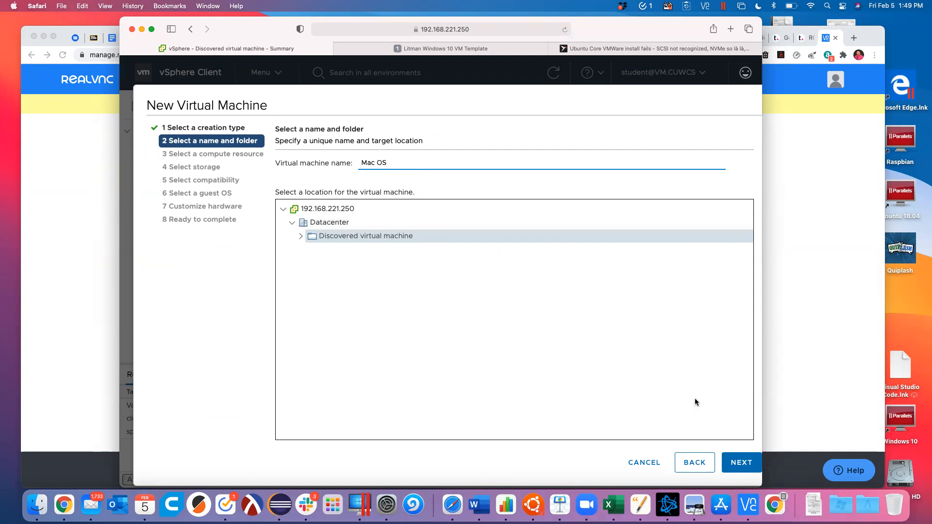
pyautogui.click(743, 464)
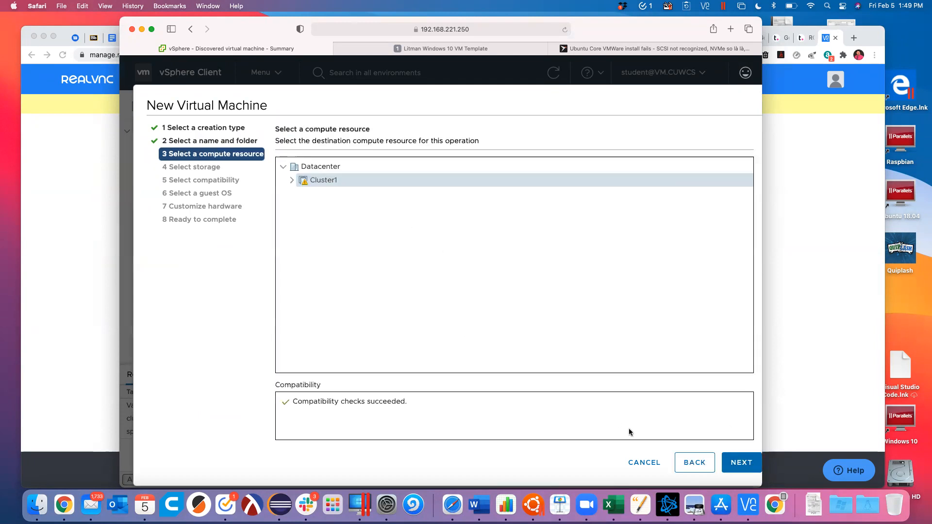
# Step: Place the VM on Cluster1 and the vms datastore, keeping ESXi 6.7 compatibility
pyautogui.click(739, 458)
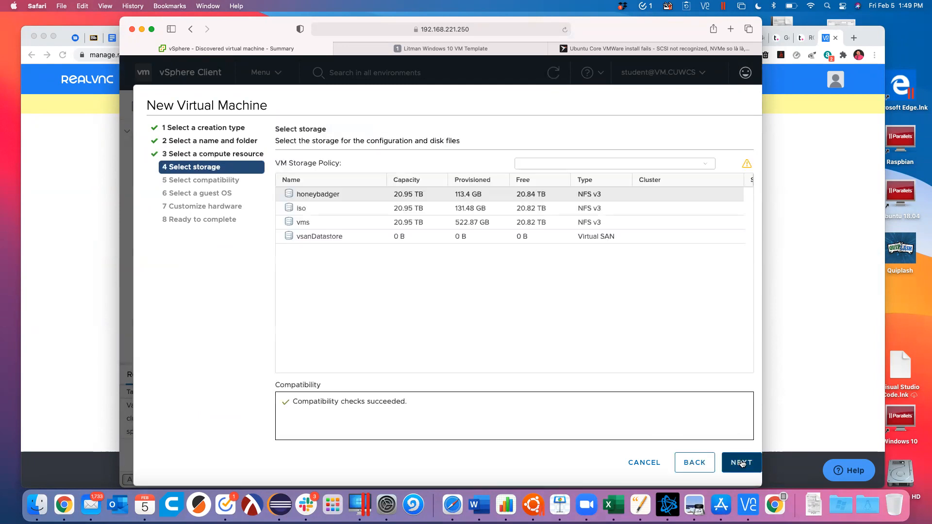
pyautogui.click(313, 223)
pyautogui.click(739, 463)
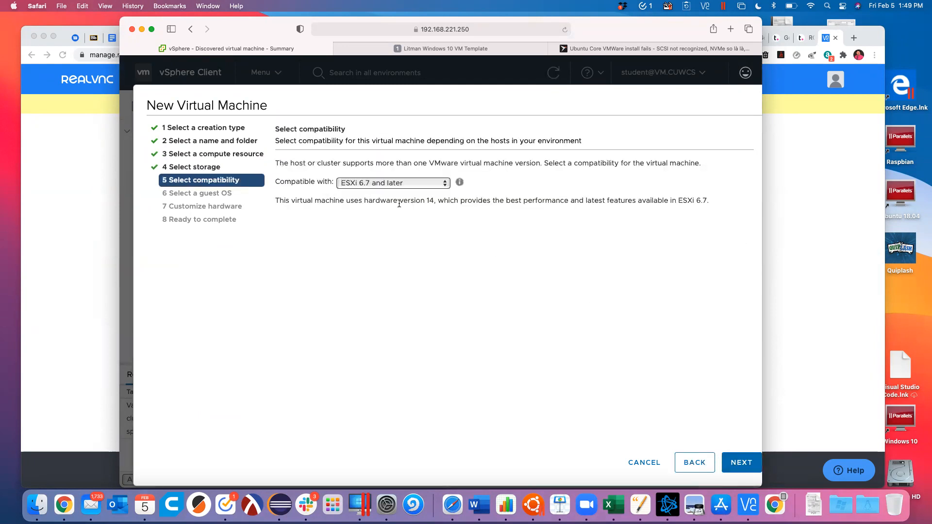
pyautogui.click(739, 463)
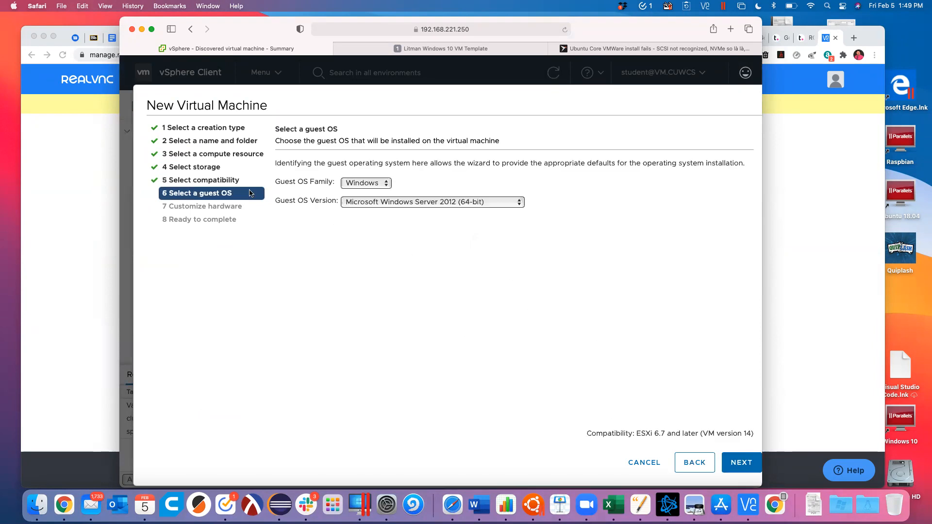
# Step: Set the guest OS family to Other and review the version list
pyautogui.click(378, 188)
pyautogui.click(372, 204)
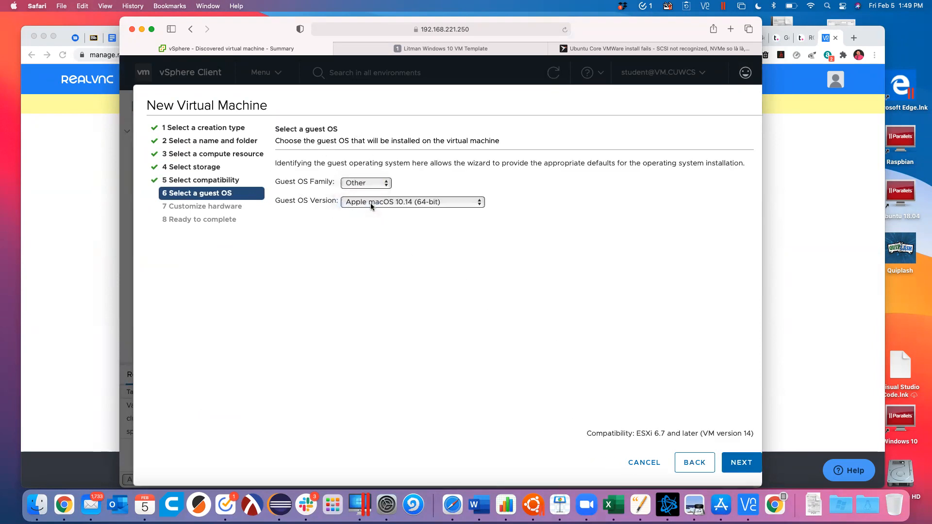
pyautogui.click(378, 204)
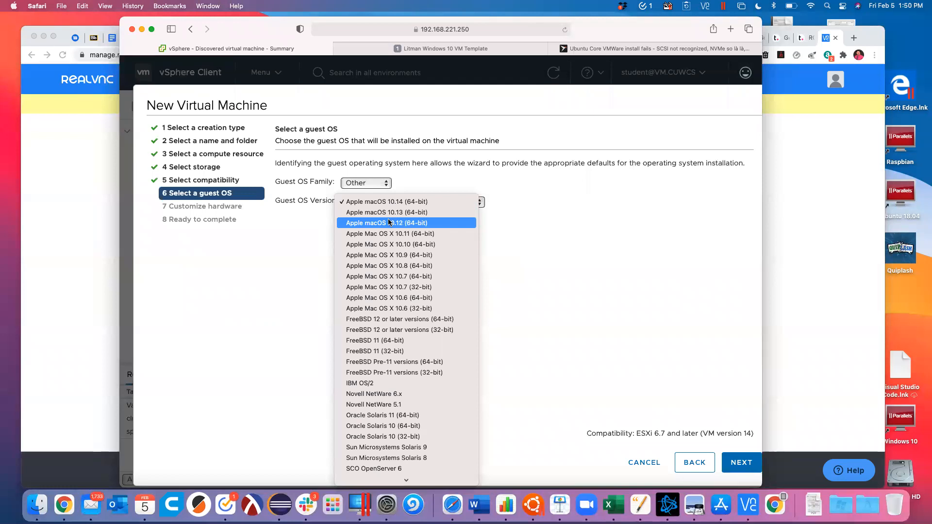
pyautogui.click(238, 341)
# Step: Check this Mac's macOS version, then keep macOS 10.14 as the guest OS version
pyautogui.click(13, 6)
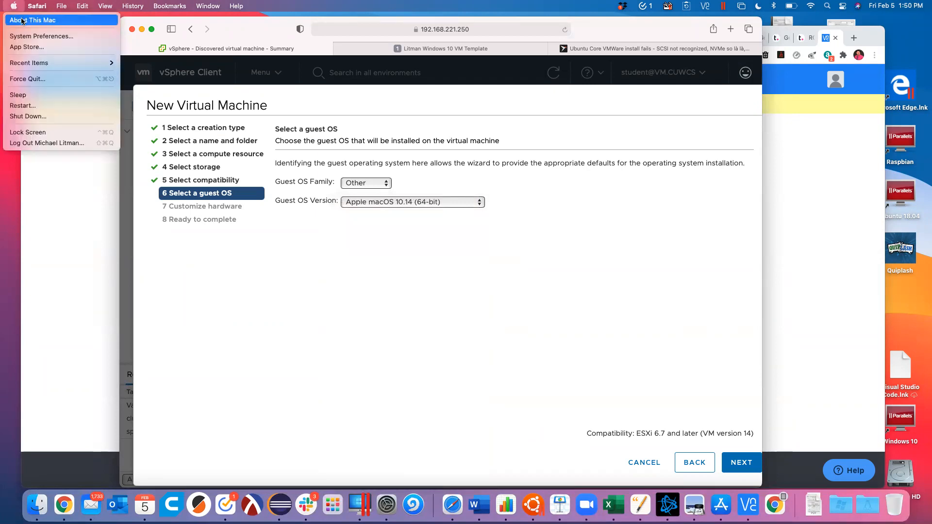
pyautogui.click(23, 21)
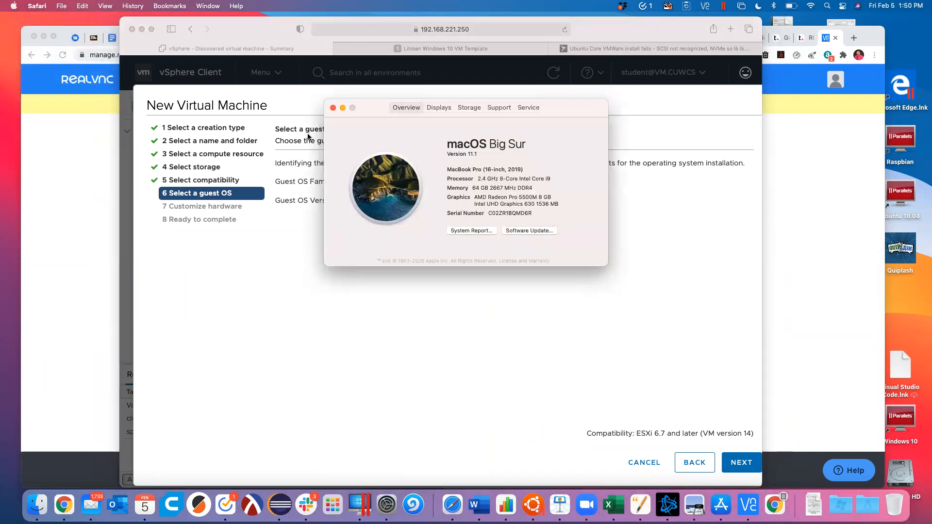
pyautogui.click(332, 109)
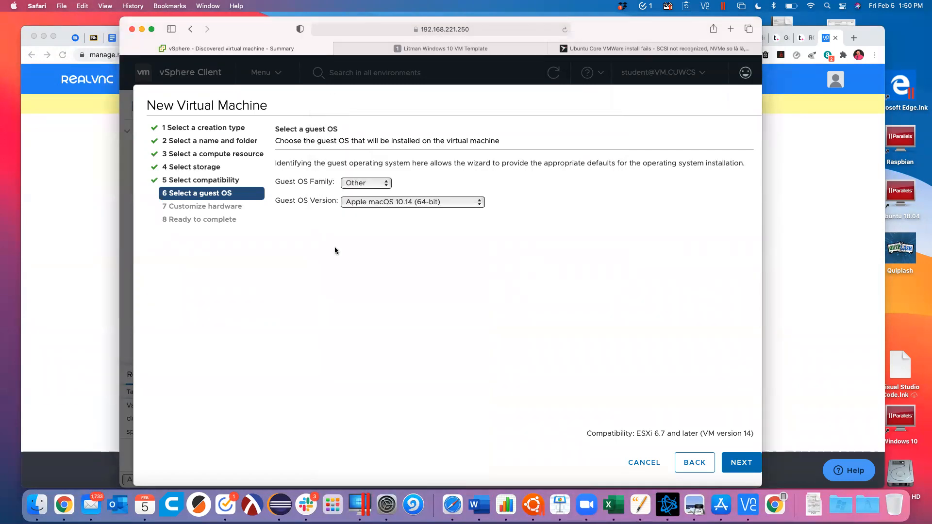
pyautogui.click(407, 203)
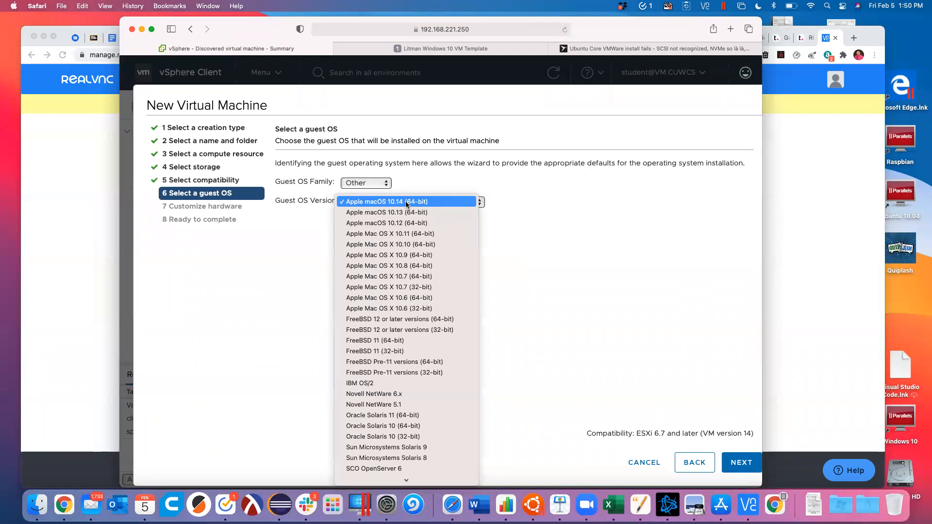
pyautogui.click(272, 330)
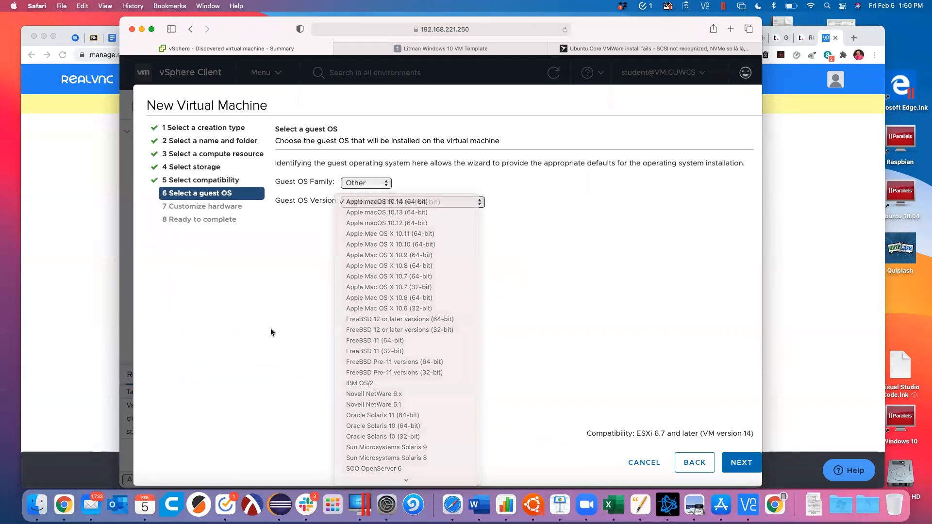
pyautogui.click(669, 50)
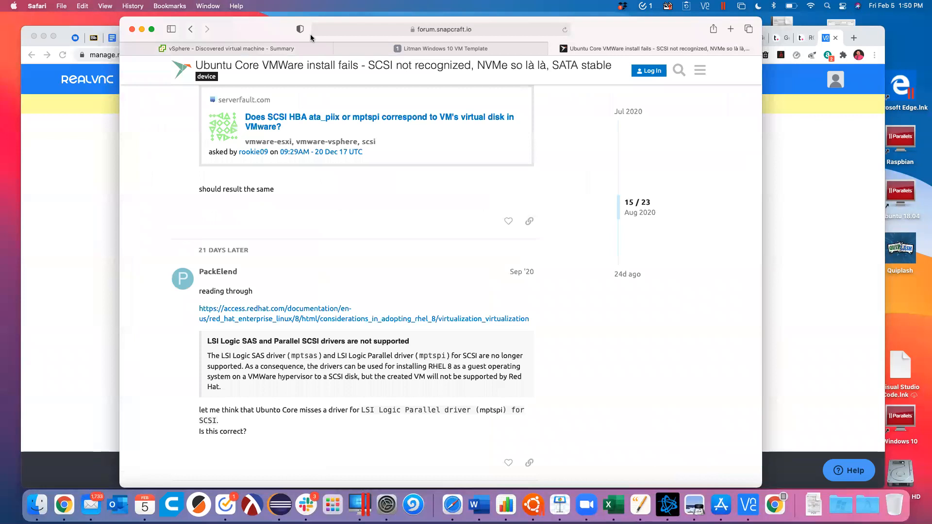
# Step: Search Google for 'mac os 10.14', then advance the wizard to hardware customization
pyautogui.click(434, 30)
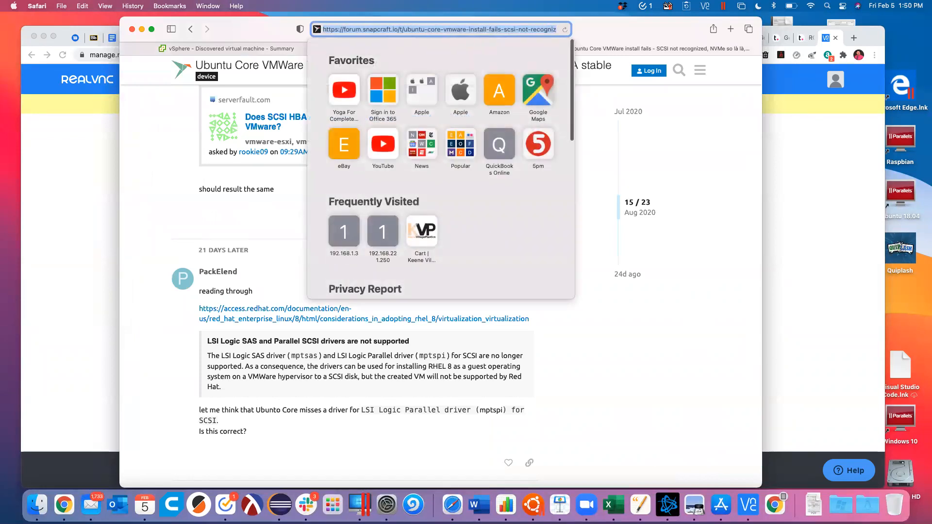
pyautogui.write('mac os 10.14')
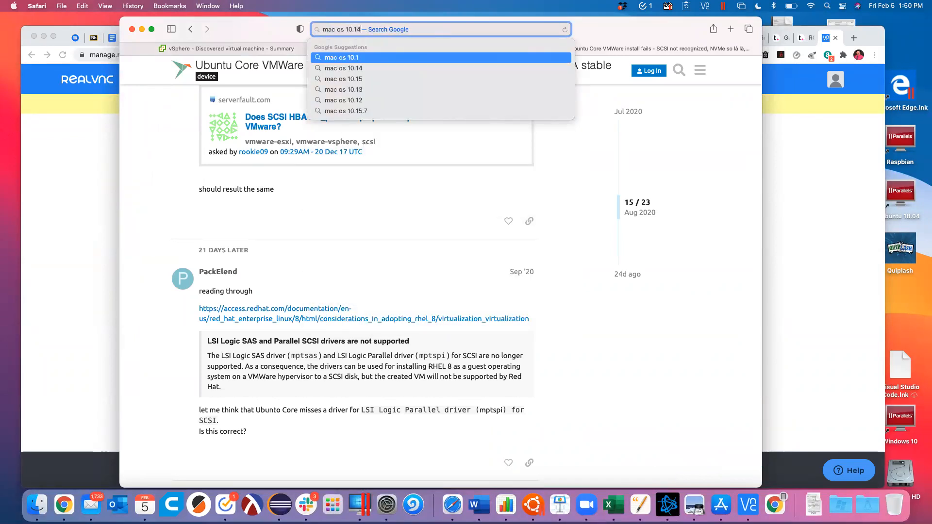
pyautogui.press('Return')
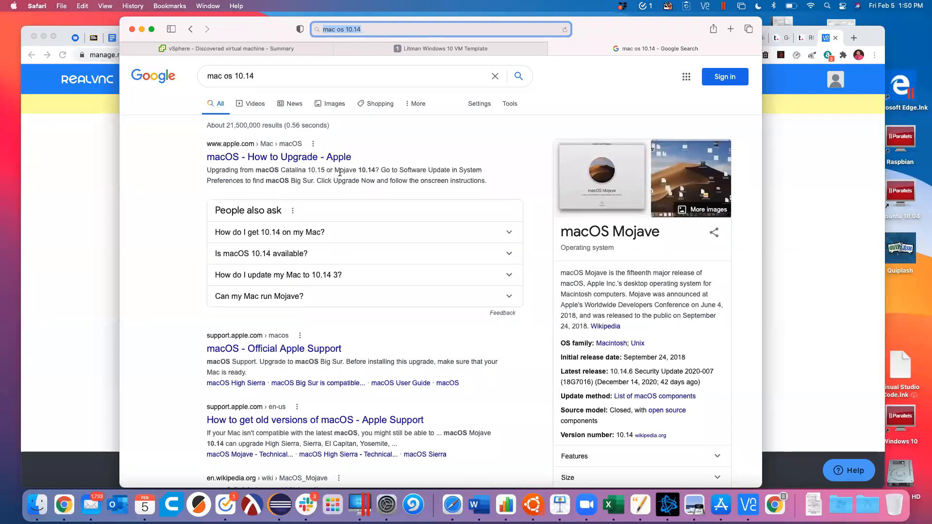
pyautogui.click(183, 49)
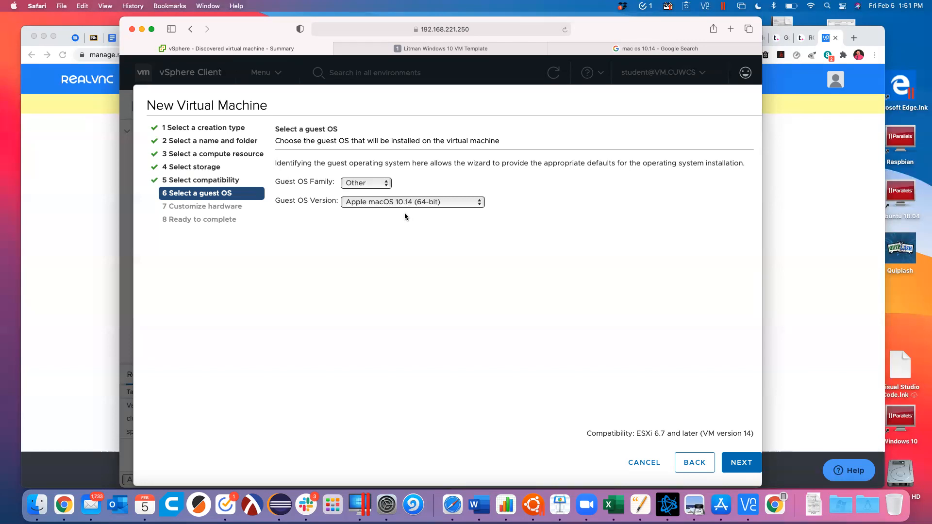
pyautogui.click(735, 464)
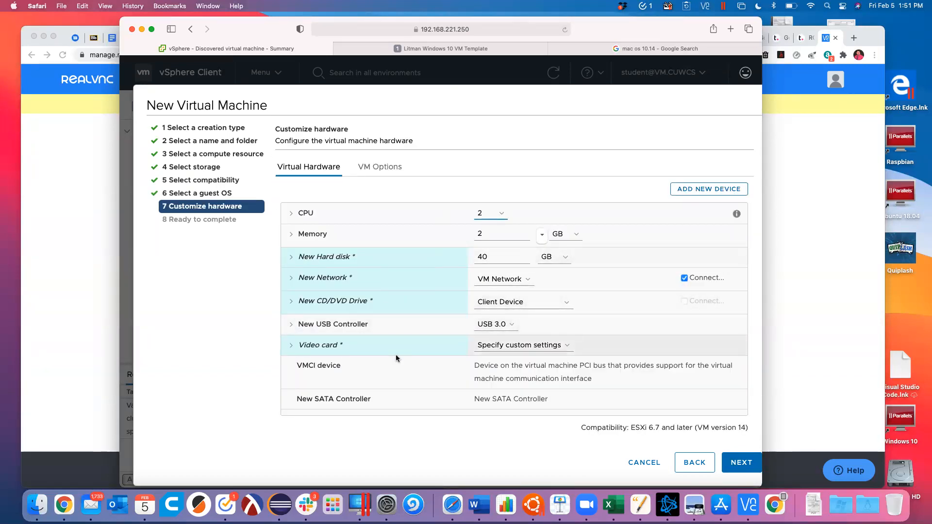
# Step: Switch the CD/DVD drive from Content Library ISO to Datastore ISO File, then revisit the search
pyautogui.click(501, 309)
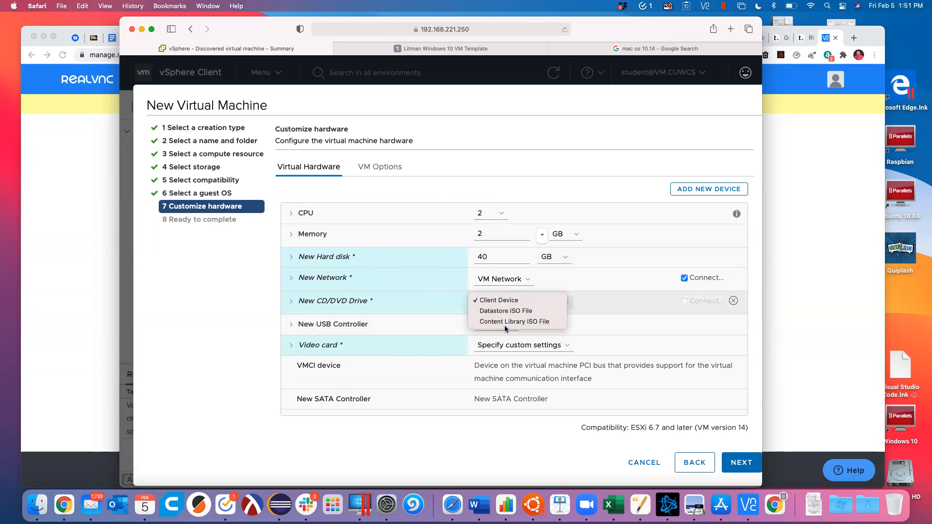
pyautogui.click(500, 324)
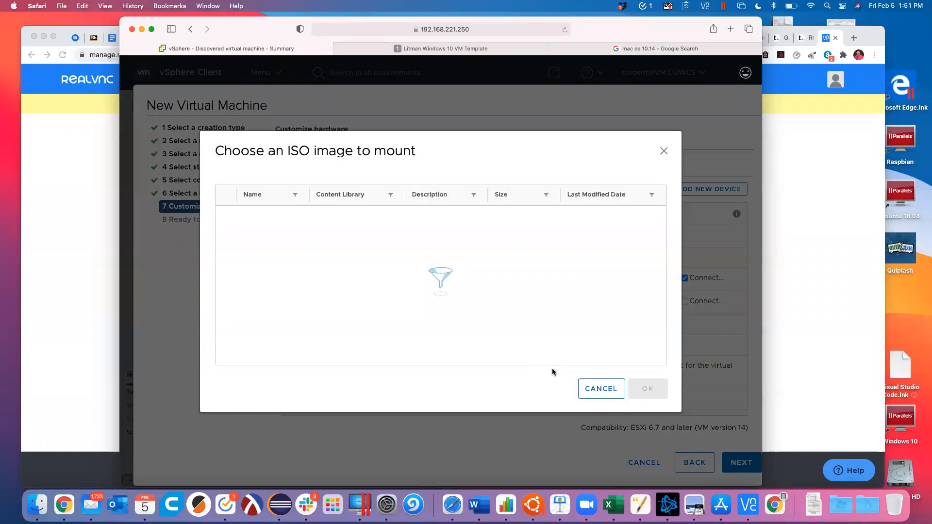
pyautogui.click(601, 388)
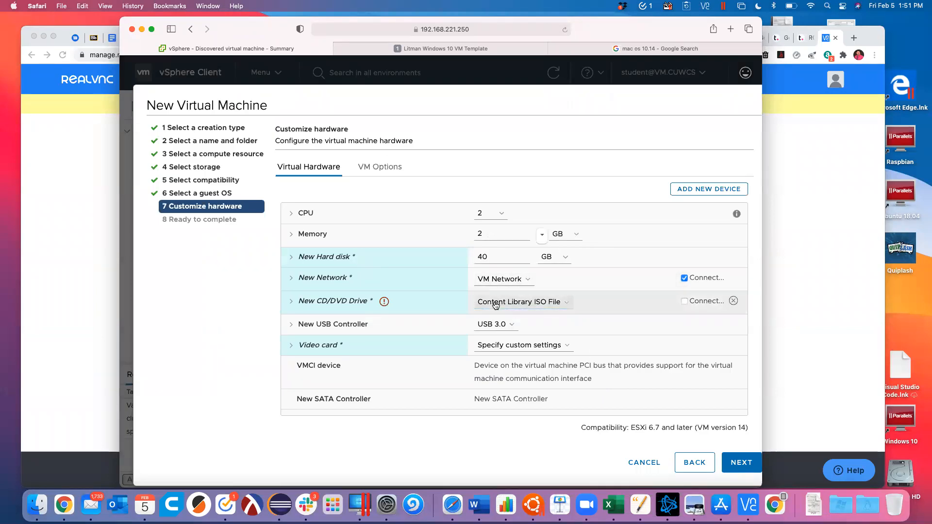
pyautogui.click(481, 302)
pyautogui.click(485, 290)
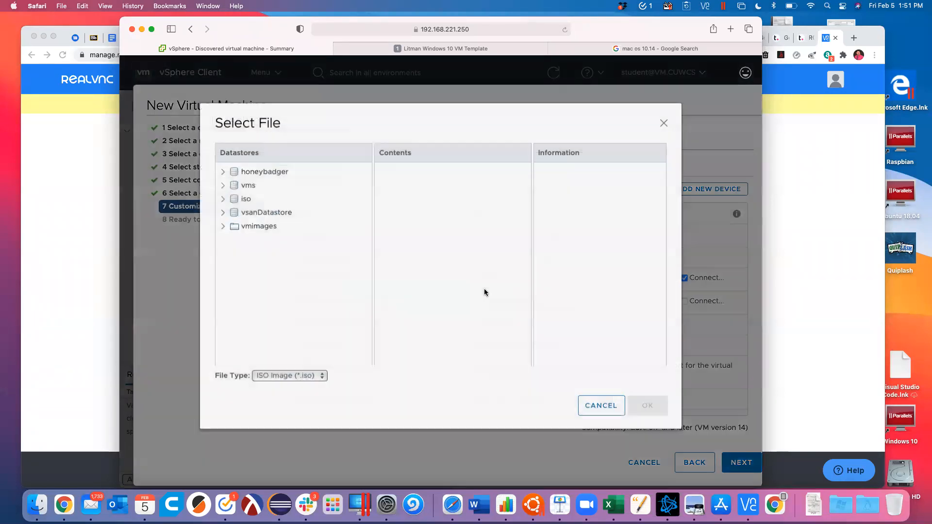
pyautogui.click(612, 414)
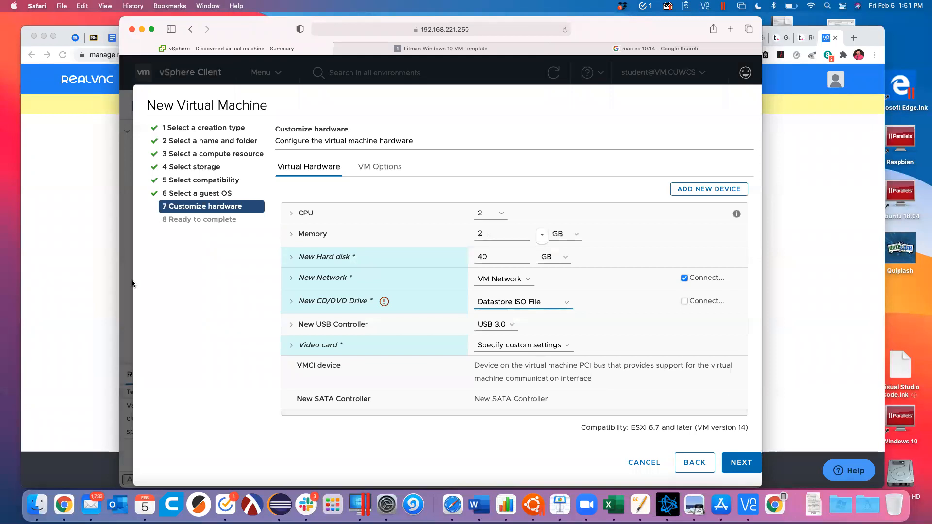
pyautogui.click(618, 48)
pyautogui.click(270, 73)
# Step: Search 'mac os 10.14 iso' and download the Mojave ISO image from ISORIVER
pyautogui.write('iso')
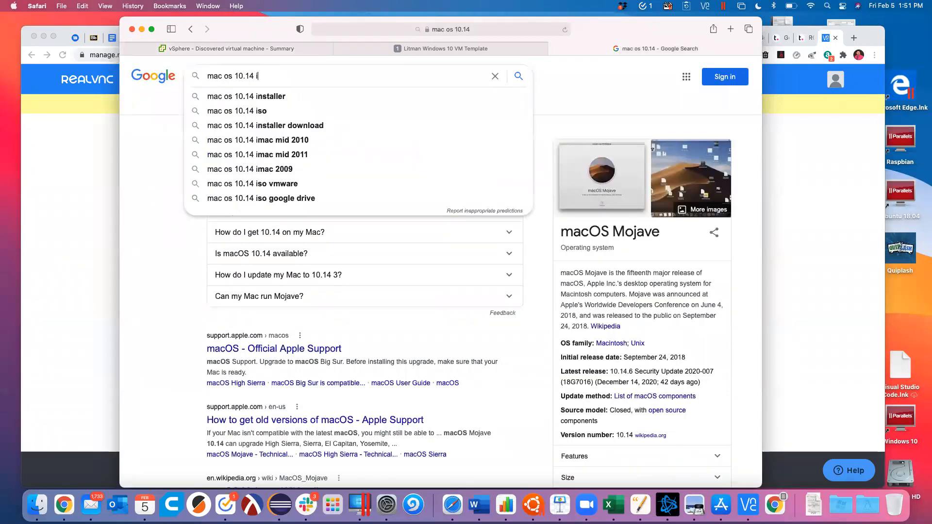
pyautogui.press('Return')
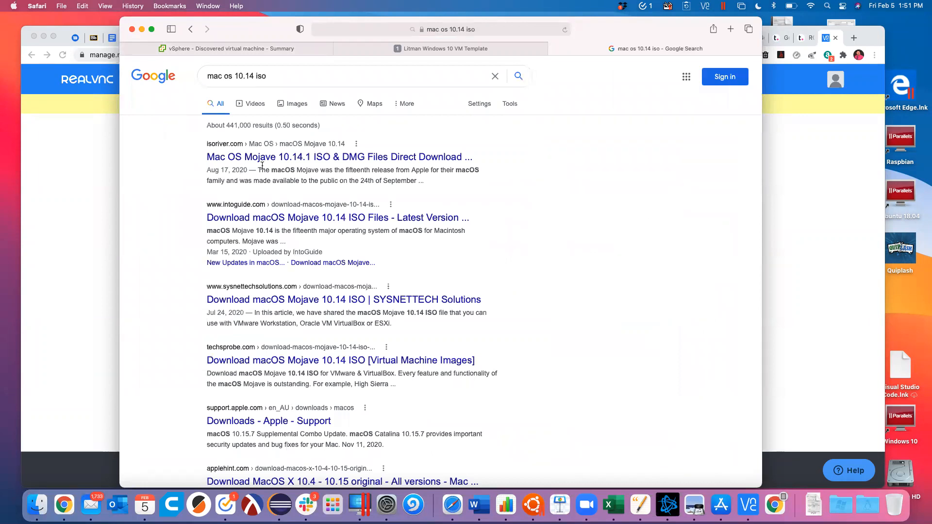
pyautogui.click(302, 162)
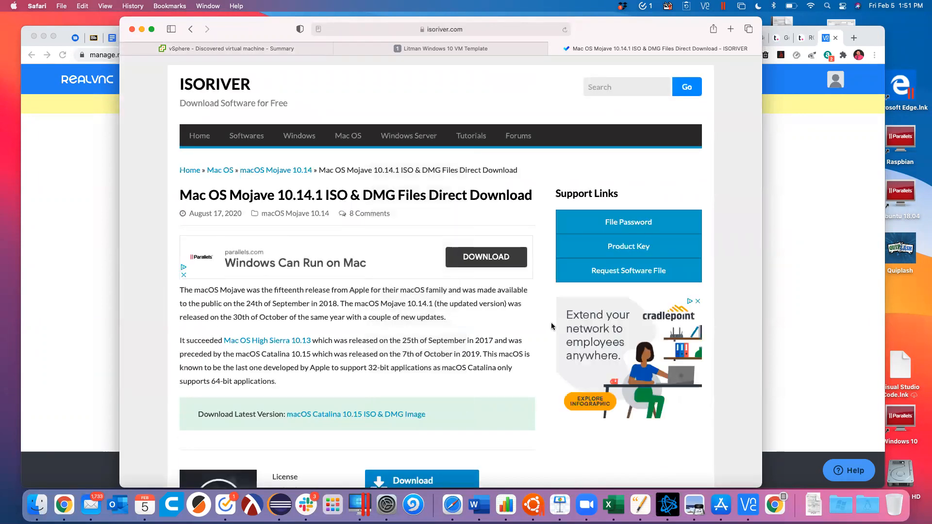
pyautogui.scroll(-3, 499, 302)
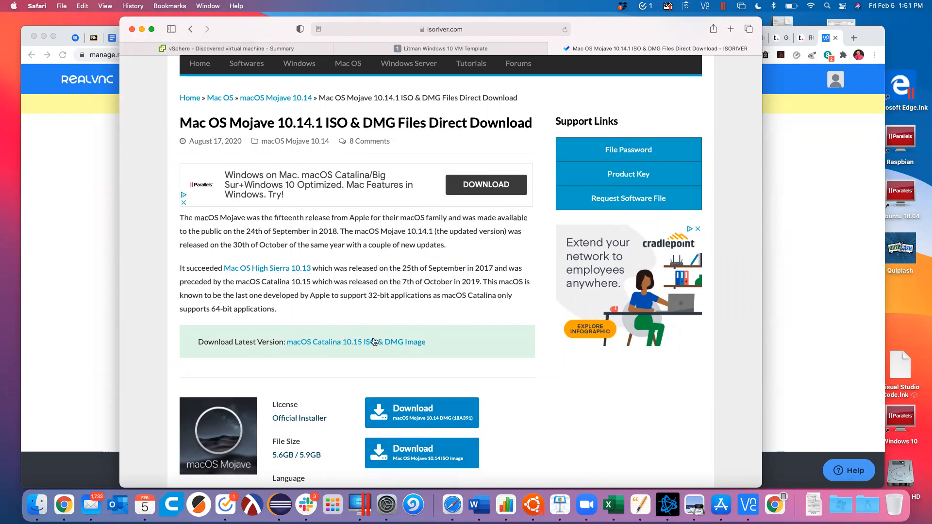
pyautogui.scroll(-1, 374, 341)
pyautogui.scroll(-4, 381, 218)
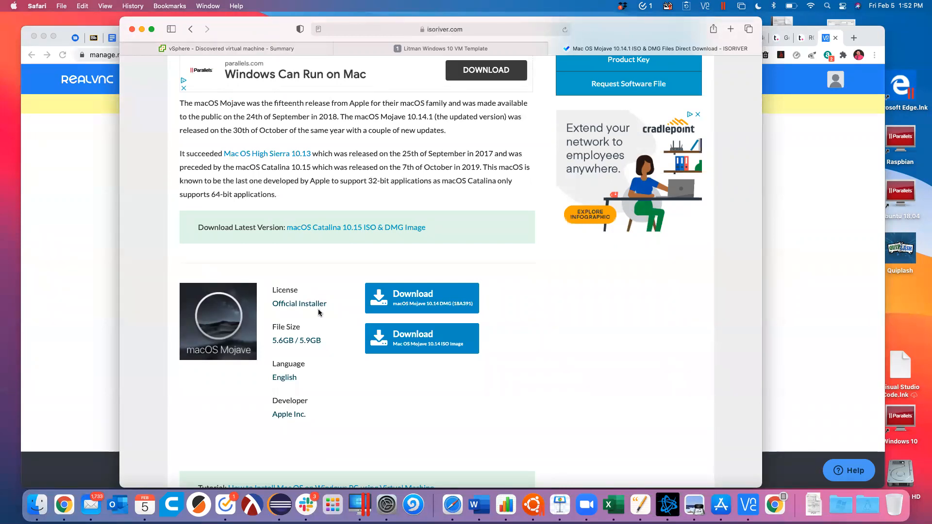
pyautogui.click(409, 339)
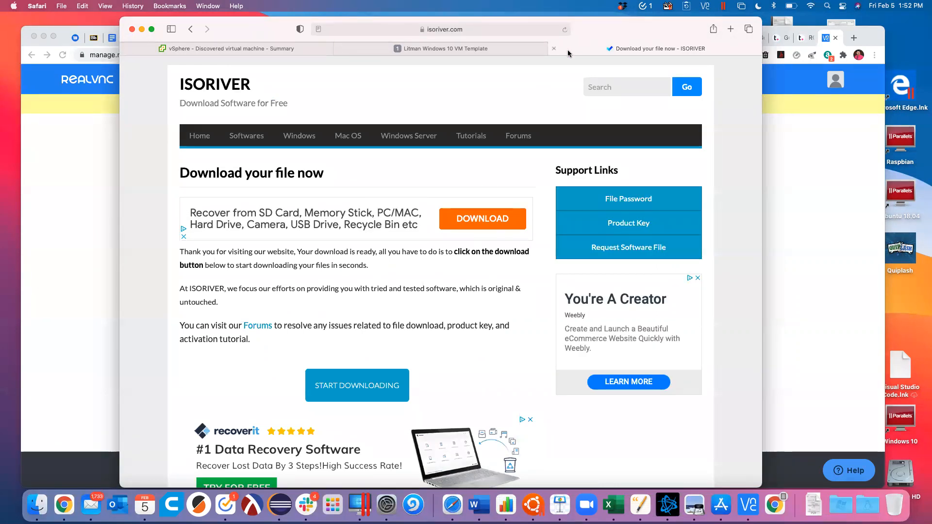
pyautogui.click(555, 49)
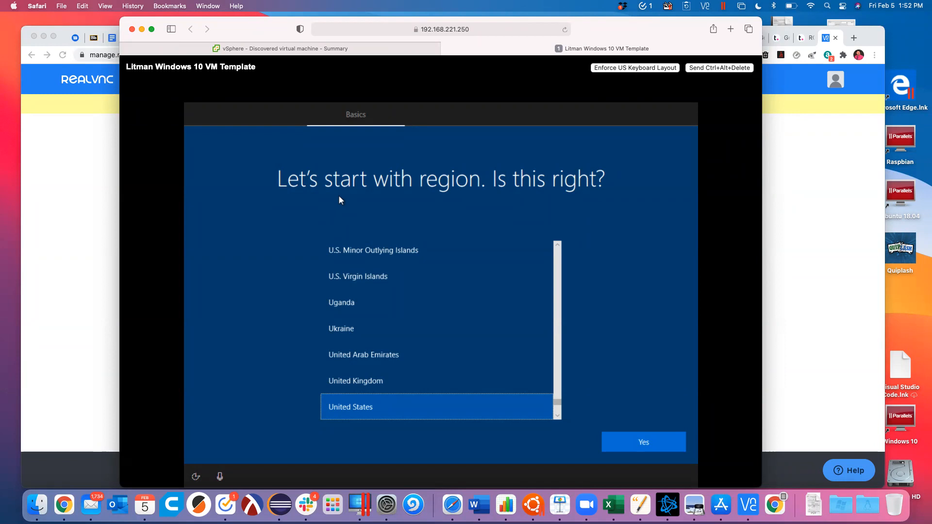
# Step: Confirm United States region and US keyboard in Windows setup, skipping a second layout
pyautogui.click(646, 443)
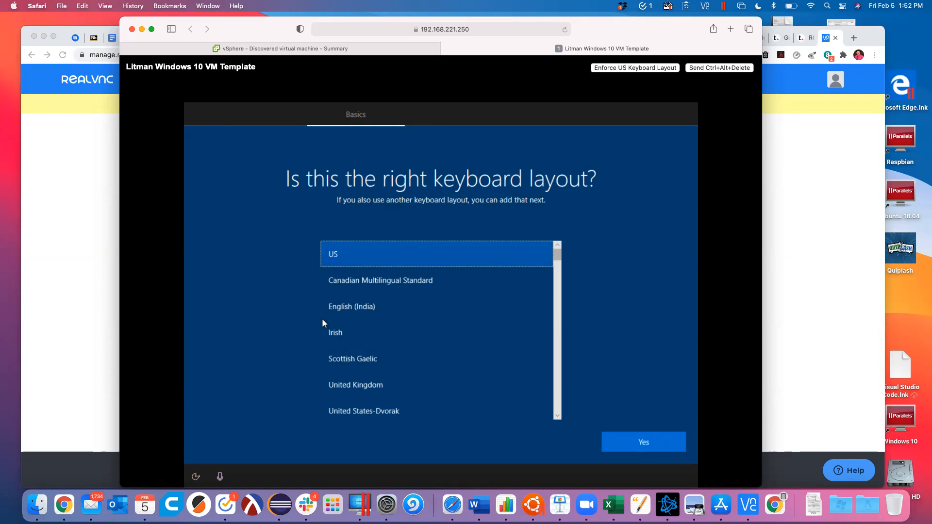
pyautogui.click(657, 447)
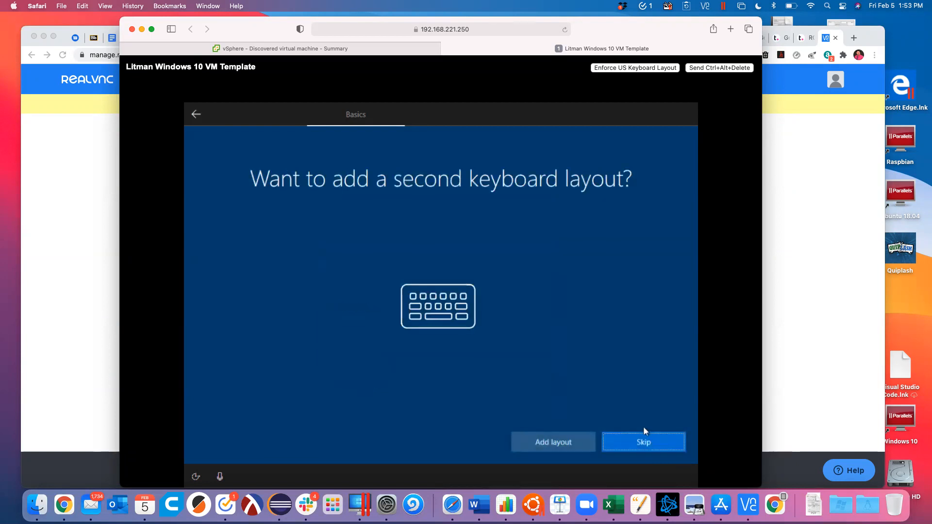
pyautogui.click(641, 447)
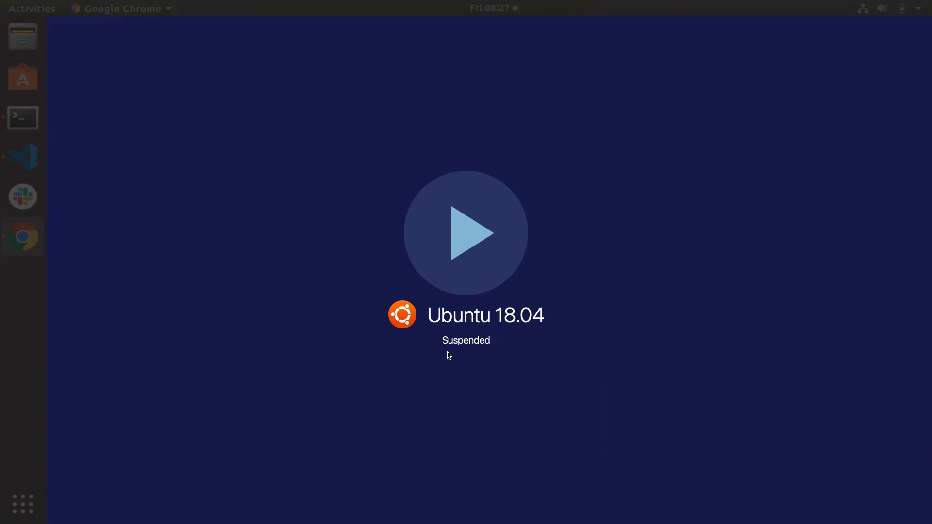
# Step: Leave the full-screen Ubuntu space for the desktop showing the VM console
pyautogui.hotkey('ctrl', 'Left')
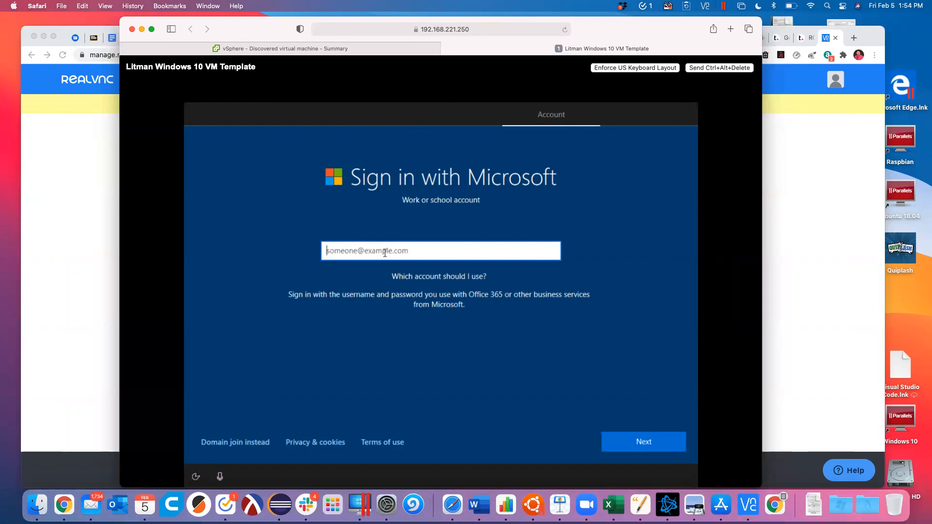
# Step: Enter the work e-mail address in the Microsoft sign-in field and submit it
pyautogui.press('Return')
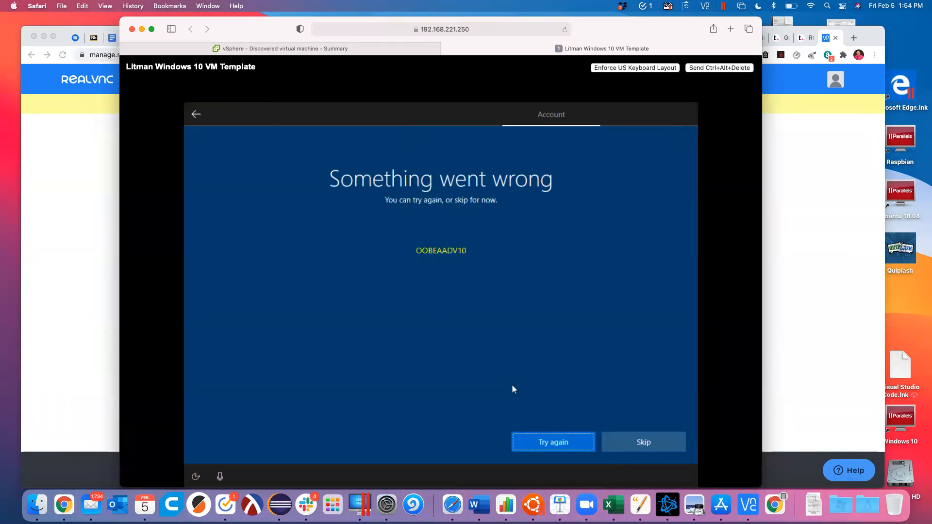
# Step: Skip online sign-in, enter the user's name as the local account, and set and confirm its password
pyautogui.click(619, 440)
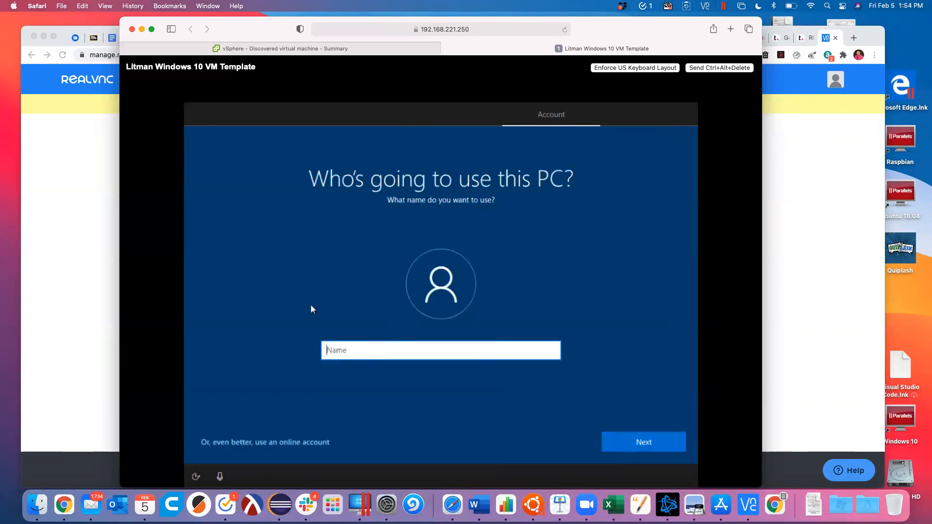
pyautogui.write('Mike')
pyautogui.press('Return')
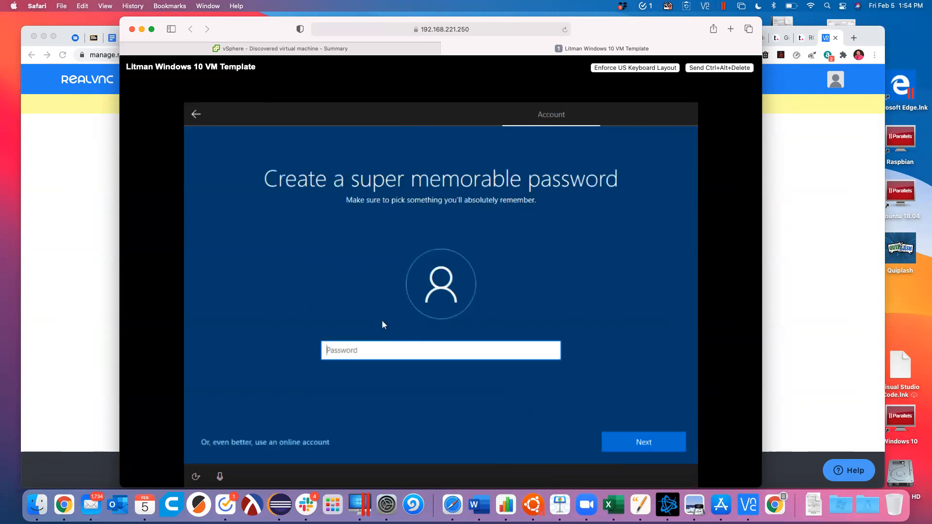
pyautogui.write('*******')
pyautogui.press('BackSpace')
pyautogui.press('BackSpace')
pyautogui.press('BackSpace')
pyautogui.press('BackSpace')
pyautogui.press('BackSpace')
pyautogui.press('BackSpace')
pyautogui.press('BackSpace')
pyautogui.write('**********')
pyautogui.press('Return')
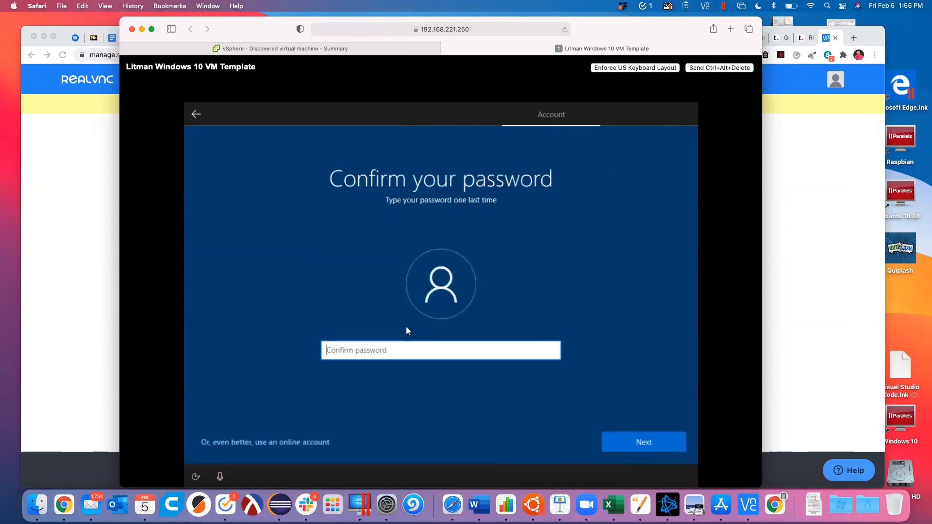
pyautogui.write('**********')
pyautogui.press('Return')
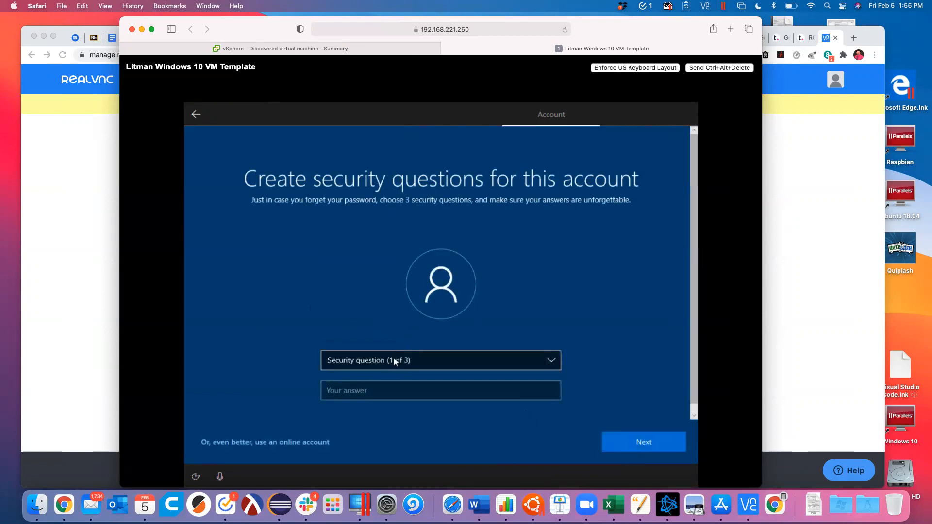
# Step: Pick the first pet's name security question, then return to the New Virtual Machine wizard
pyautogui.click(422, 360)
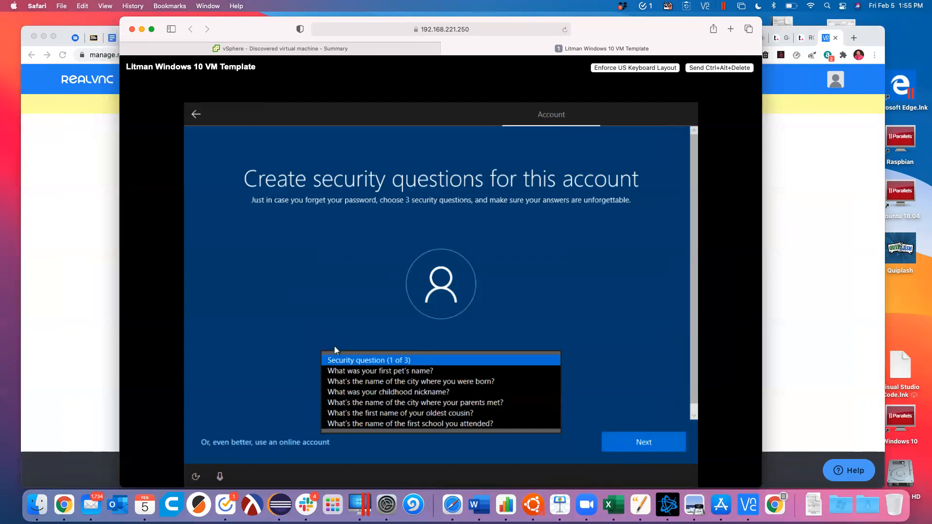
pyautogui.click(357, 371)
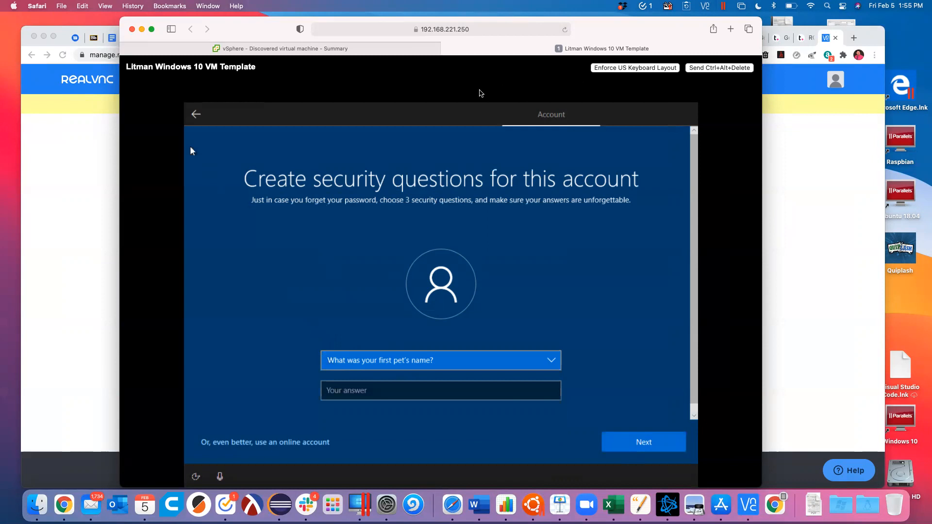
pyautogui.click(306, 47)
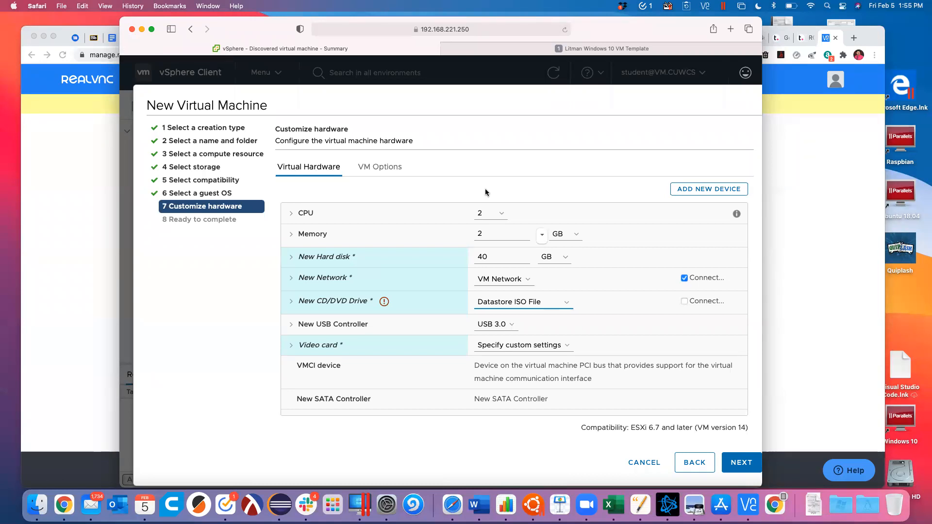
pyautogui.click(501, 213)
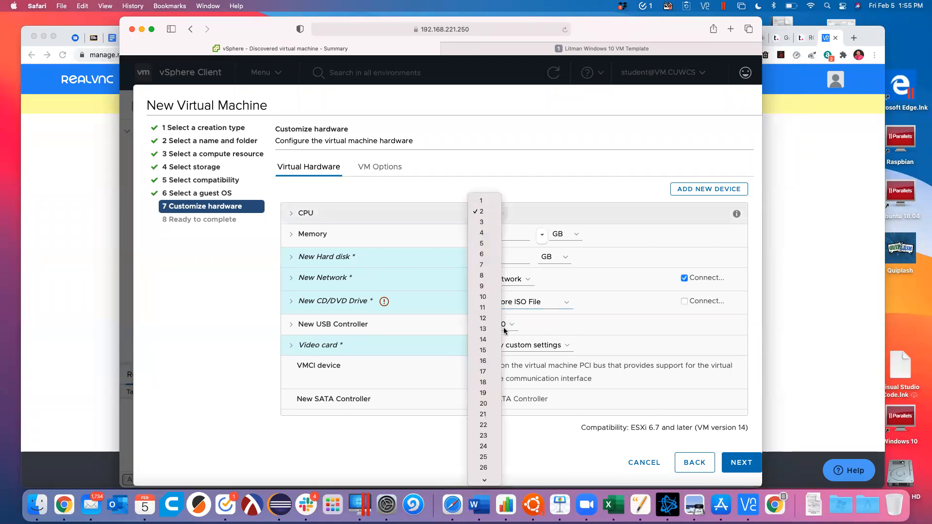
pyautogui.scroll(-5, 492, 339)
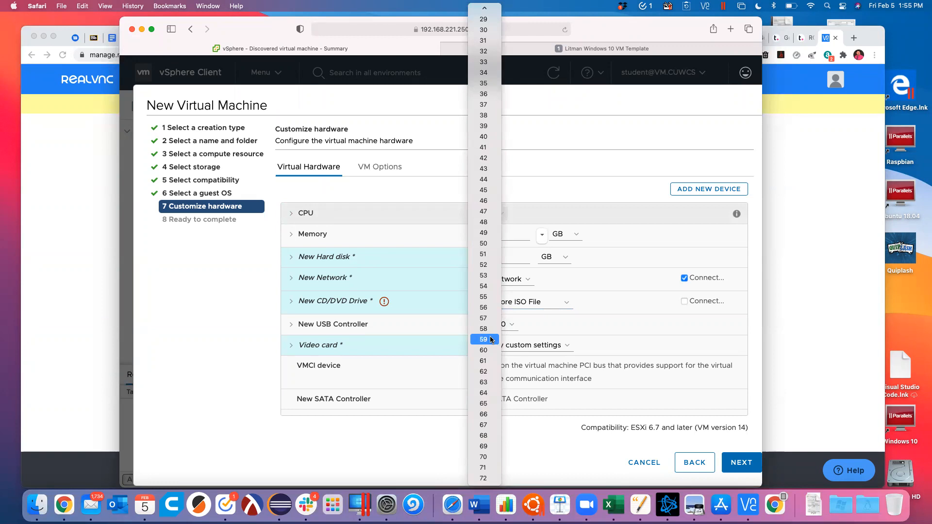
pyautogui.scroll(1, 492, 340)
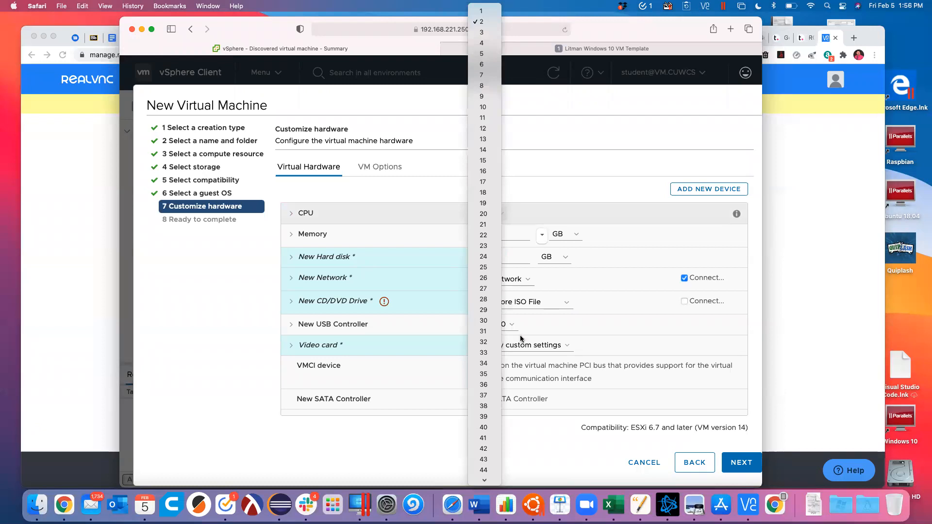
pyautogui.click(277, 51)
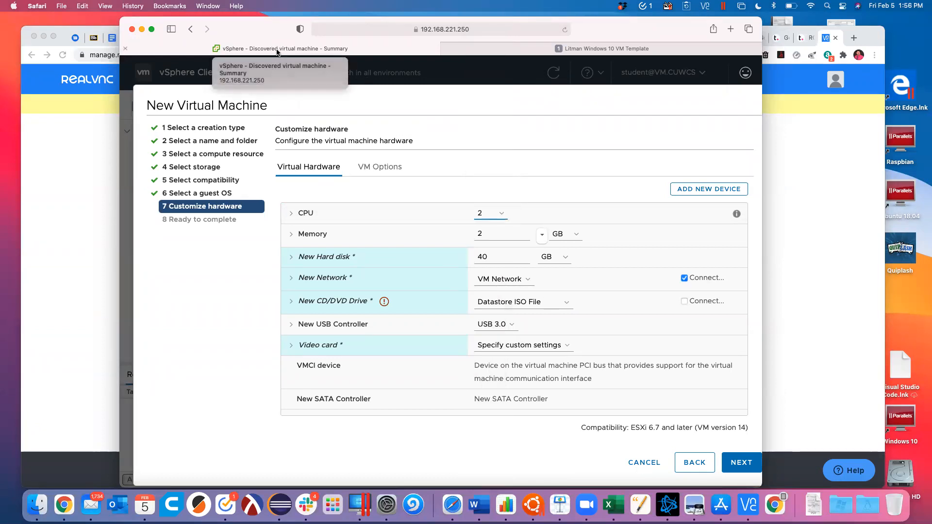
pyautogui.click(499, 50)
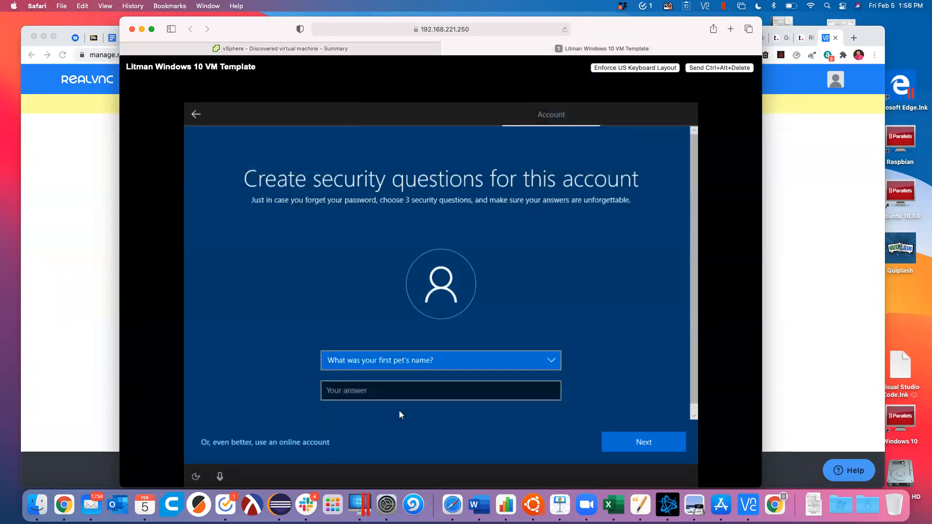
# Step: Type the answer to the first pet's name security question and submit it
pyautogui.click(378, 390)
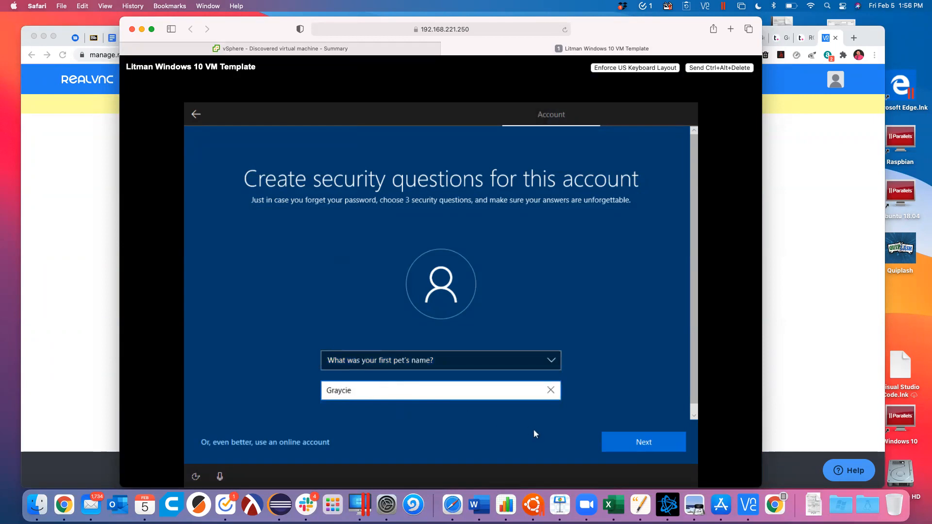
pyautogui.click(624, 444)
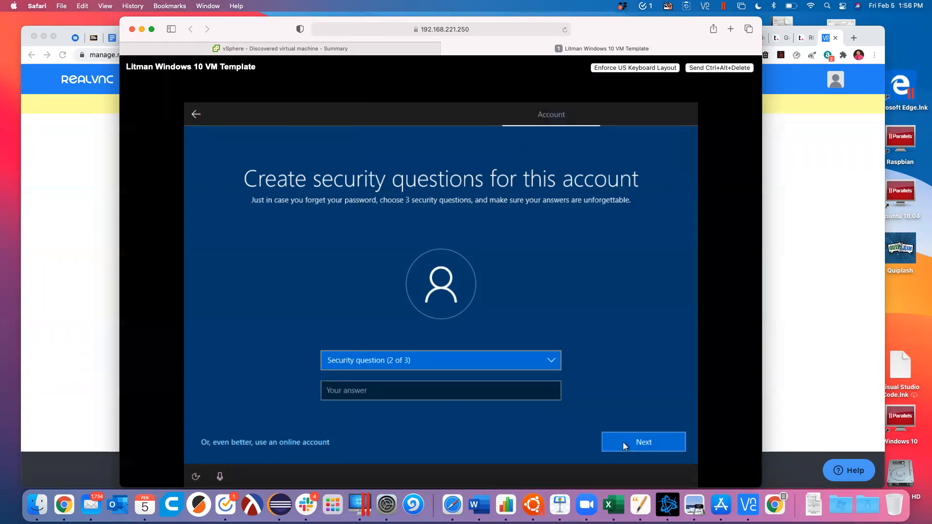
# Step: Choose the birth city question, type and correct the city answer, and submit it
pyautogui.click(395, 365)
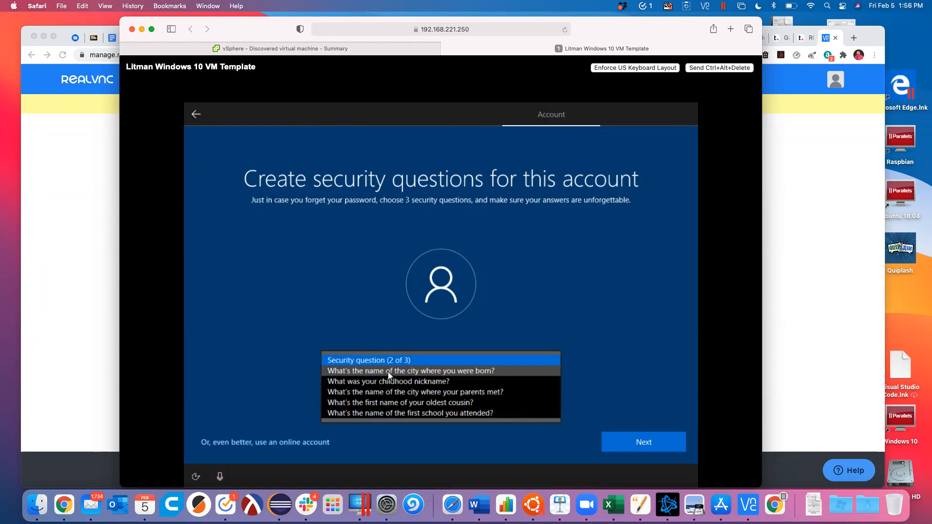
pyautogui.click(388, 373)
pyautogui.click(365, 390)
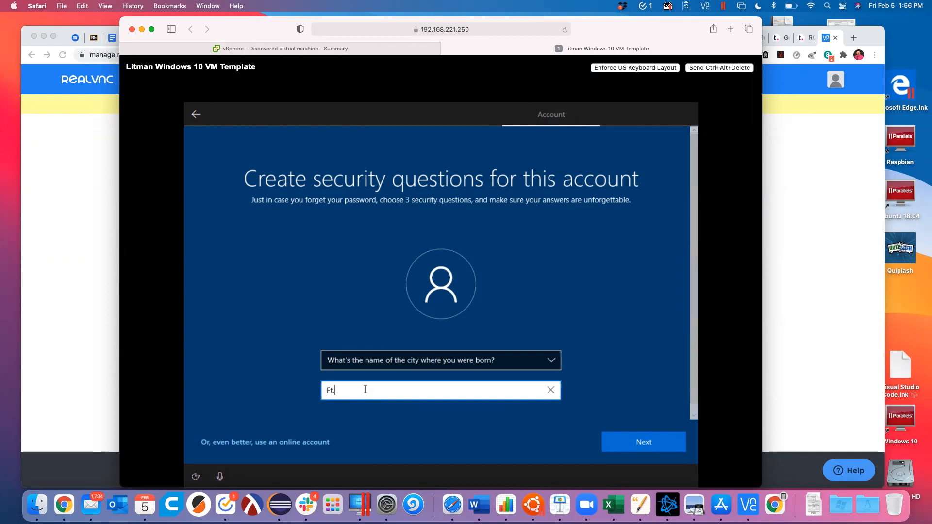
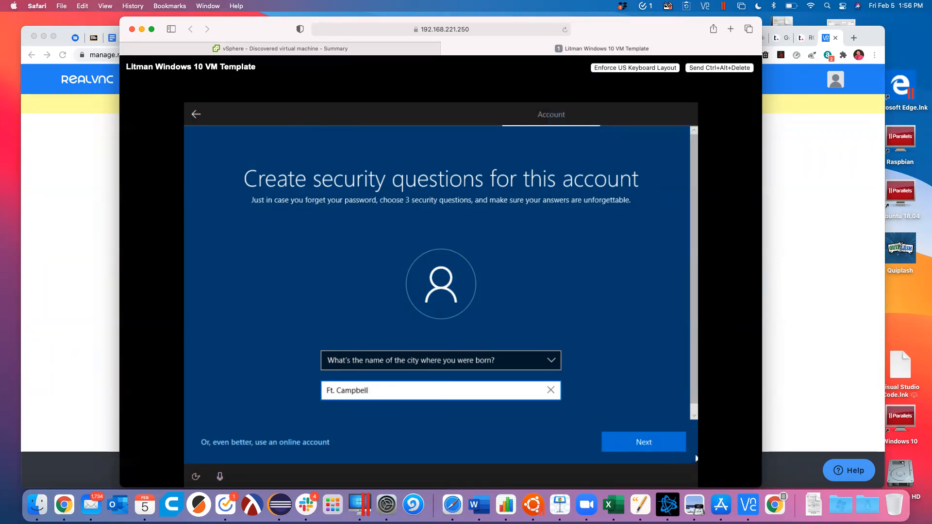
pyautogui.click(669, 447)
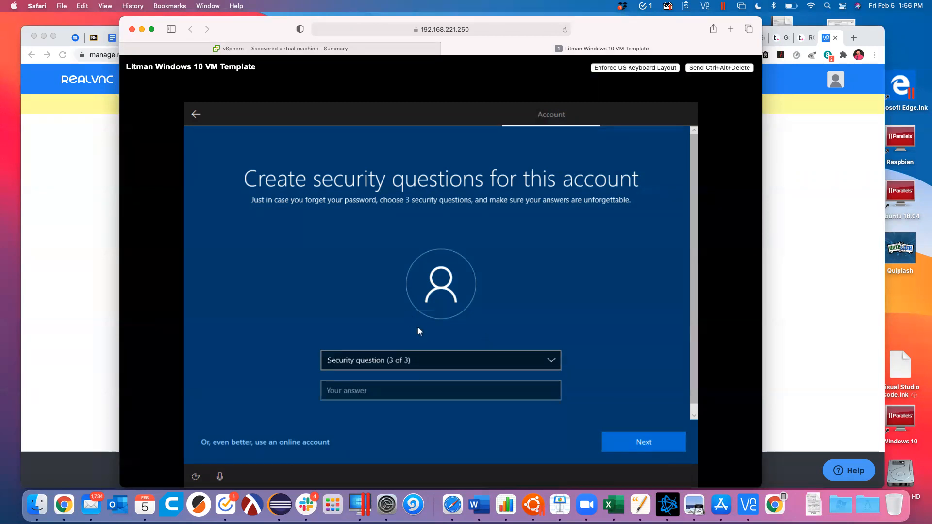
# Step: Pick 'What was your childhood nickname?' as the third security question, enter its answer, and submit all three
pyautogui.click(433, 360)
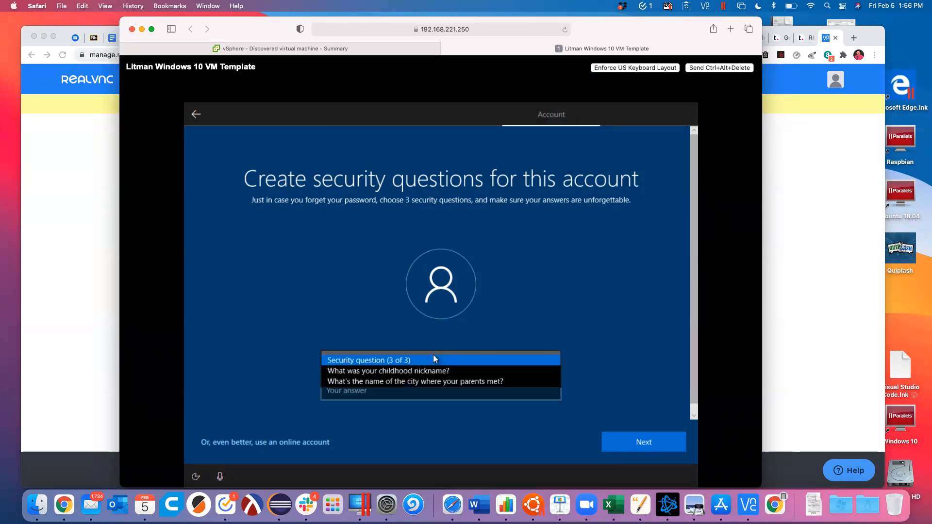
pyautogui.click(399, 371)
pyautogui.click(341, 387)
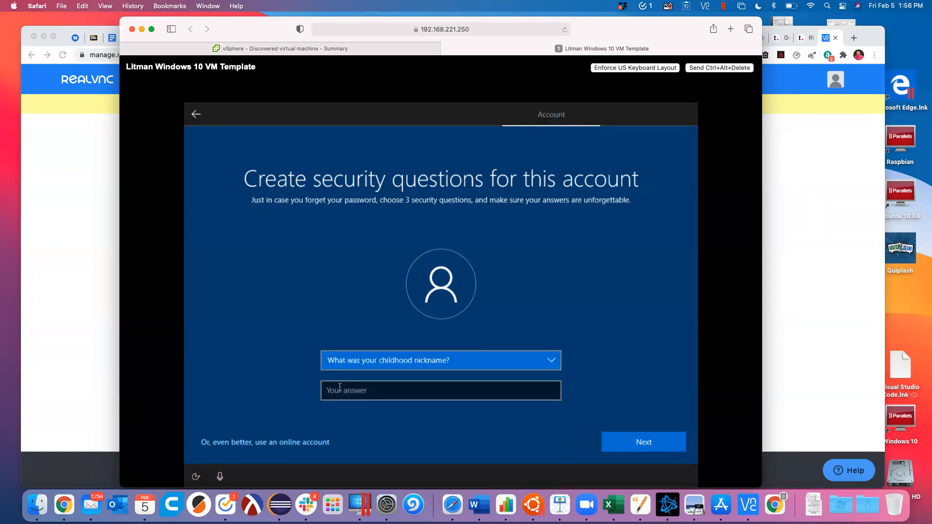
pyautogui.click(360, 395)
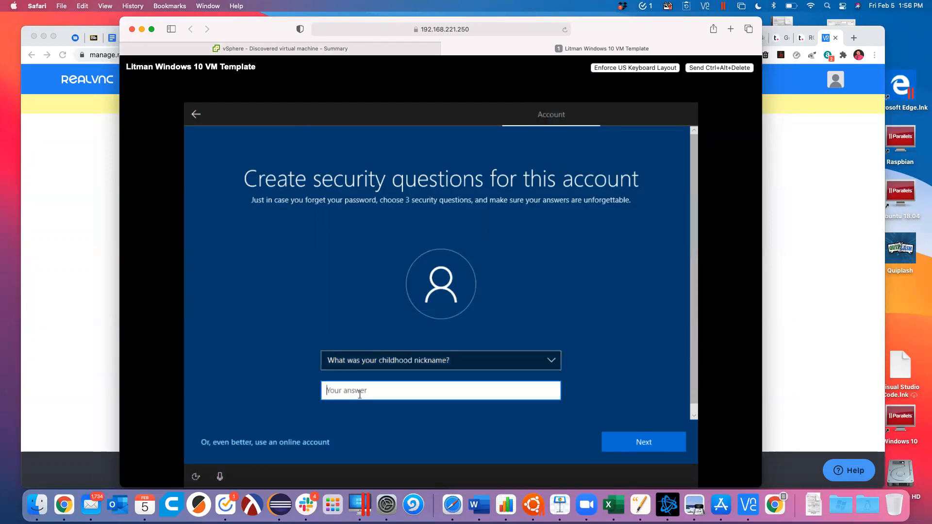
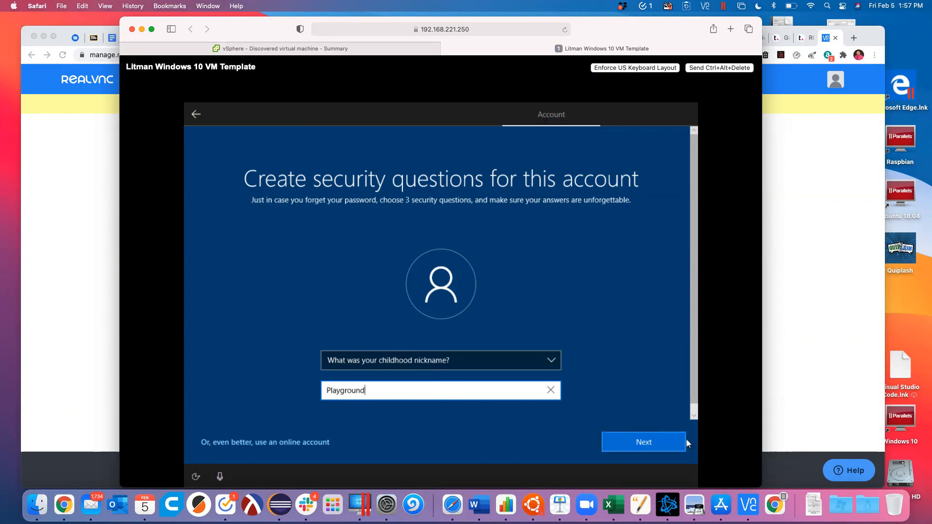
pyautogui.click(661, 439)
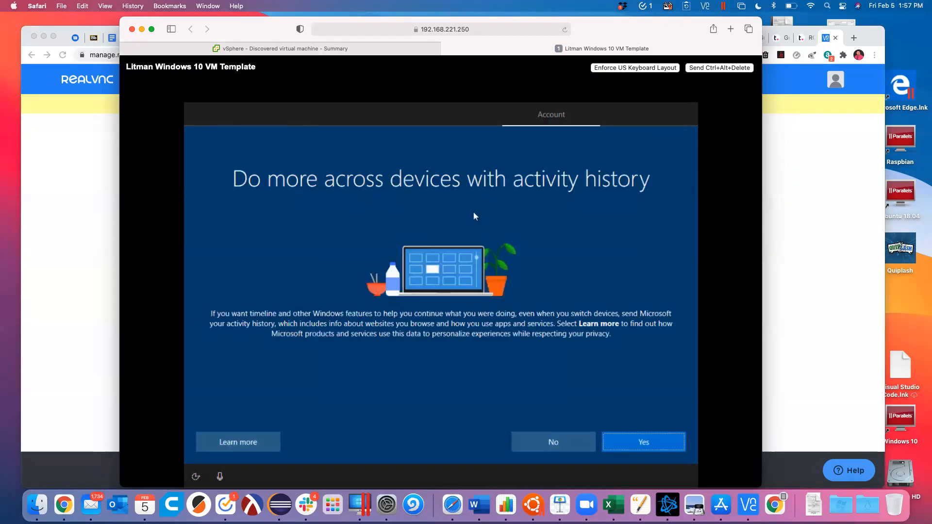
# Step: Answer No to activity history, Decline Cortana, and Accept the privacy settings page
pyautogui.click(564, 439)
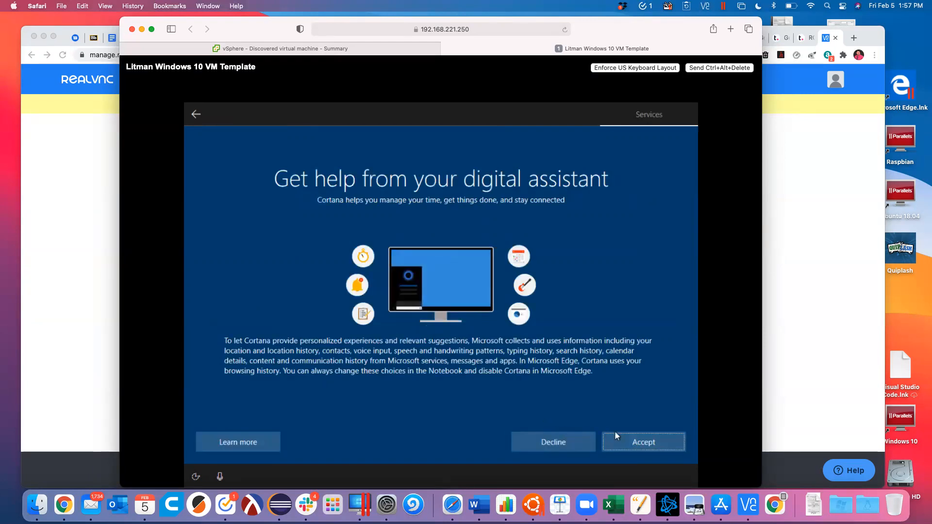
pyautogui.click(578, 436)
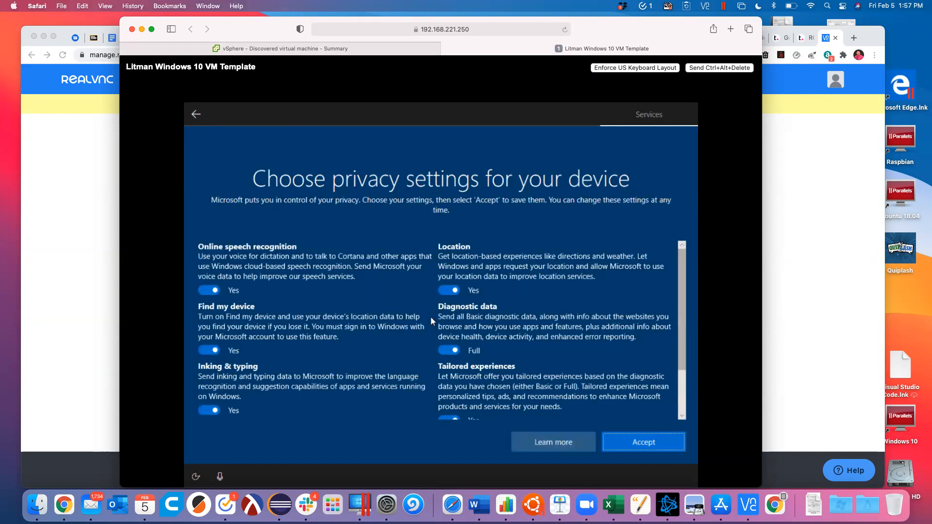
pyautogui.click(630, 438)
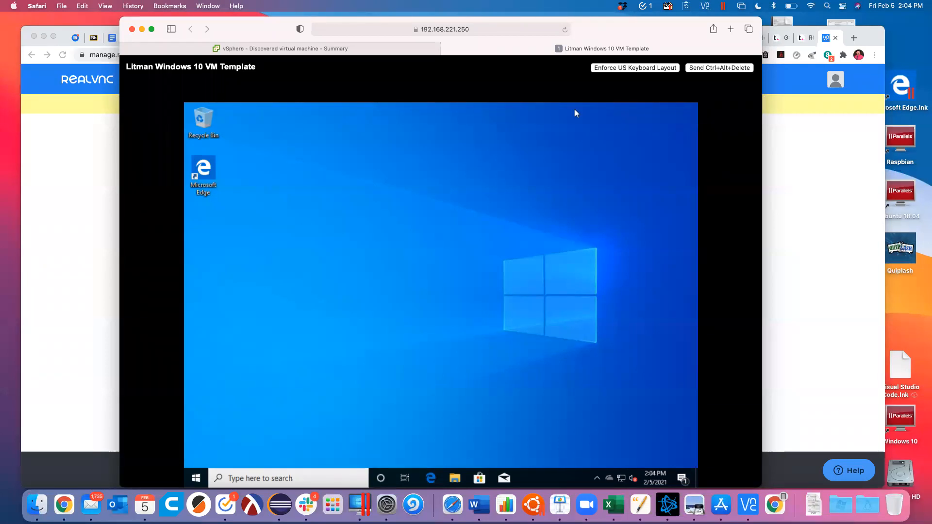
# Step: Once the Windows 10 desktop appears, quit VNC Viewer and return to the remaining open apps
pyautogui.press('super+Tab')
pyautogui.press('super+Tab')
pyautogui.press('super+Tab')
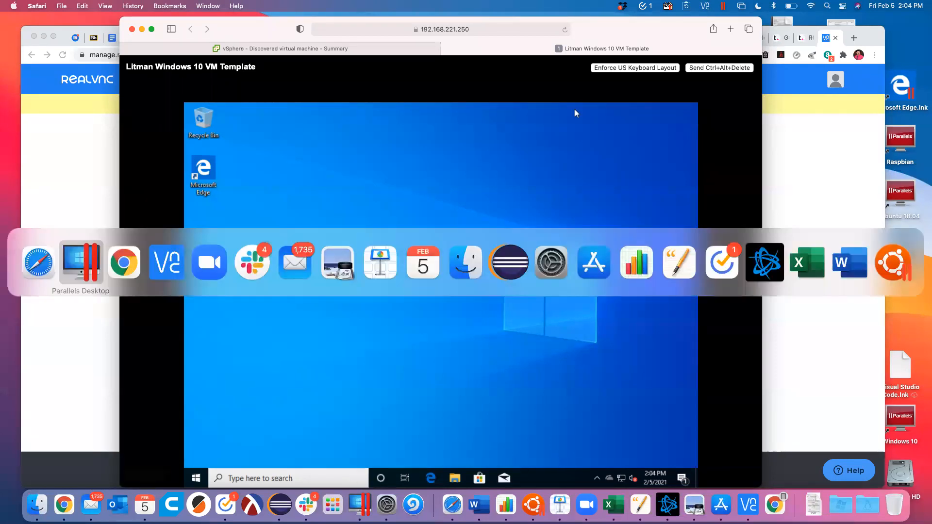
pyautogui.press('super+q')
pyautogui.press('super+Tab')
pyautogui.press('super+Tab')
pyautogui.press('super+Tab')
pyautogui.press('super+Tab')
pyautogui.press('super+Tab')
pyautogui.press('super+Tab')
pyautogui.press('super+Tab')
pyautogui.press('super+Tab')
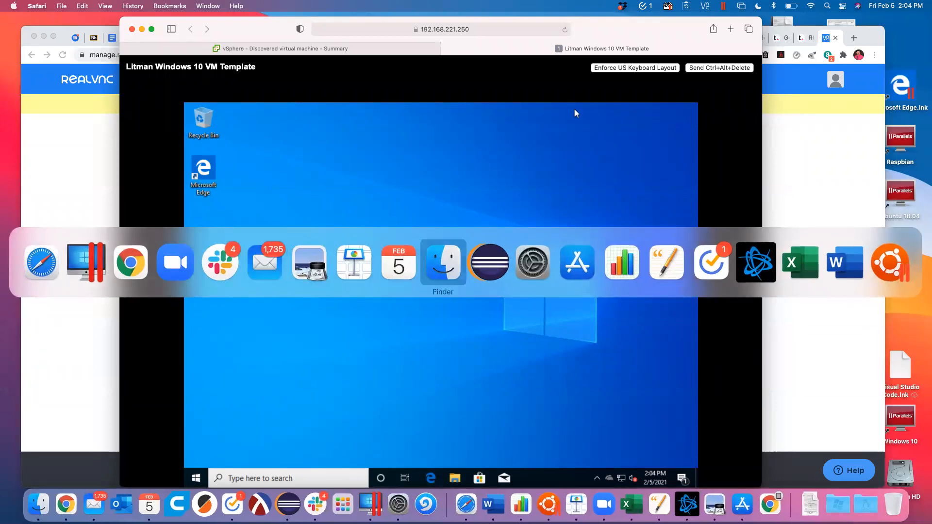